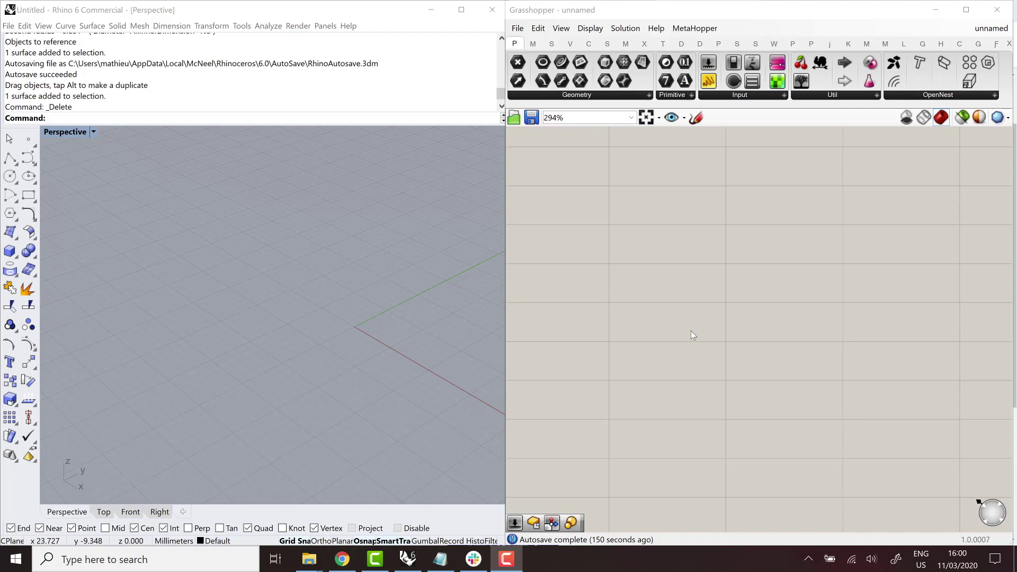
# - Place a Box component from a 'box' canvas search and zoom in on the red default cube
pyautogui.doubleClick(678, 271)
pyautogui.write('box')
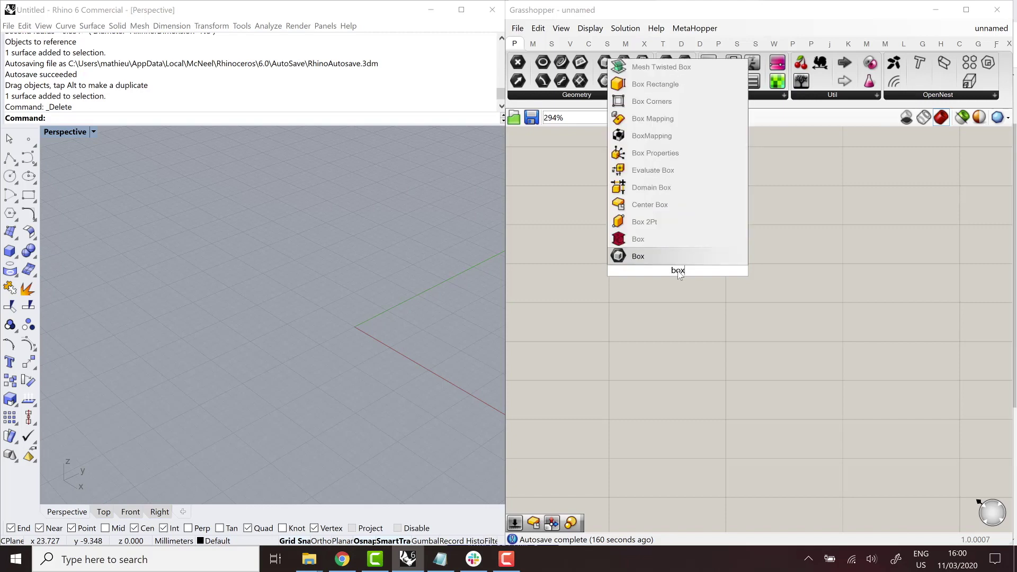
pyautogui.press('Up')
pyautogui.press('Up')
pyautogui.press('Up')
pyautogui.press('Return')
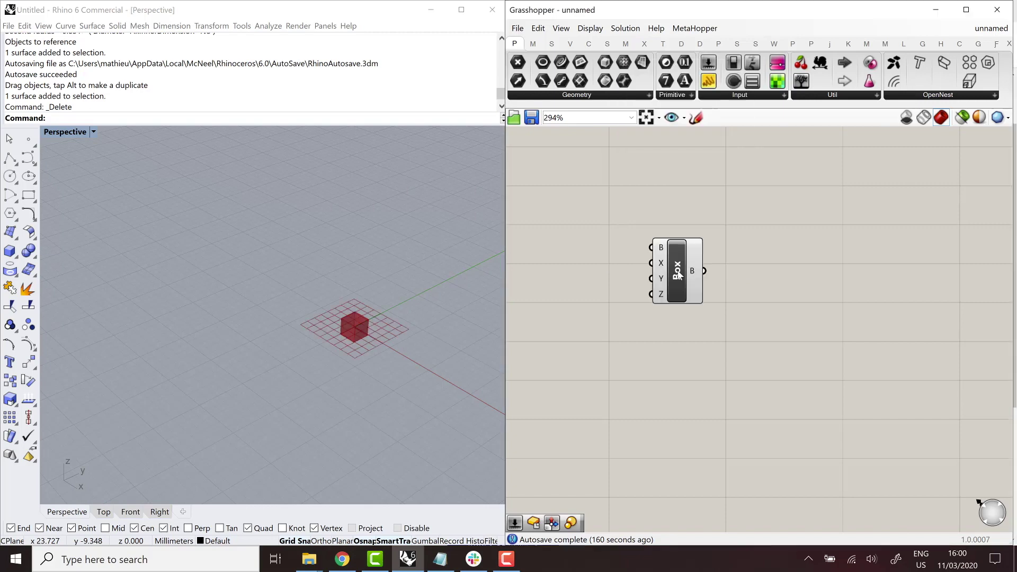
pyautogui.scroll(5, 371, 326)
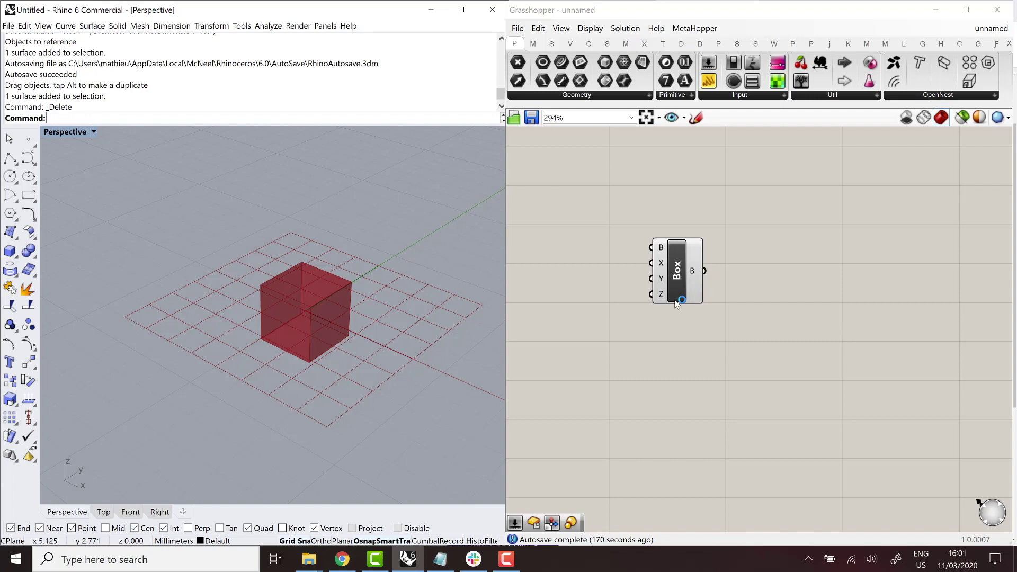
# - Switch to the ShapeDiver twisted-cube-2 settings page and orbit the white cube
pyautogui.click(342, 558)
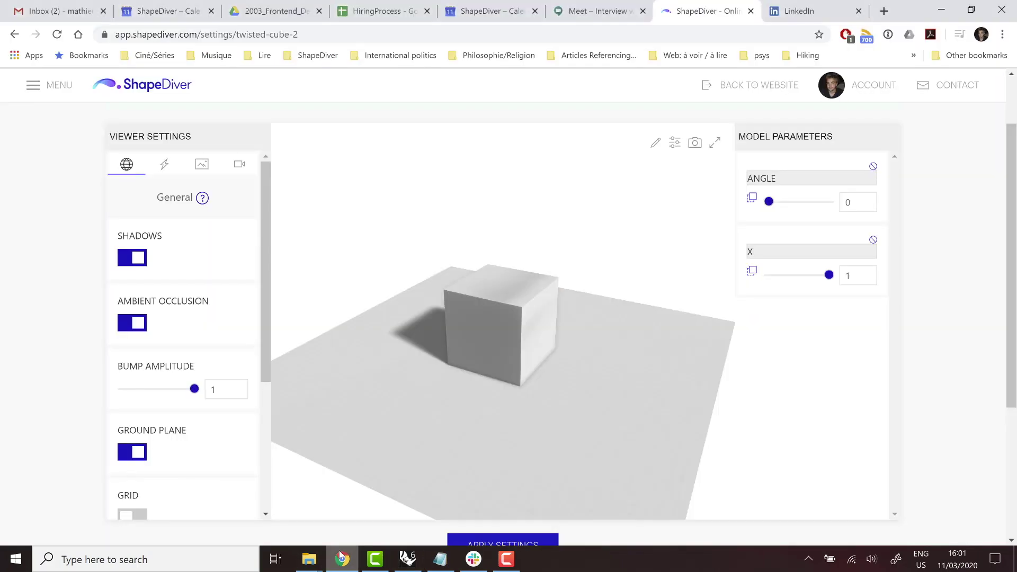
pyautogui.moveTo(492, 355); pyautogui.dragTo(539, 361)
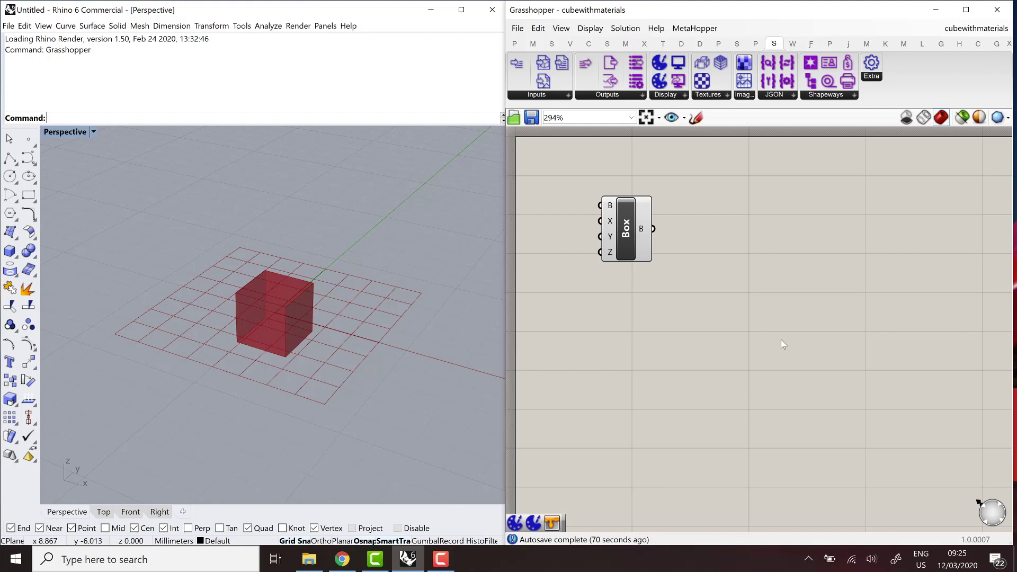
# - Add a Custom Preview component from Display > Preview and feed it the Box output
pyautogui.click(684, 46)
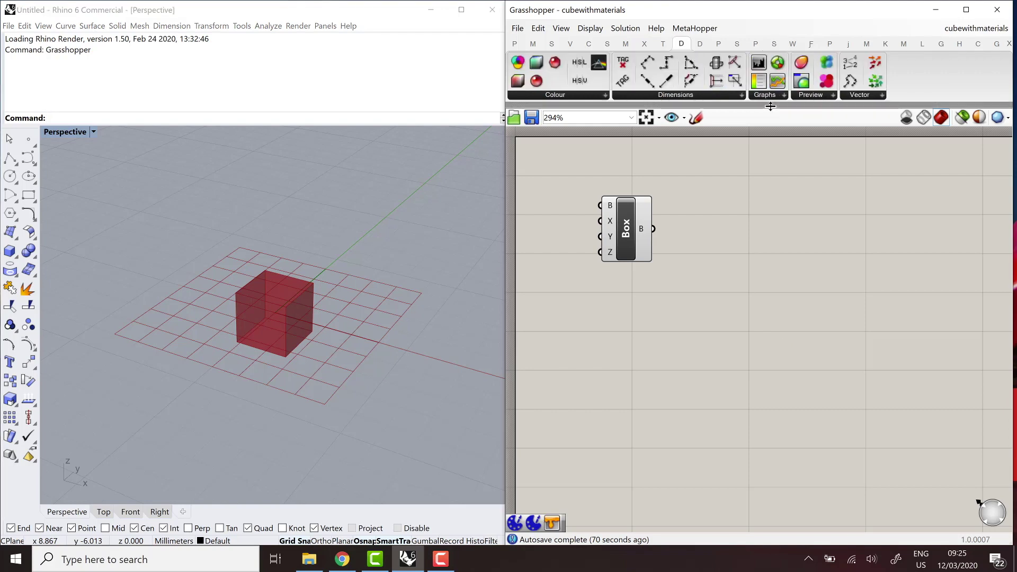
pyautogui.click(821, 97)
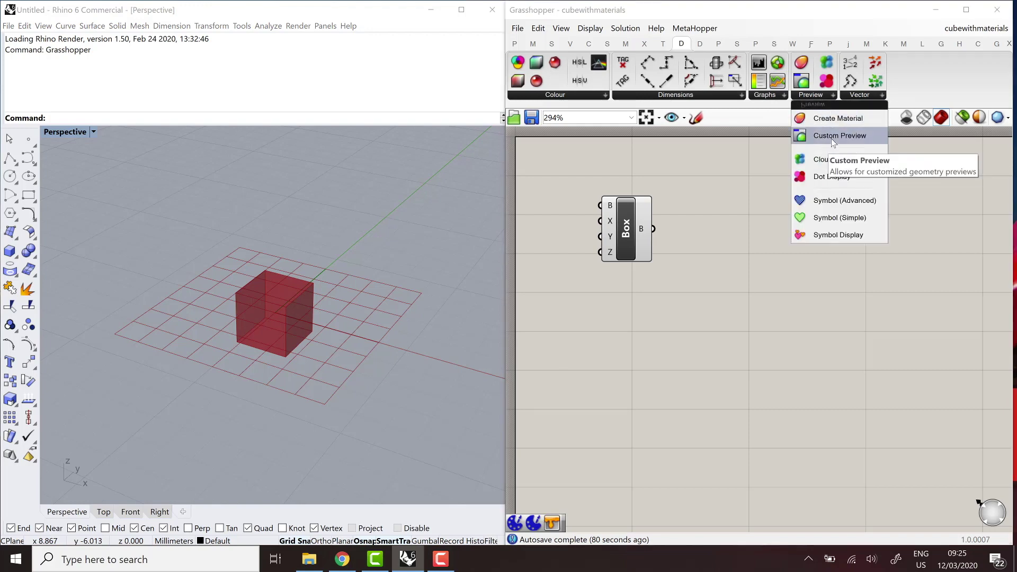
pyautogui.moveTo(827, 148); pyautogui.dragTo(800, 236)
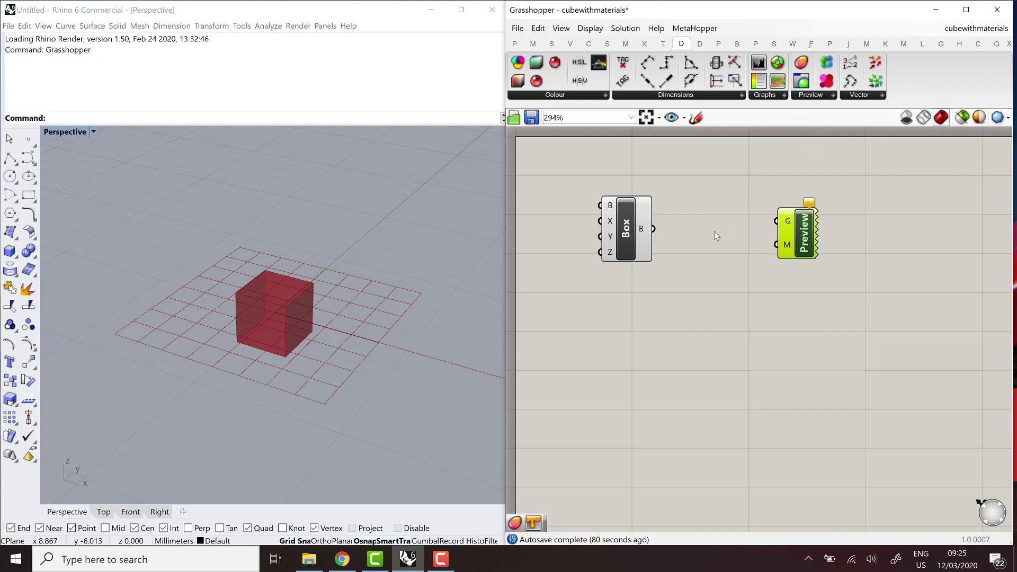
pyautogui.moveTo(749, 217); pyautogui.dragTo(804, 245)
pyautogui.click(870, 231)
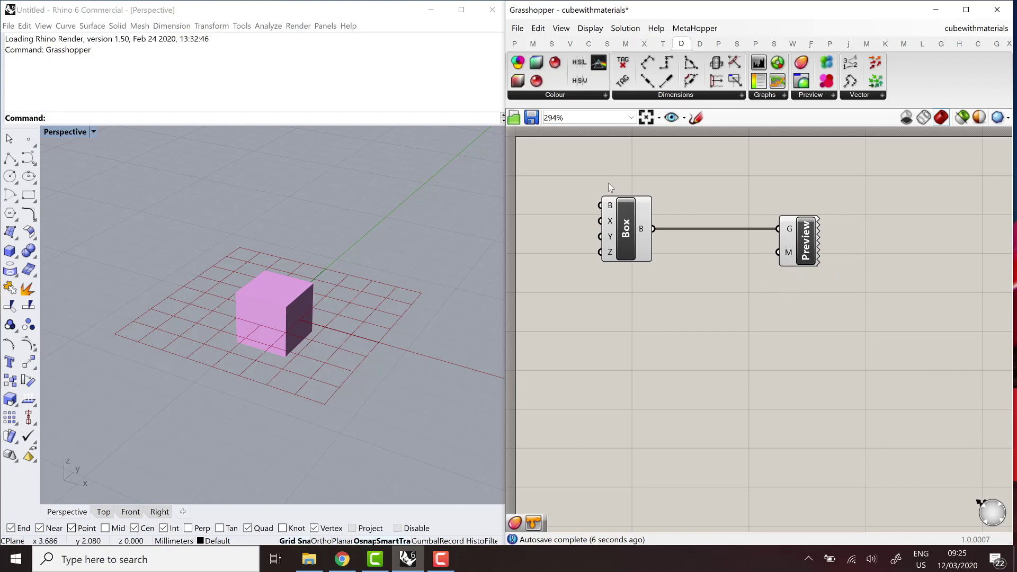
# - Add a Create Material component and wire it into Custom Preview's M input
pyautogui.click(811, 95)
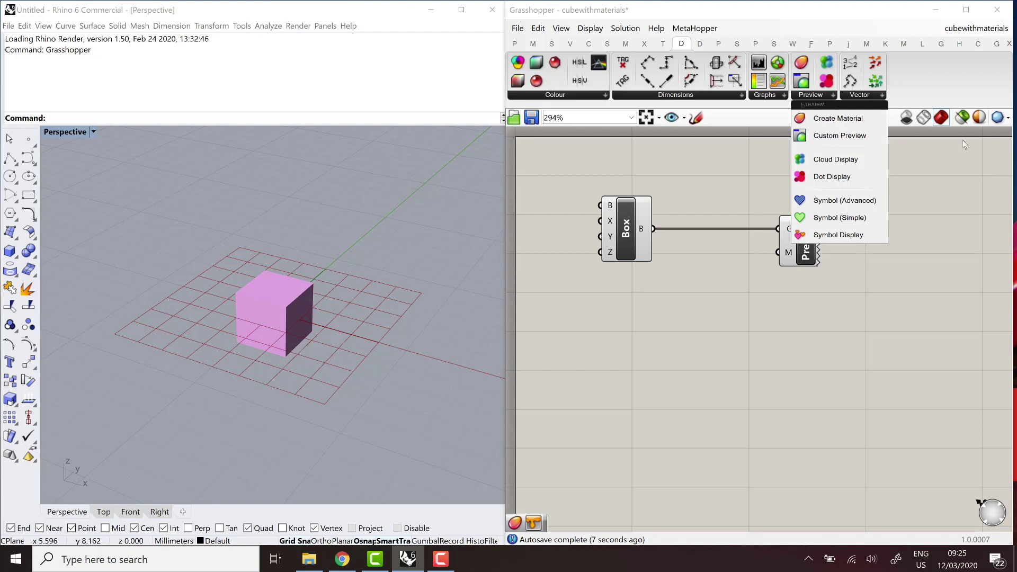
pyautogui.click(838, 118)
pyautogui.click(625, 331)
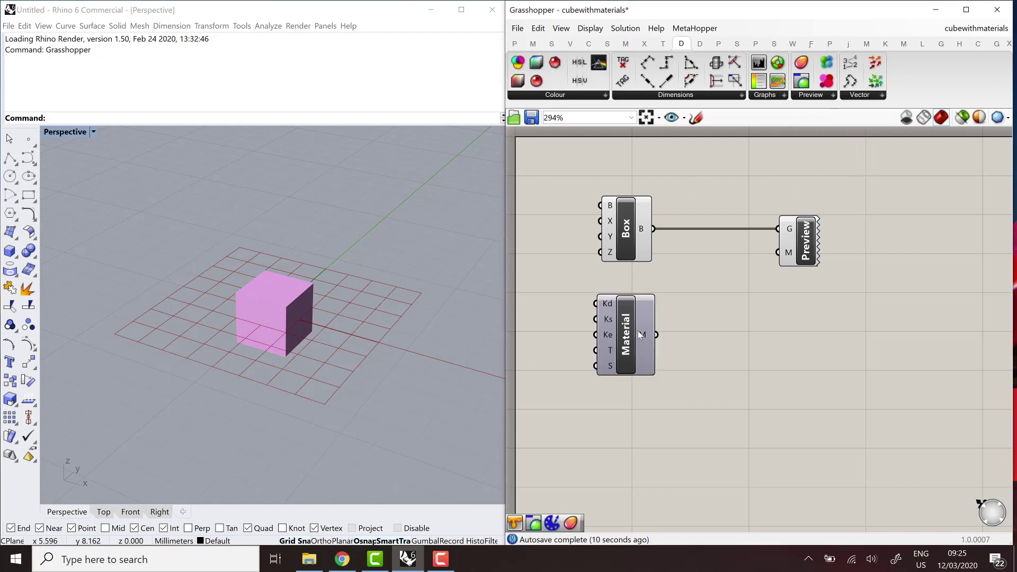
pyautogui.click(652, 329)
pyautogui.moveTo(667, 329); pyautogui.dragTo(777, 252)
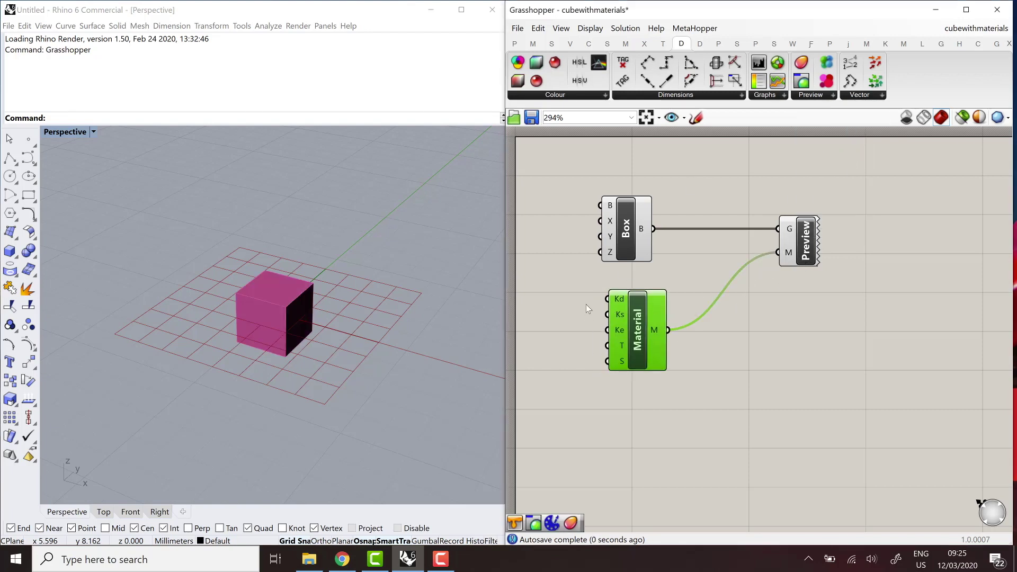
pyautogui.moveTo(655, 313); pyautogui.dragTo(703, 302)
pyautogui.click(595, 323)
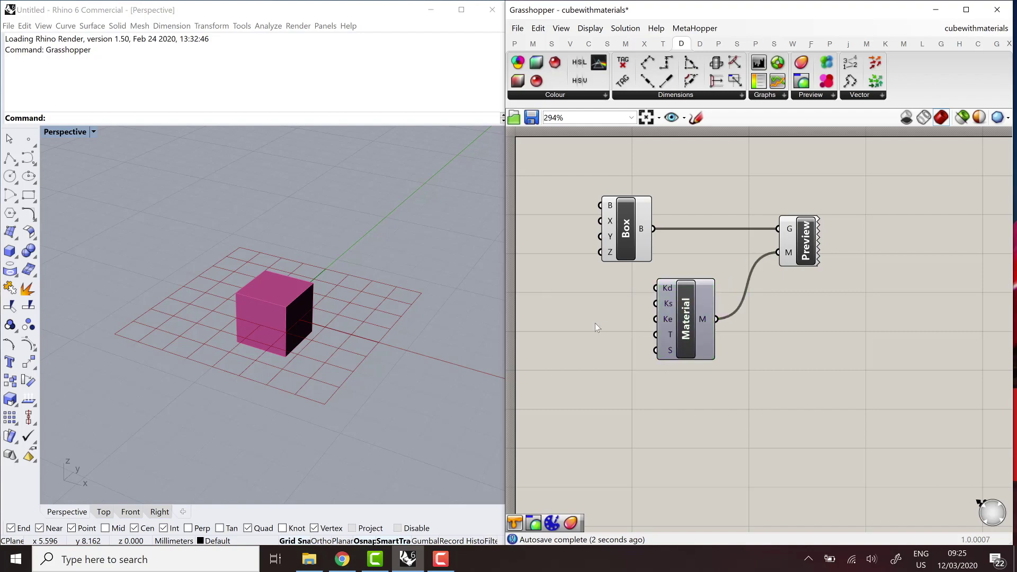
# - Add a Colour Swatch set to vivid red and wire it into the Material's Kd input
pyautogui.doubleClick(595, 323)
pyautogui.write('swatch')
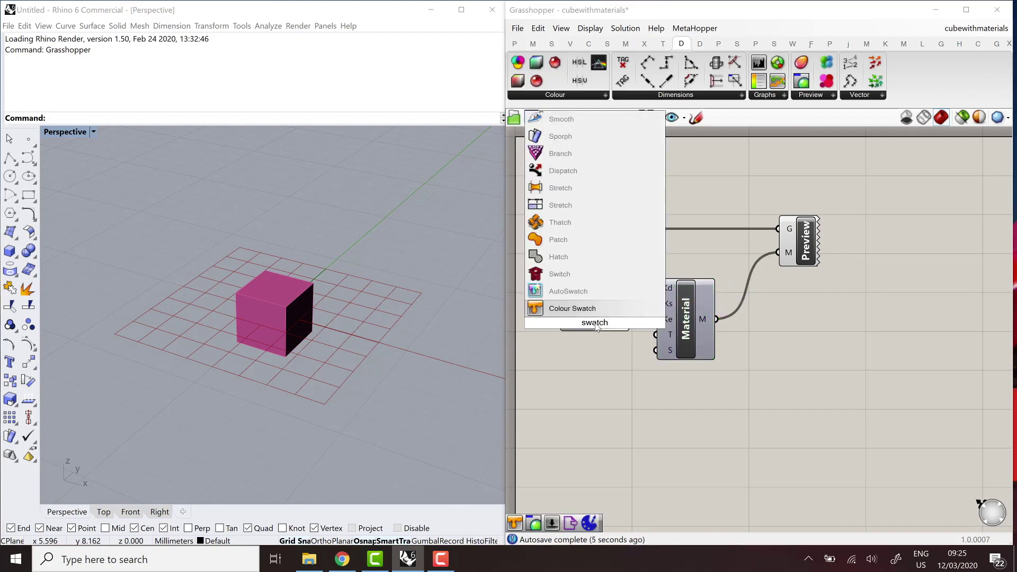
pyautogui.press('Return')
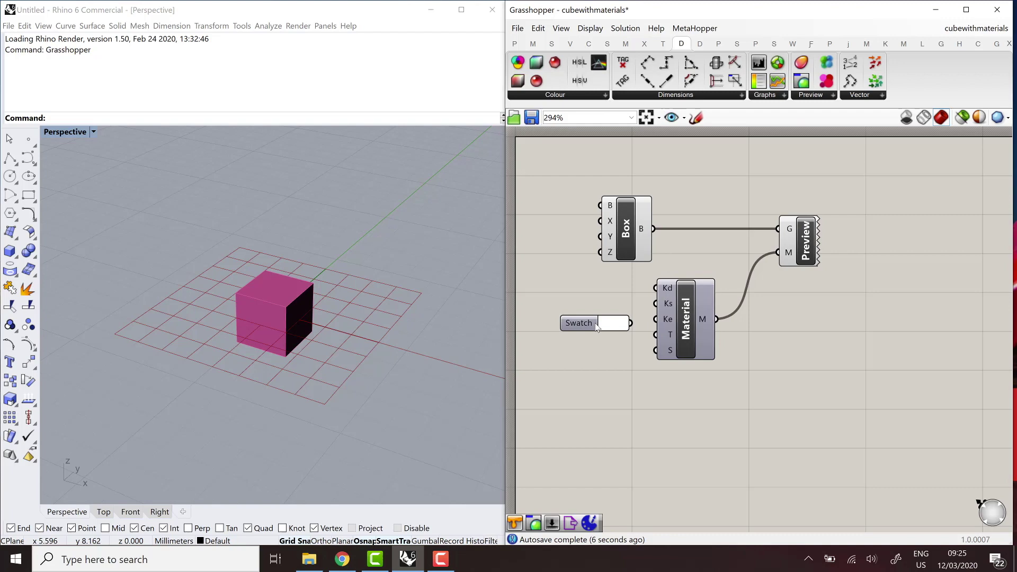
pyautogui.moveTo(583, 329); pyautogui.dragTo(565, 320)
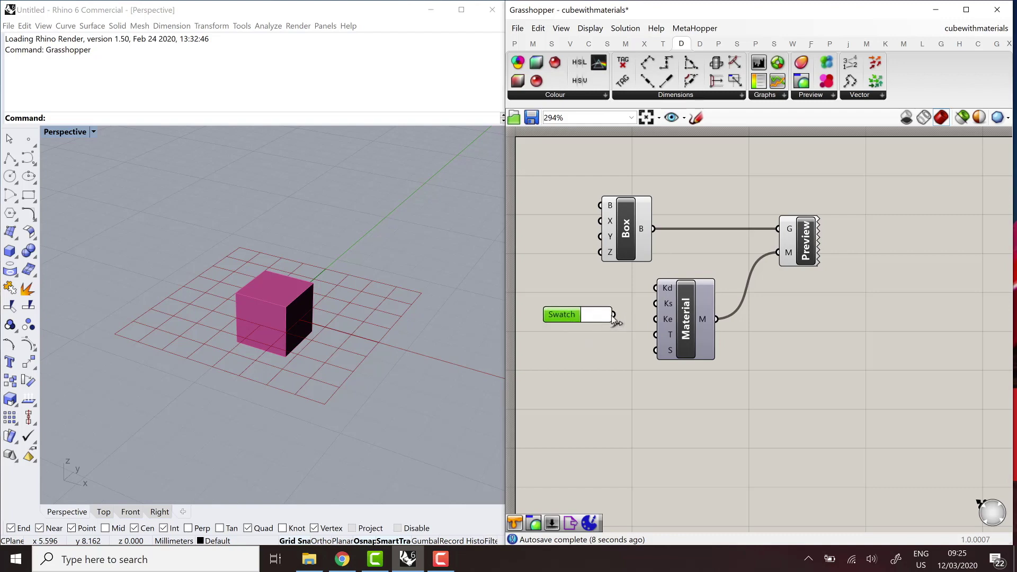
pyautogui.moveTo(656, 288); pyautogui.dragTo(611, 316)
pyautogui.click(608, 314)
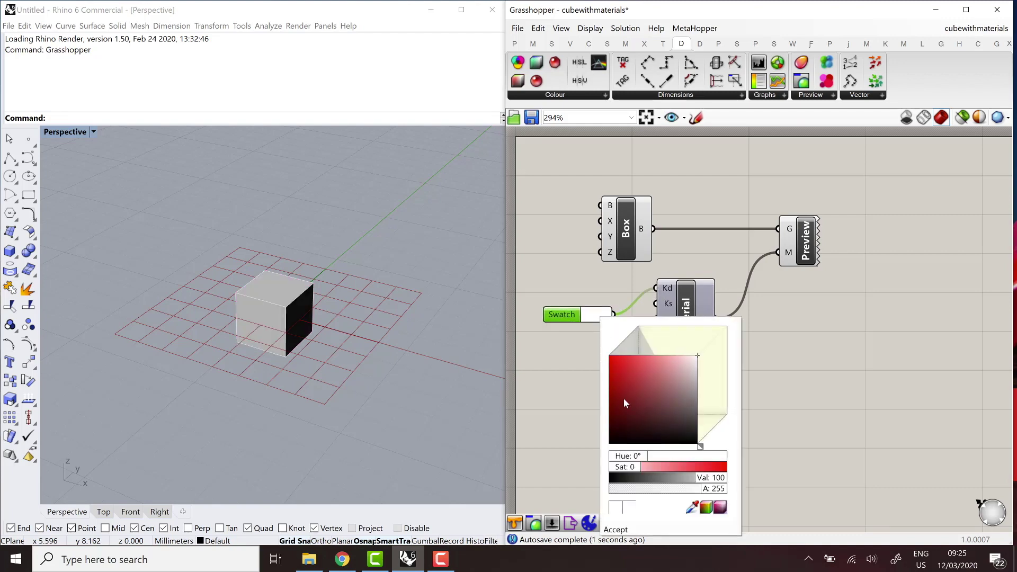
pyautogui.moveTo(624, 398); pyautogui.dragTo(634, 357)
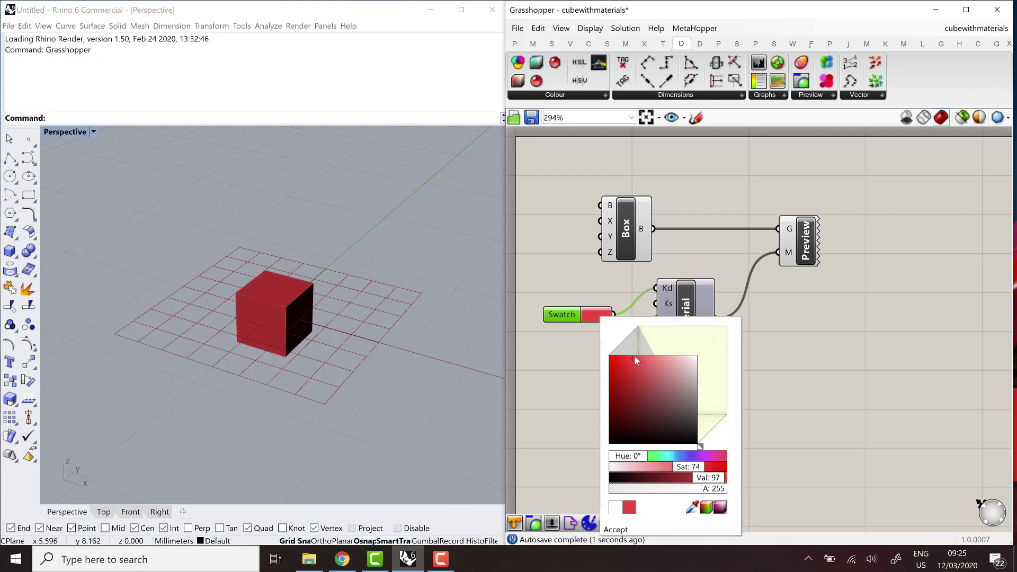
pyautogui.click(853, 368)
pyautogui.moveTo(564, 317); pyautogui.dragTo(566, 292)
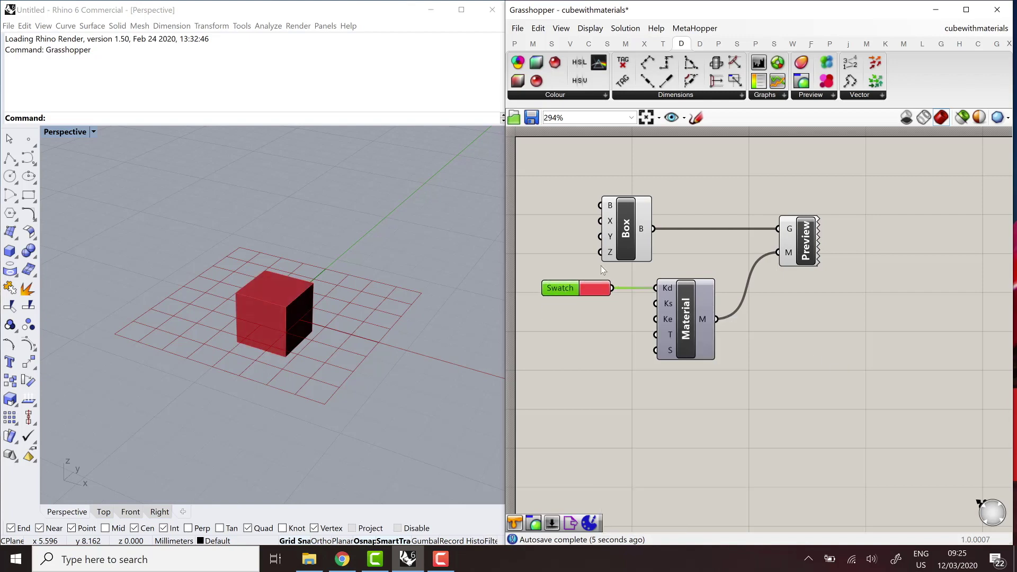
# - Turn off the Box component's own preview and save the definition as cubewithmaterials
pyautogui.click(625, 230)
pyautogui.rightClick(627, 223)
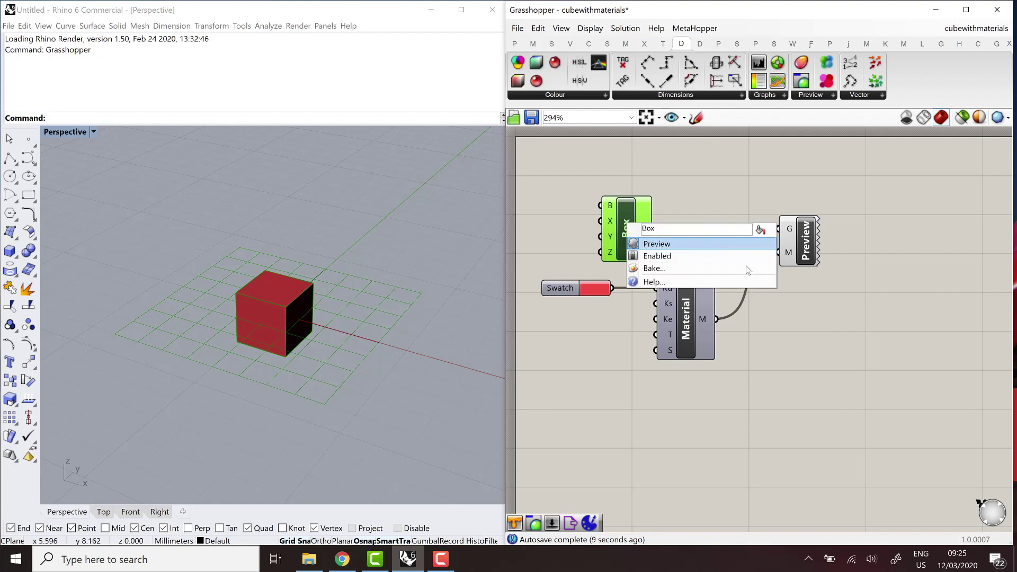
pyautogui.click(741, 244)
pyautogui.click(785, 327)
pyautogui.click(805, 249)
pyautogui.click(837, 243)
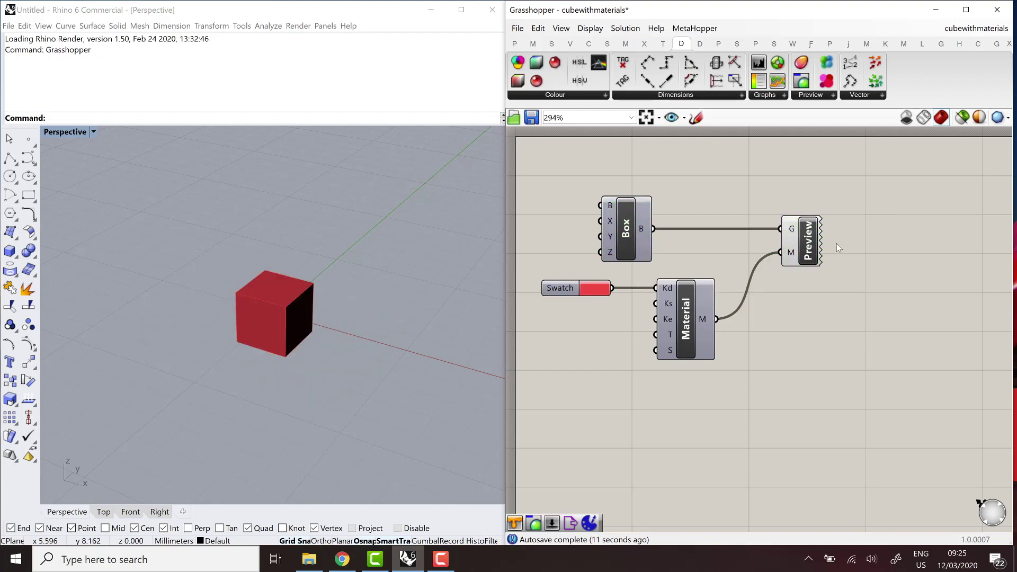
pyautogui.click(521, 33)
pyautogui.click(556, 86)
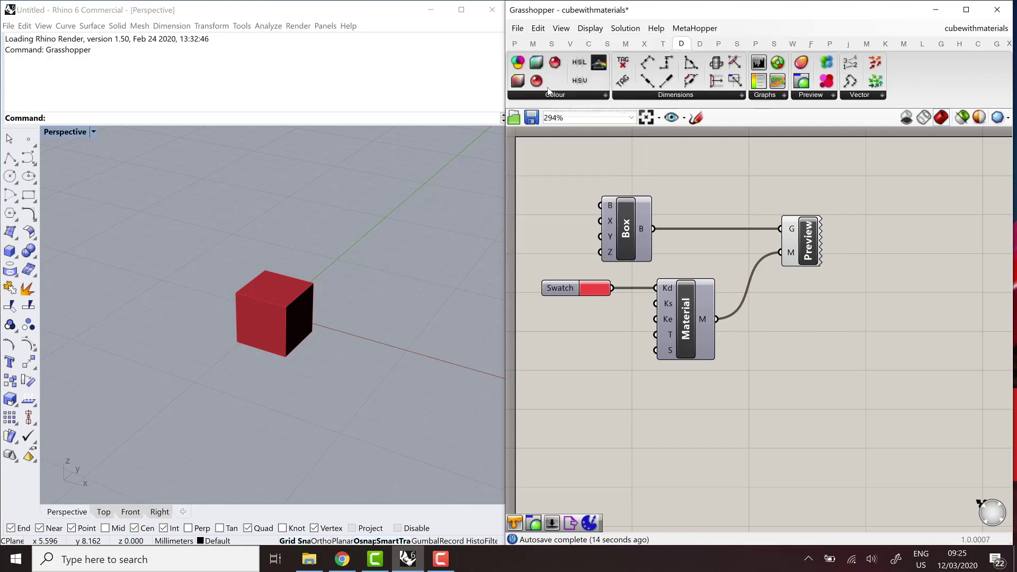
# - Upload cubewithmaterials.gh to ShapeDiver and title it 'Cube with materials'
pyautogui.click(342, 558)
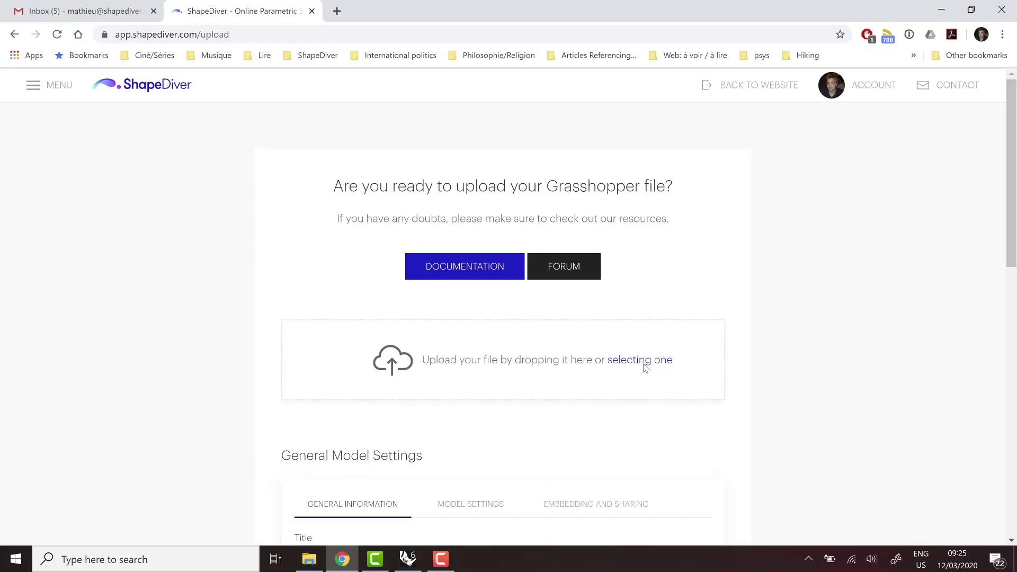
pyautogui.click(643, 365)
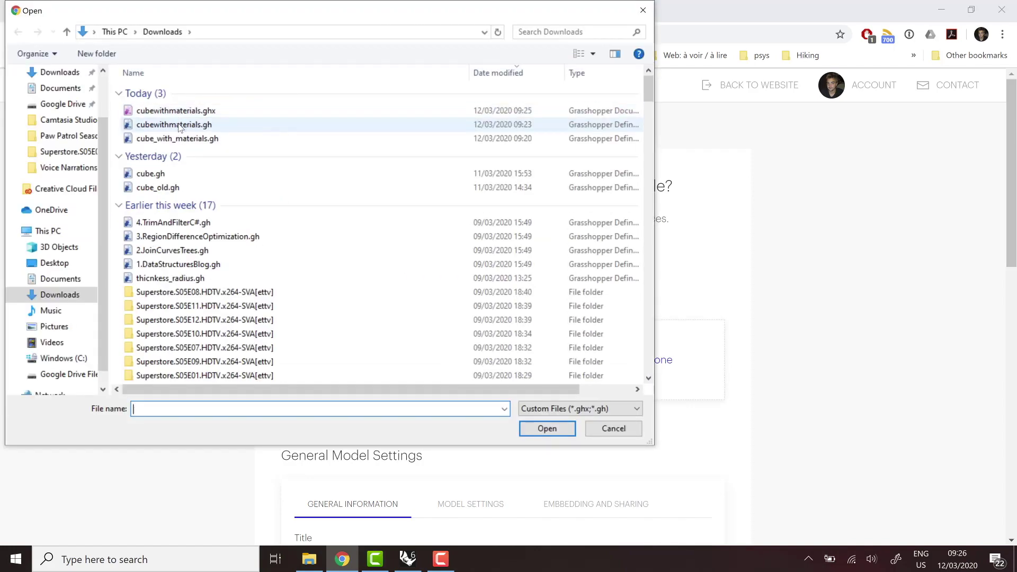
pyautogui.doubleClick(178, 125)
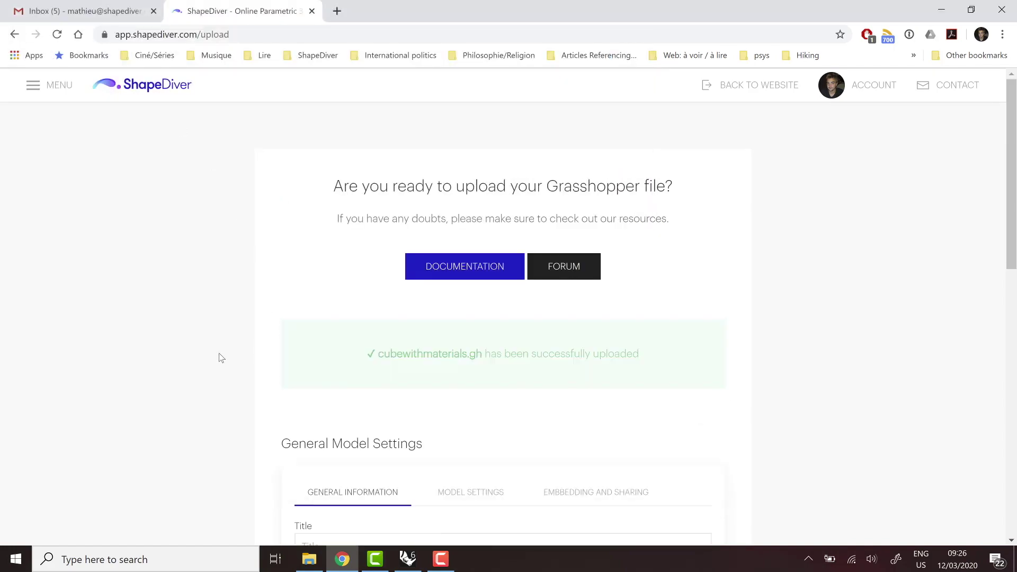
pyautogui.scroll(-7, 221, 357)
pyautogui.click(405, 149)
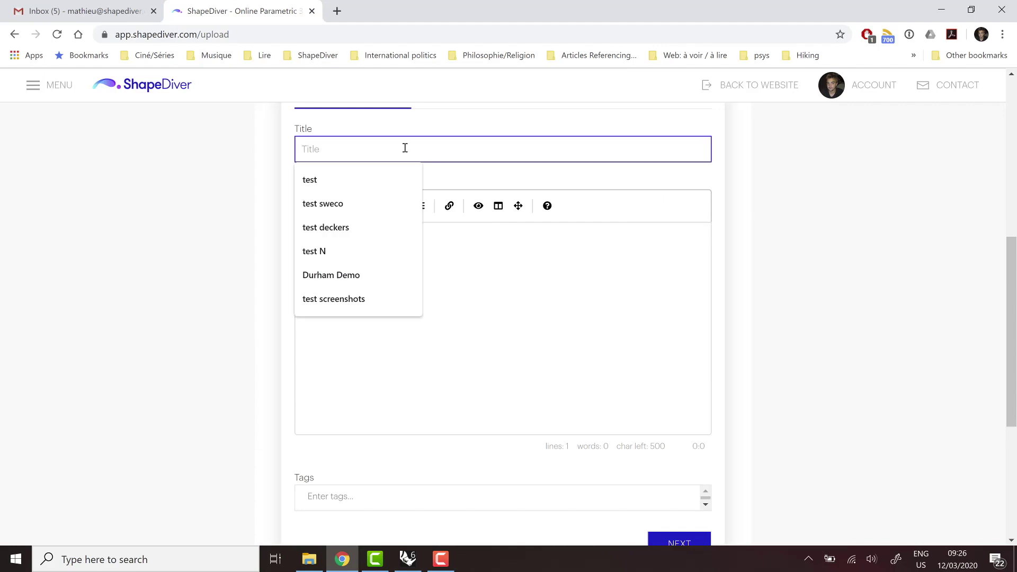
pyautogui.write('Cube with mate')
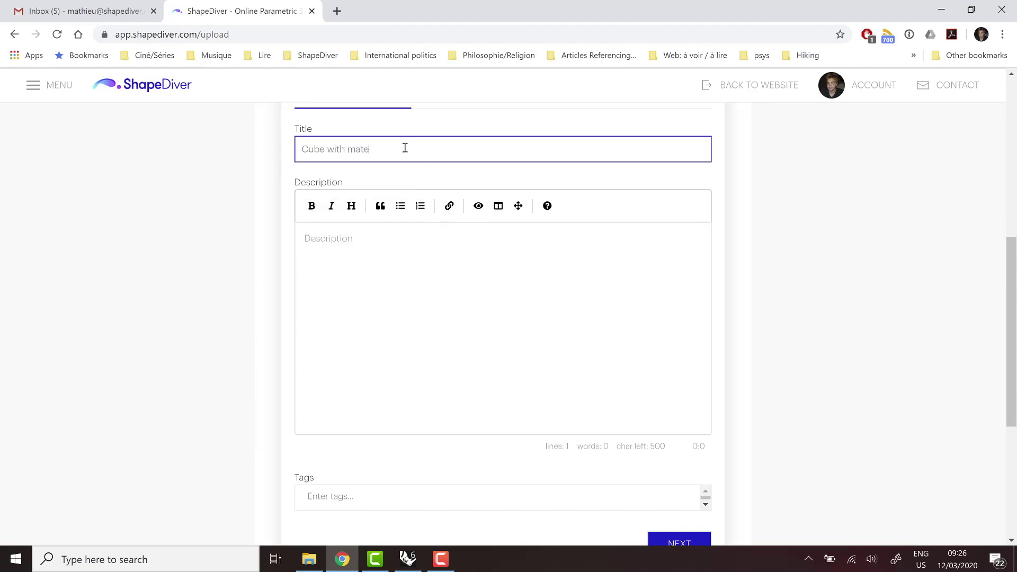
pyautogui.write('rials')
# - Continue through the settings and sharing steps and publish the model
pyautogui.scroll(-4, 612, 288)
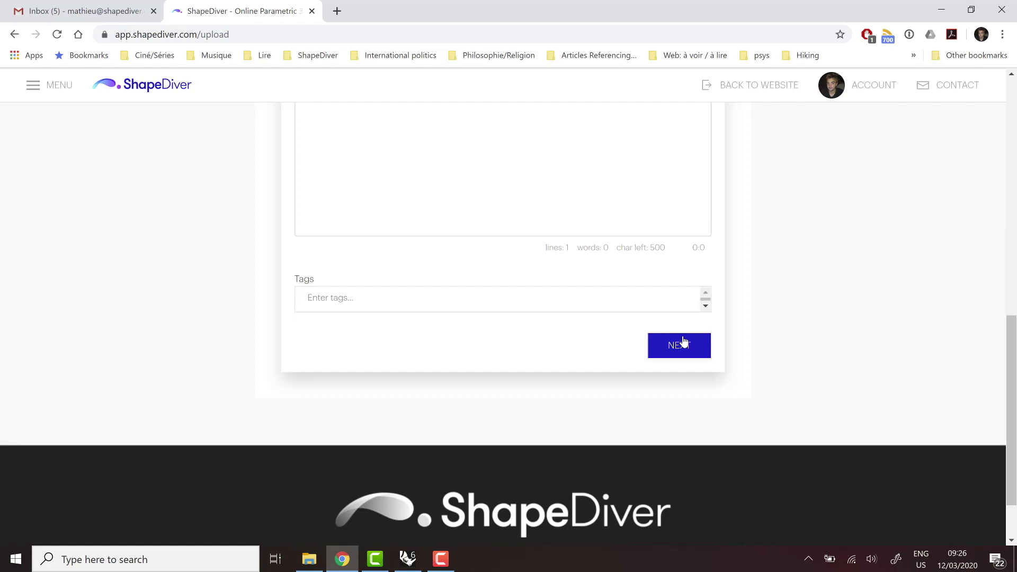
pyautogui.click(682, 345)
pyautogui.click(685, 273)
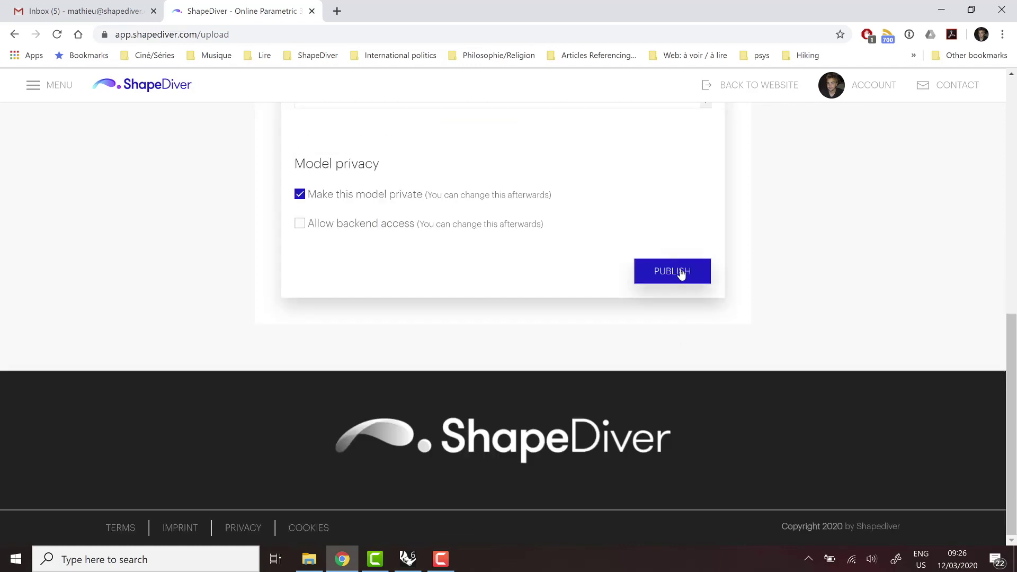
pyautogui.click(681, 271)
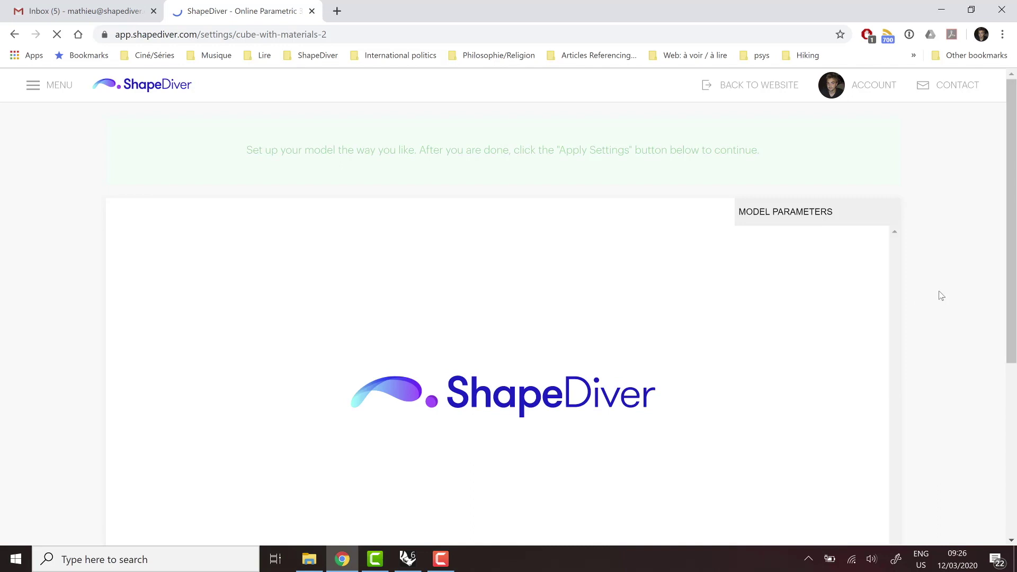
# - Set the online Swatch parameter to red, orbit the red cube, then return to Rhino
pyautogui.scroll(-2, 941, 296)
pyautogui.scroll(1, 874, 271)
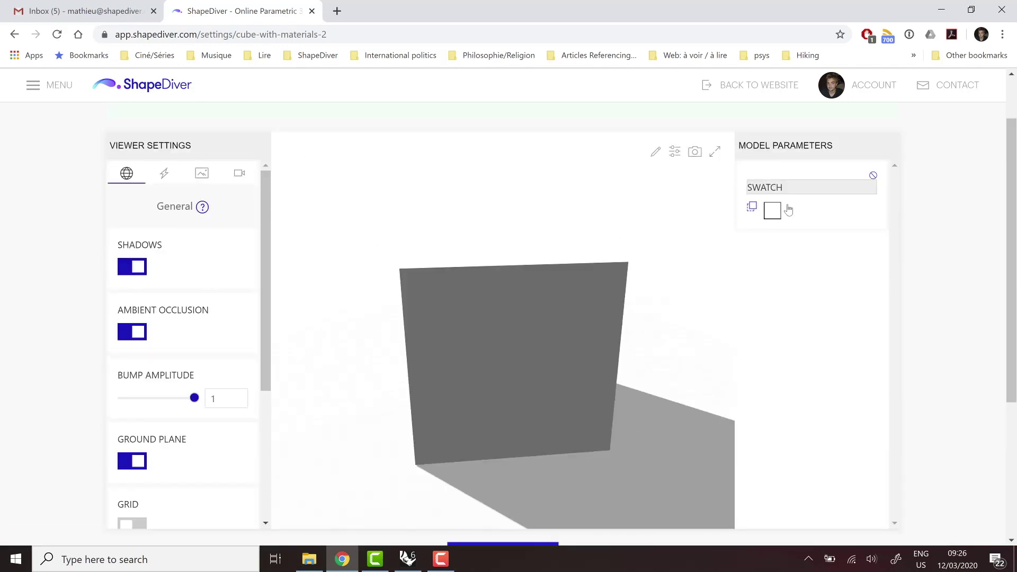
pyautogui.click(772, 211)
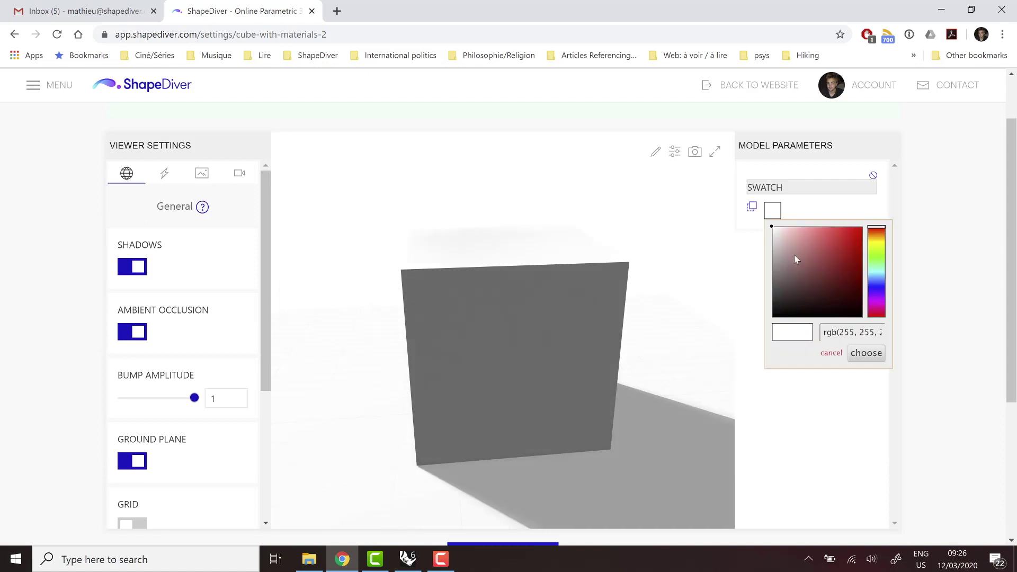
pyautogui.click(839, 241)
pyautogui.click(867, 353)
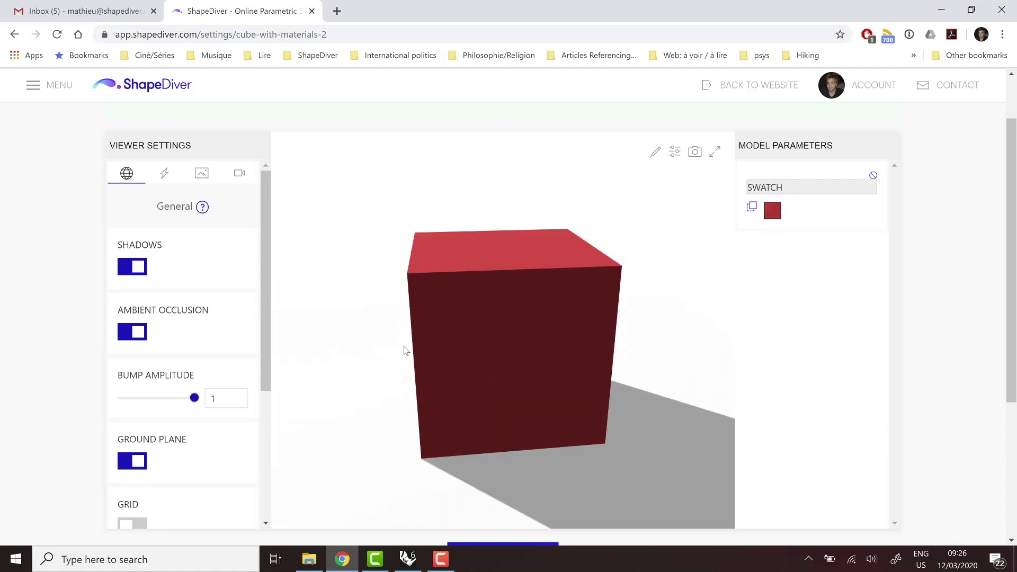
pyautogui.moveTo(605, 361); pyautogui.dragTo(535, 338)
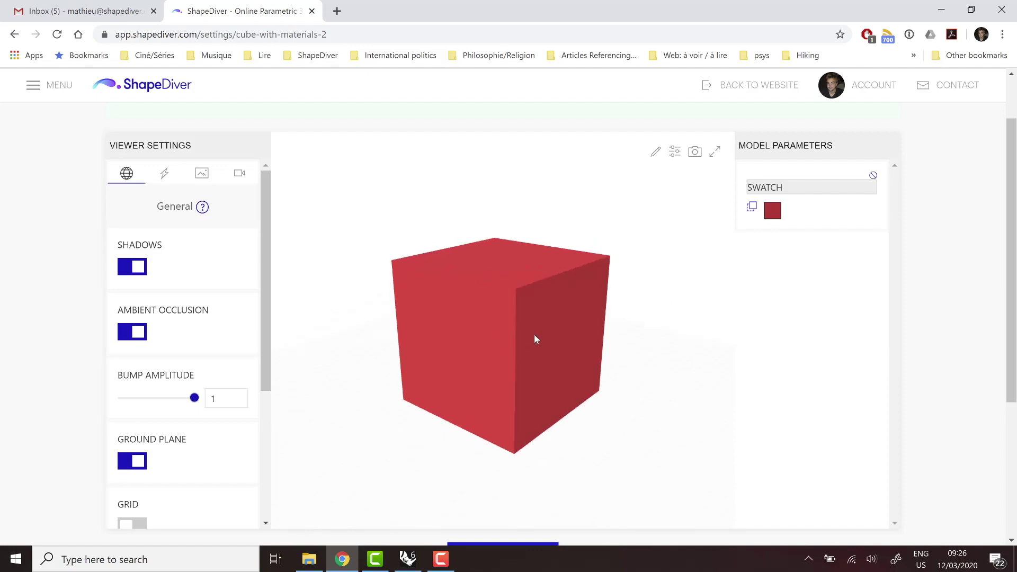
pyautogui.click(408, 558)
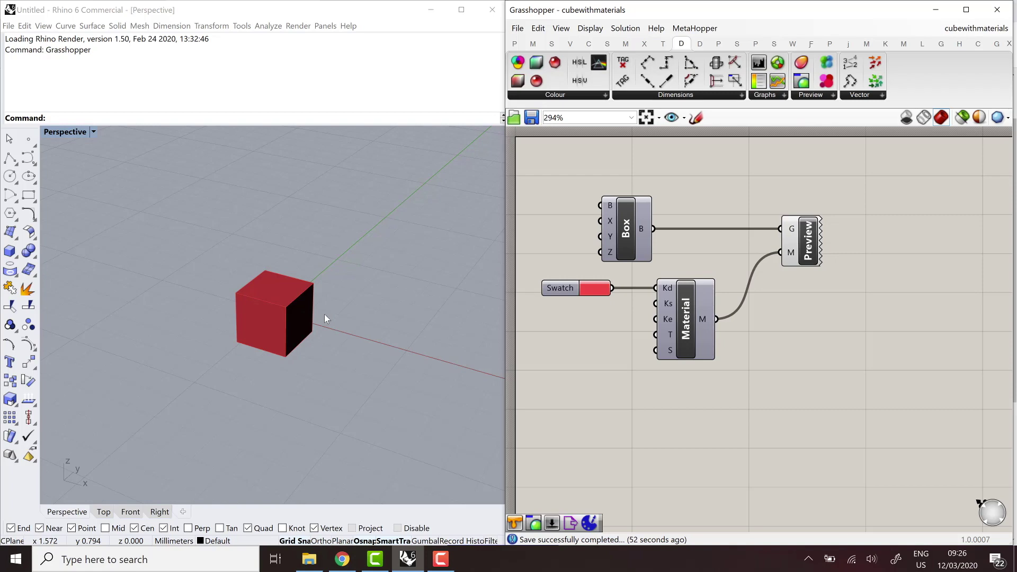
# - Nudge the Material component slightly right, keeping its Swatch and Preview wires
pyautogui.moveTo(687, 312); pyautogui.dragTo(697, 310)
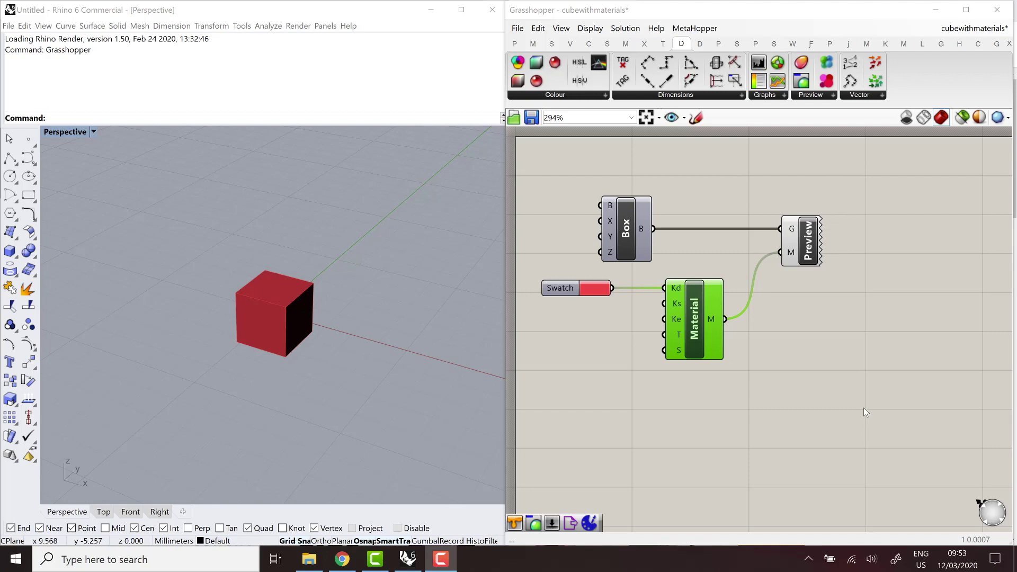
# - Browse Food4Rhino's ShapeDiver app page and its Downloads table, then return to Rhino
pyautogui.click(342, 559)
pyautogui.scroll(-6, 402, 291)
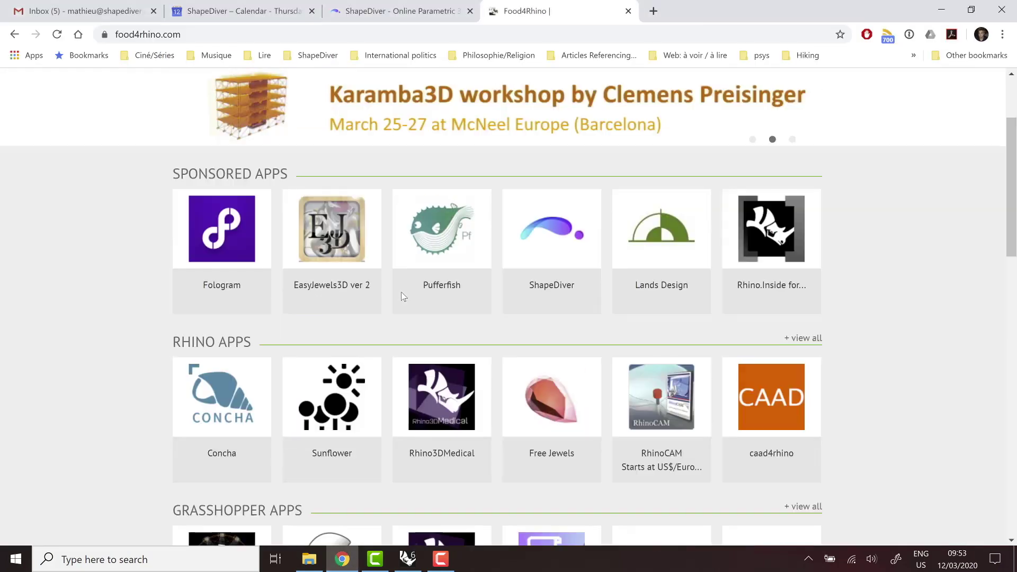
pyautogui.scroll(5, 513, 244)
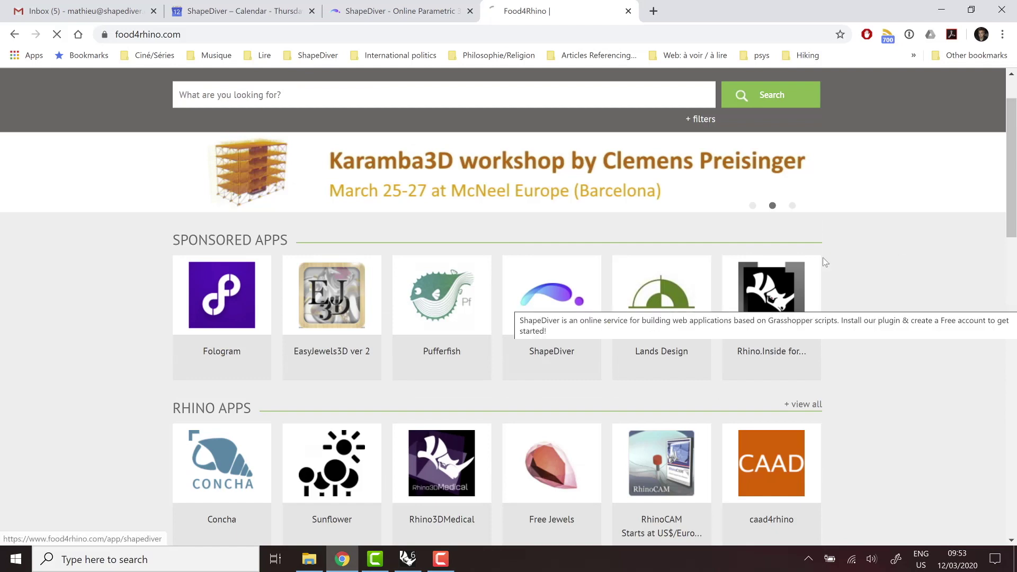
pyautogui.click(538, 305)
pyautogui.scroll(-8, 761, 347)
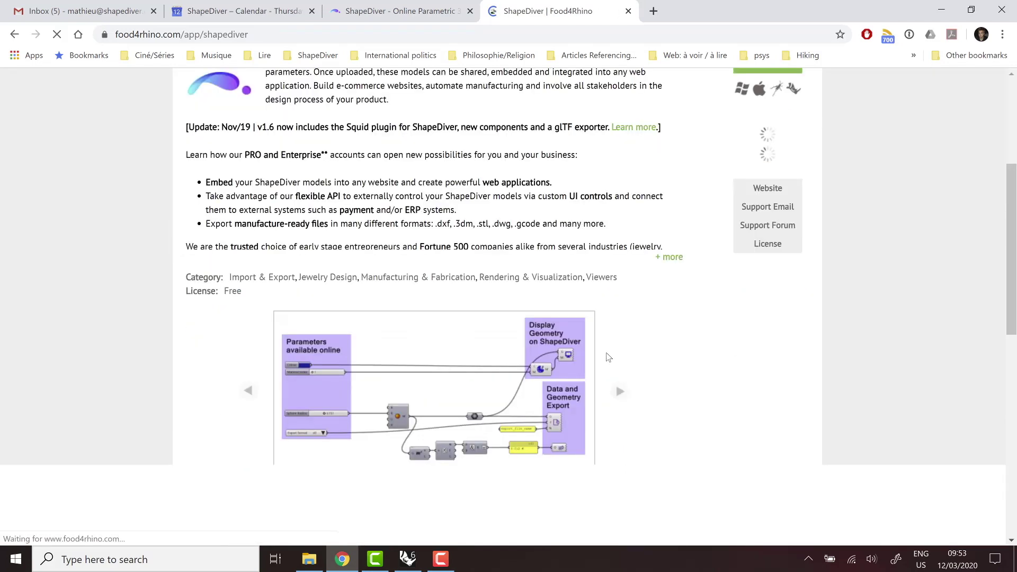
pyautogui.scroll(-8, 733, 344)
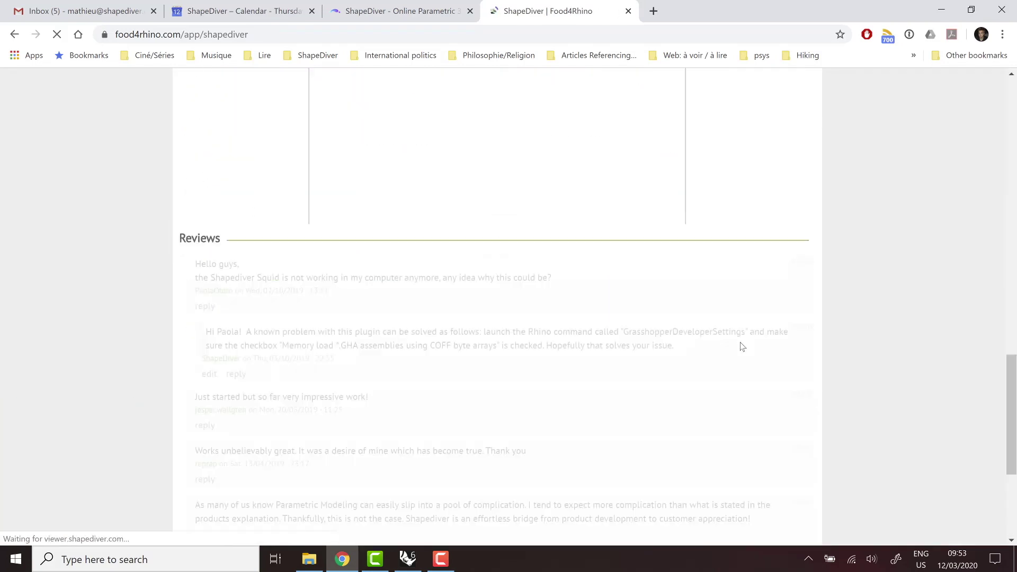
pyautogui.scroll(12, 741, 345)
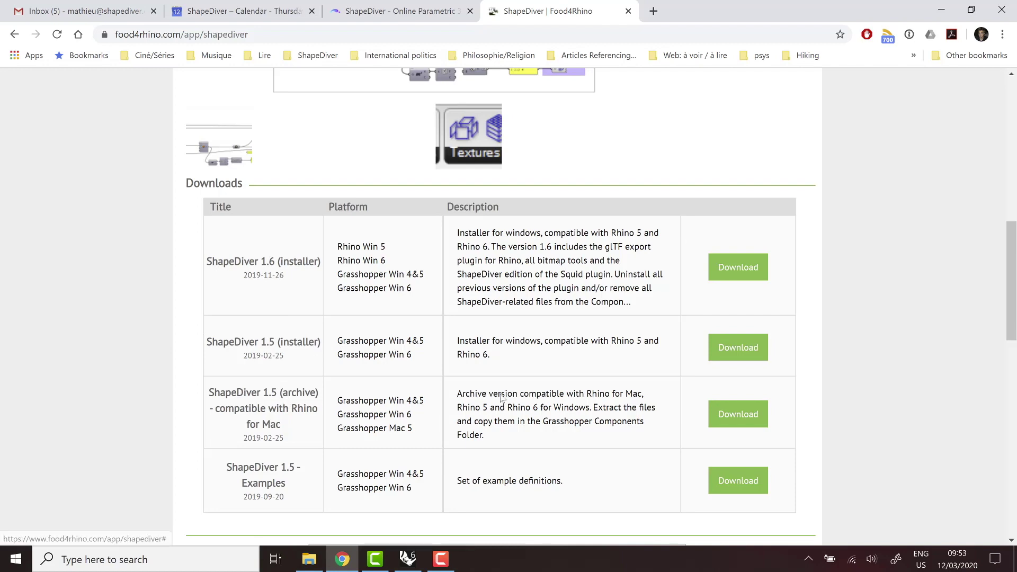
pyautogui.scroll(-1, 514, 403)
pyautogui.scroll(1, 515, 402)
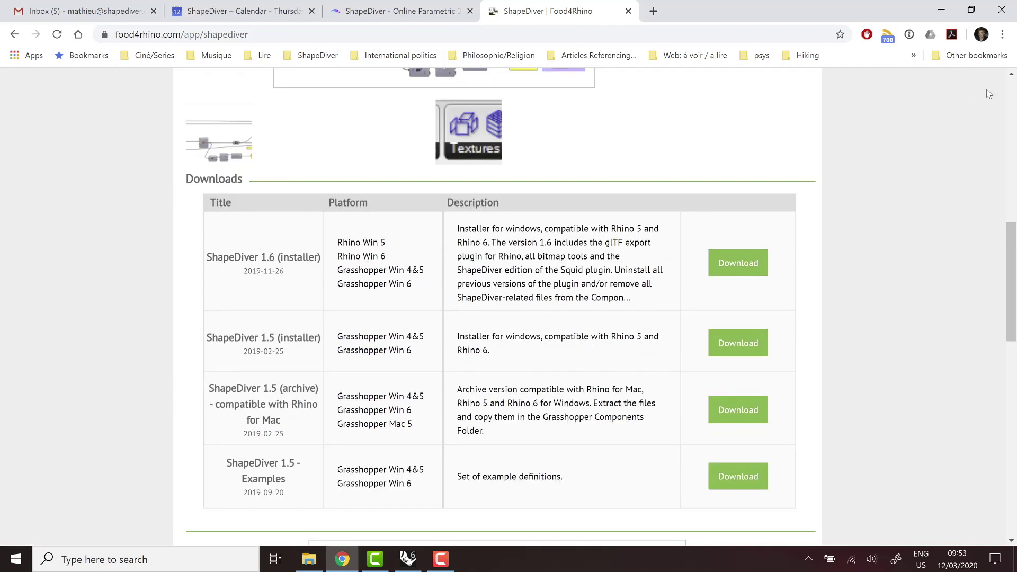
pyautogui.click(408, 557)
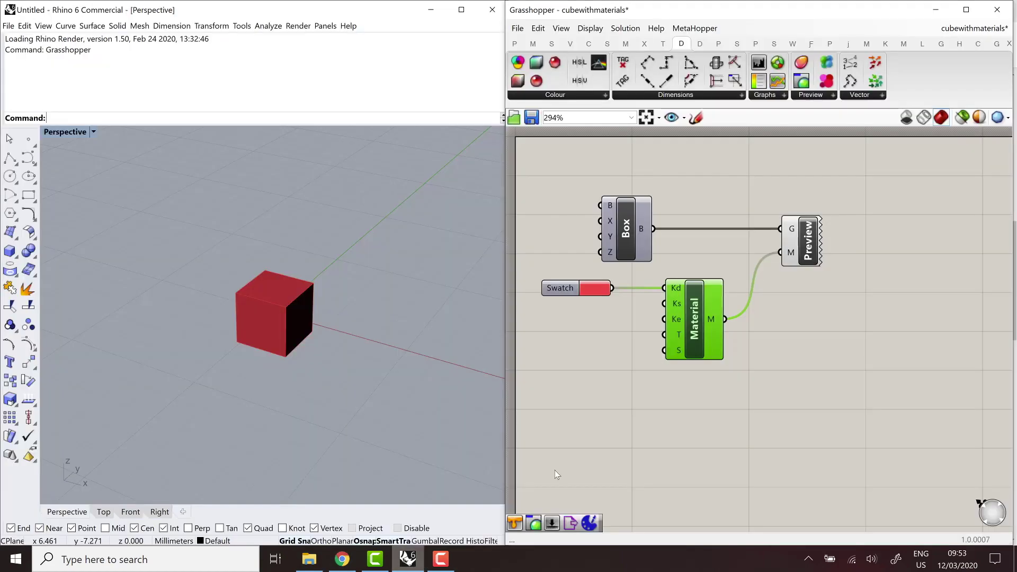
# - Add a ShapeDiverDisplayGeometry component from the ShapeDiver tab's Display group
pyautogui.click(737, 44)
pyautogui.click(776, 43)
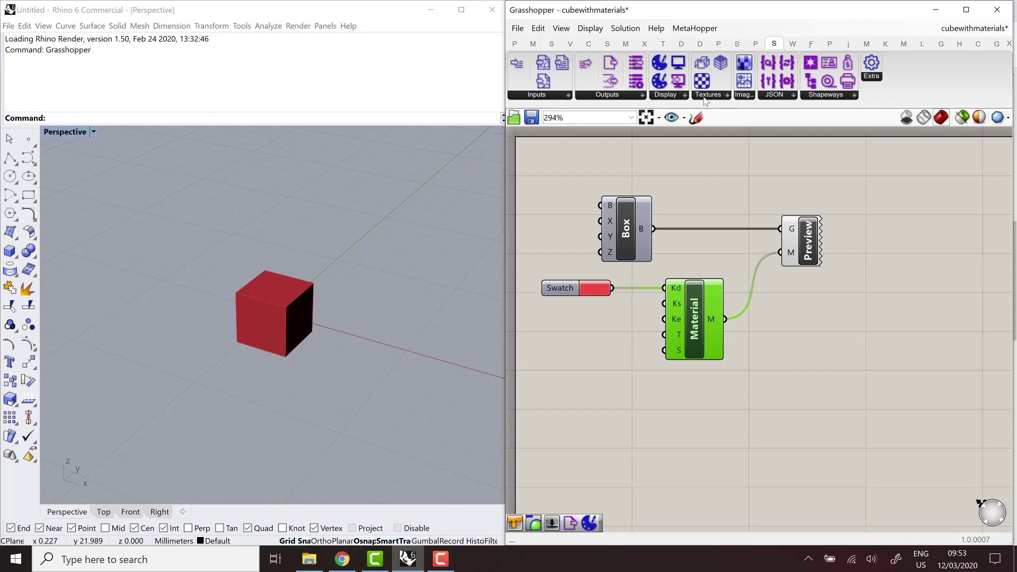
pyautogui.click(664, 95)
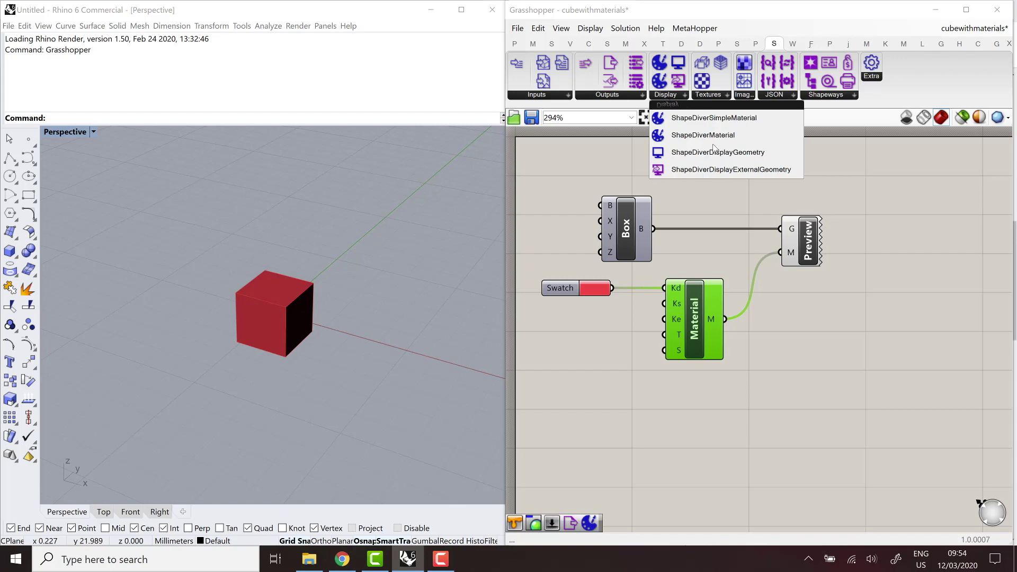
pyautogui.moveTo(719, 154); pyautogui.dragTo(885, 230)
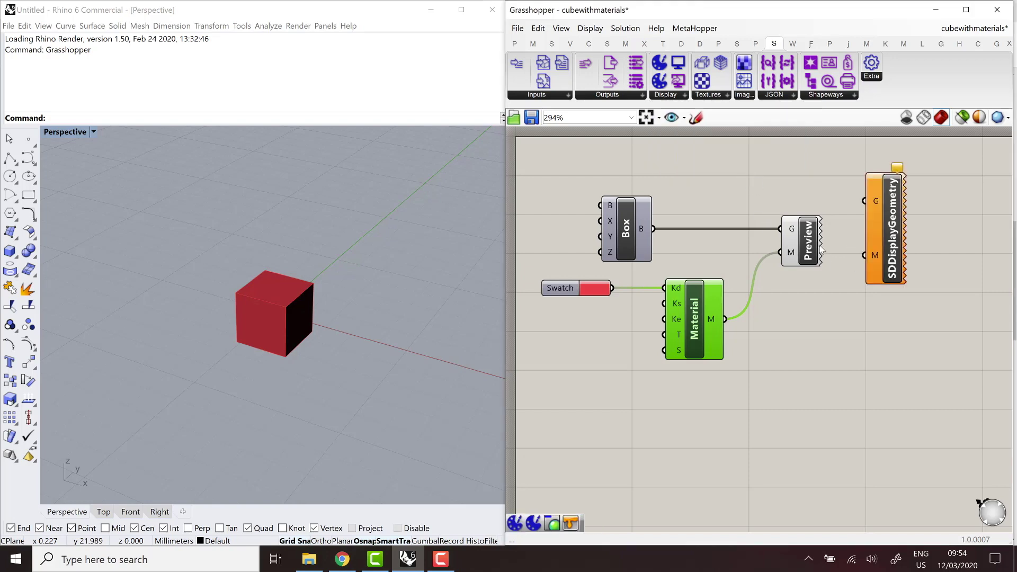
# - Delete the old Custom Preview and Material components
pyautogui.click(809, 248)
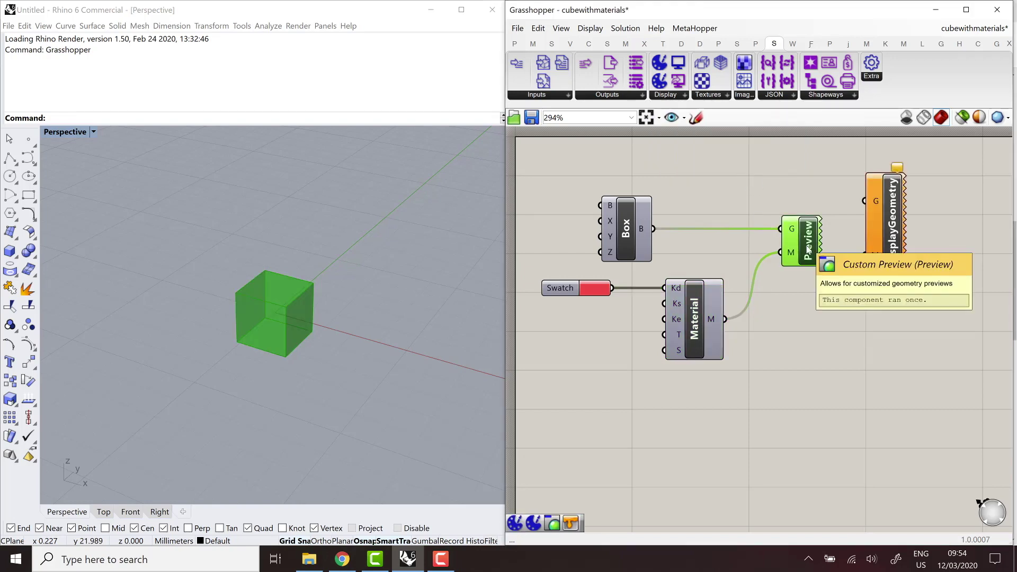
pyautogui.press('Delete')
pyautogui.click(694, 317)
pyautogui.press('Delete')
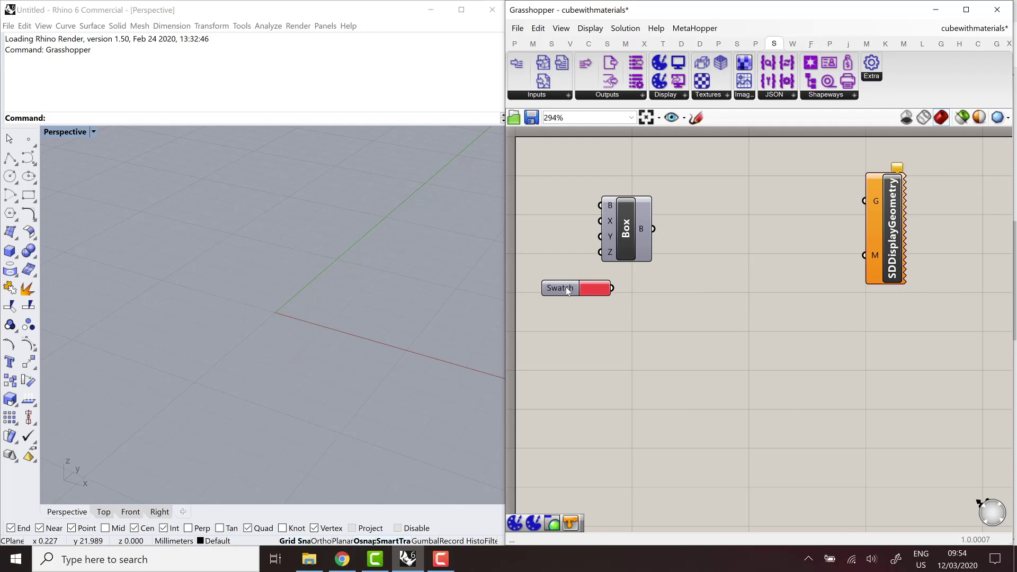
pyautogui.moveTo(571, 293); pyautogui.dragTo(576, 295)
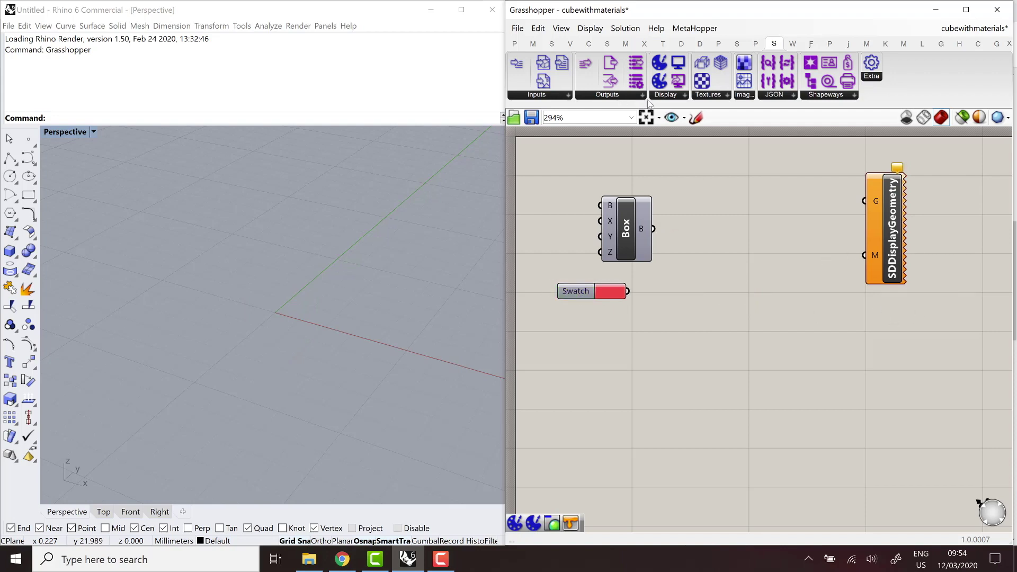
# - Add a ShapeDiverMaterial component and wire the Box output into SDDisplayGeometry's G input
pyautogui.click(664, 95)
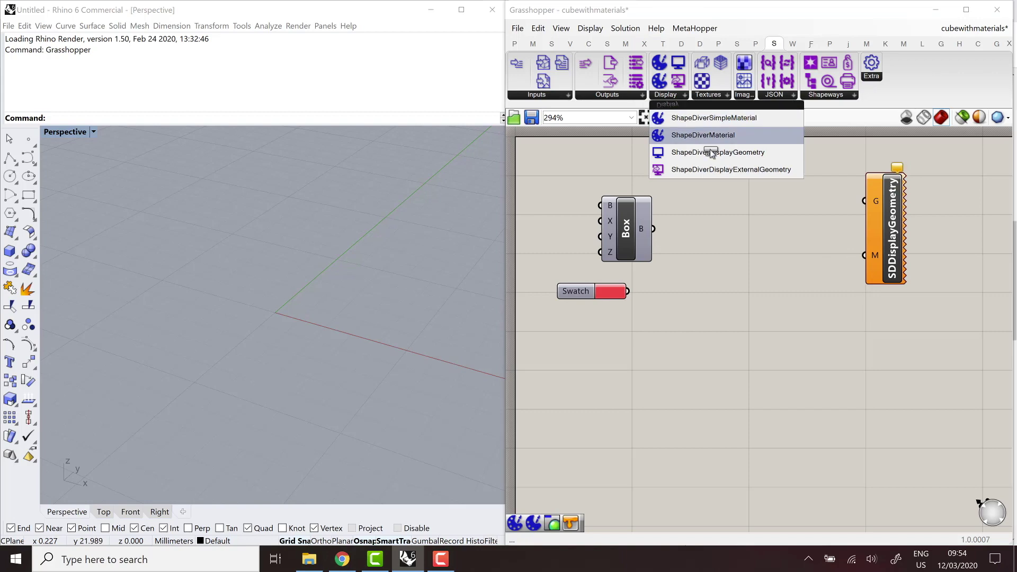
pyautogui.moveTo(689, 152); pyautogui.dragTo(740, 327)
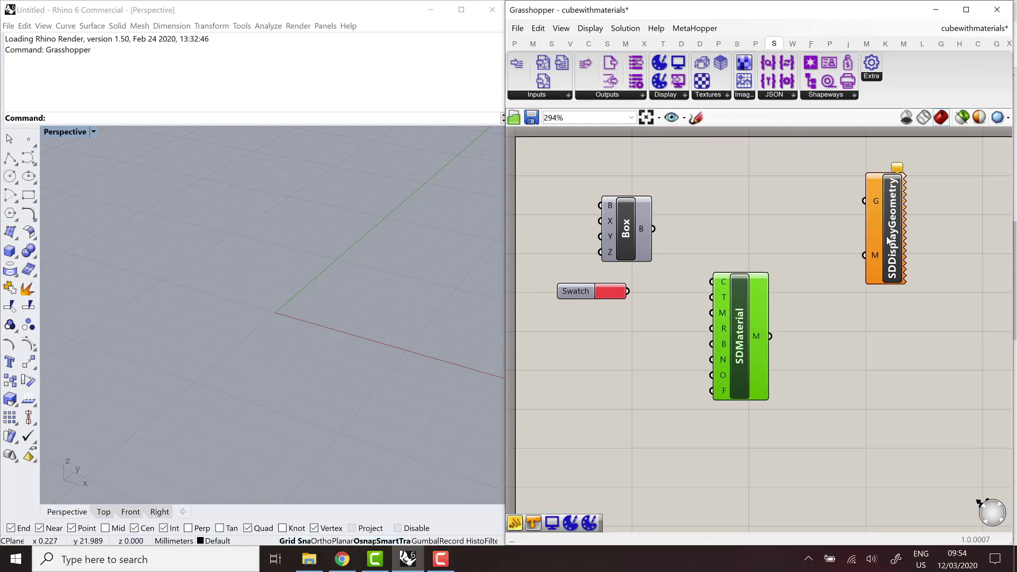
pyautogui.moveTo(881, 228); pyautogui.dragTo(847, 242)
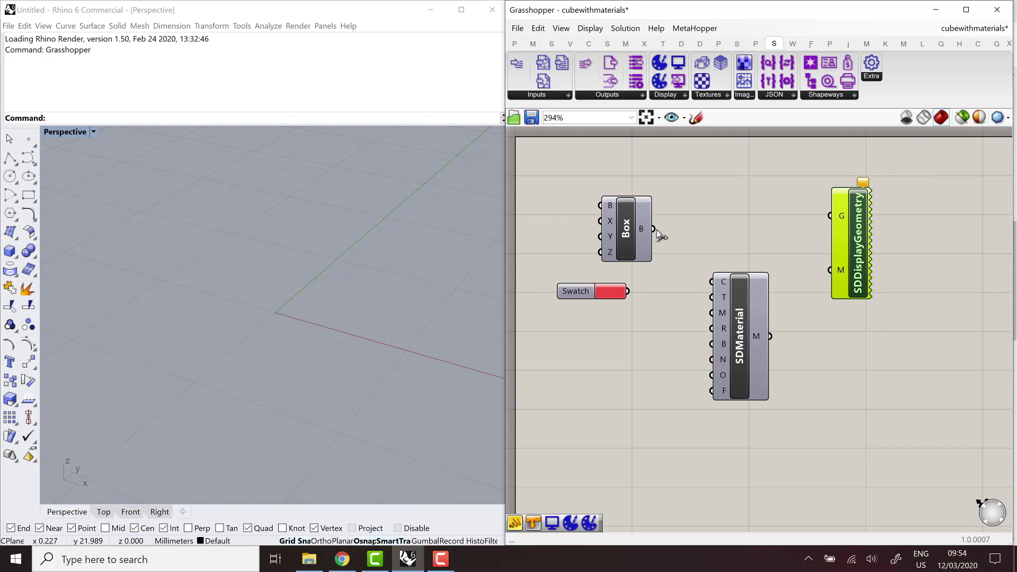
pyautogui.moveTo(655, 230); pyautogui.dragTo(886, 235)
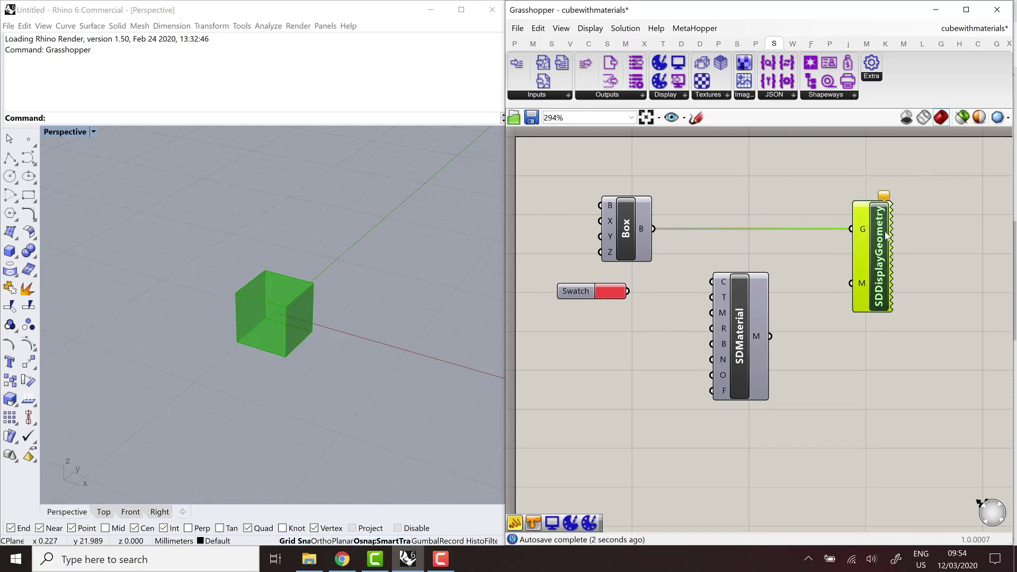
pyautogui.click(930, 230)
# - Wire SDMaterial into SDDisplayGeometry's M input and the Swatch into SDMaterial's C input
pyautogui.moveTo(771, 338); pyautogui.dragTo(852, 284)
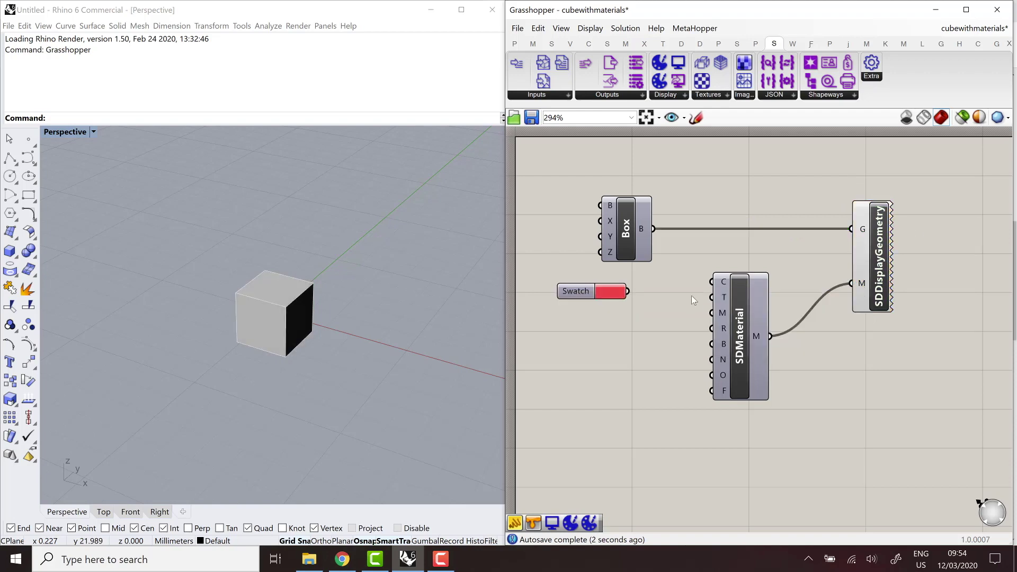
pyautogui.moveTo(577, 292); pyautogui.dragTo(577, 284)
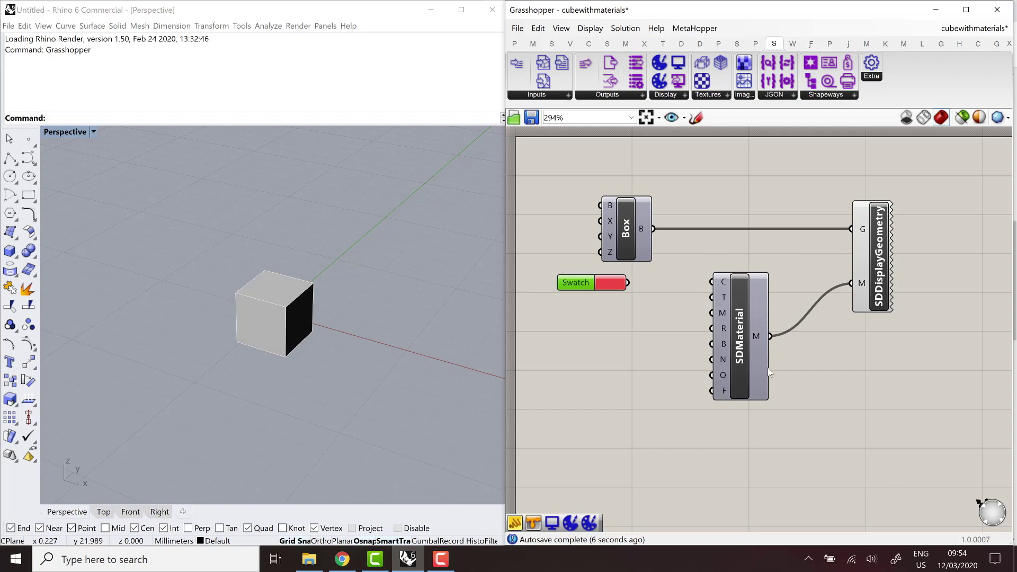
pyautogui.moveTo(724, 332)
pyautogui.moveTo(725, 284)
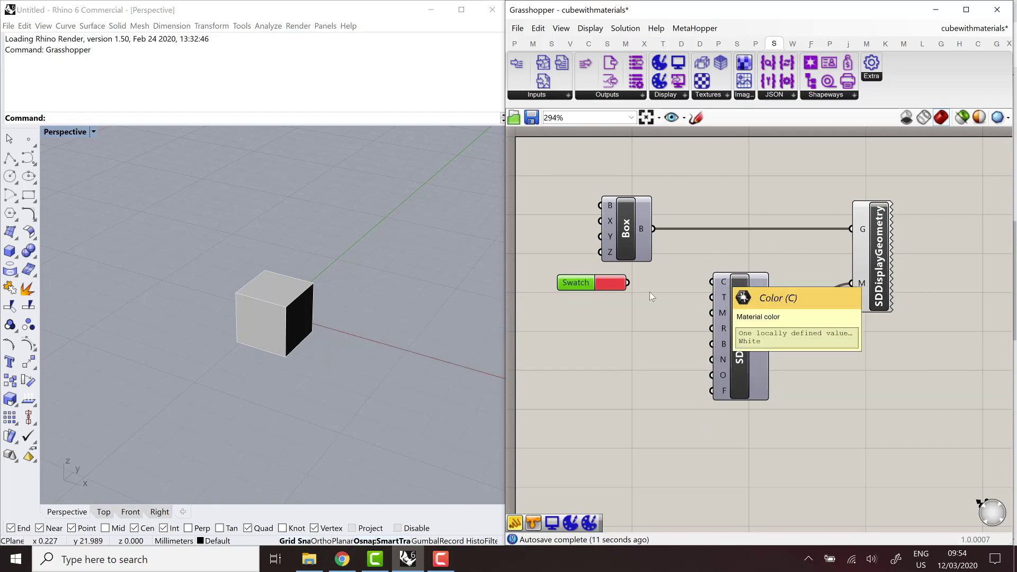
pyautogui.moveTo(628, 284); pyautogui.dragTo(712, 282)
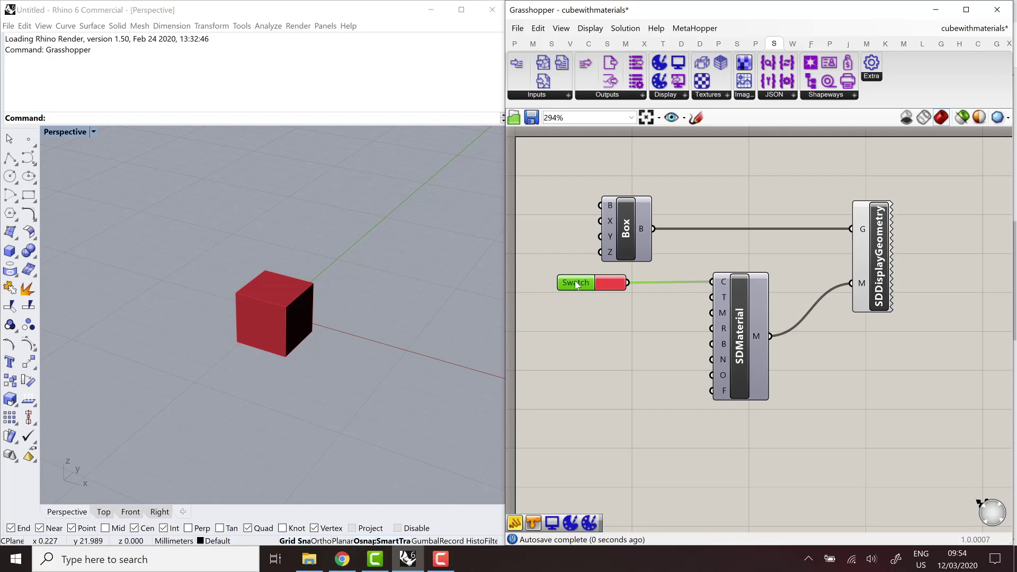
pyautogui.moveTo(577, 283); pyautogui.dragTo(585, 283)
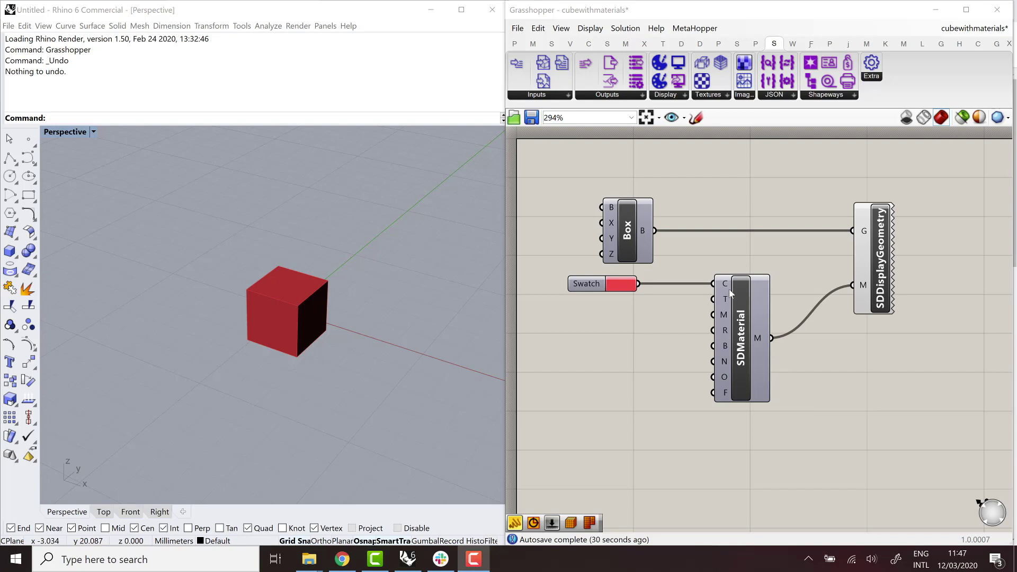
# - Delete the Swatch component and place an empty Panel beside SDMaterial
pyautogui.moveTo(726, 300)
pyautogui.click(596, 291)
pyautogui.press('Delete')
pyautogui.doubleClick(592, 311)
pyautogui.write('pa')
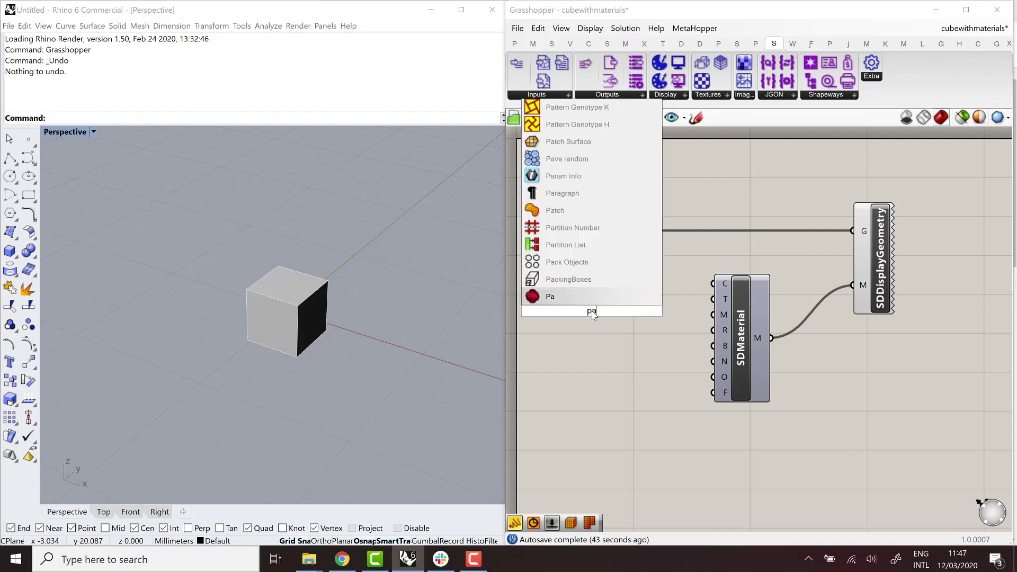
pyautogui.write('nel')
pyautogui.press('Return')
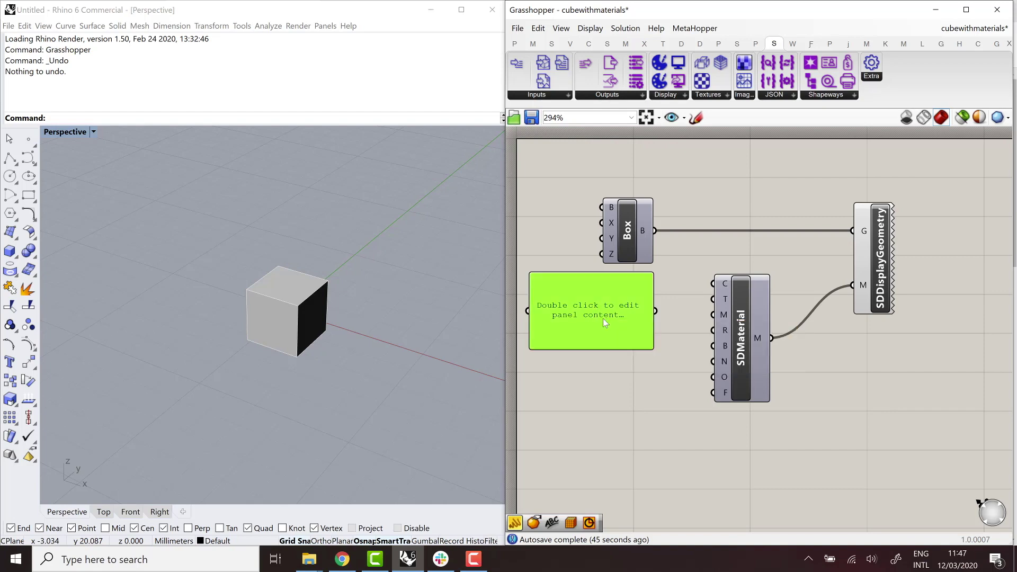
# - Search Google in Chrome for 'metal texture seamless'
pyautogui.click(342, 559)
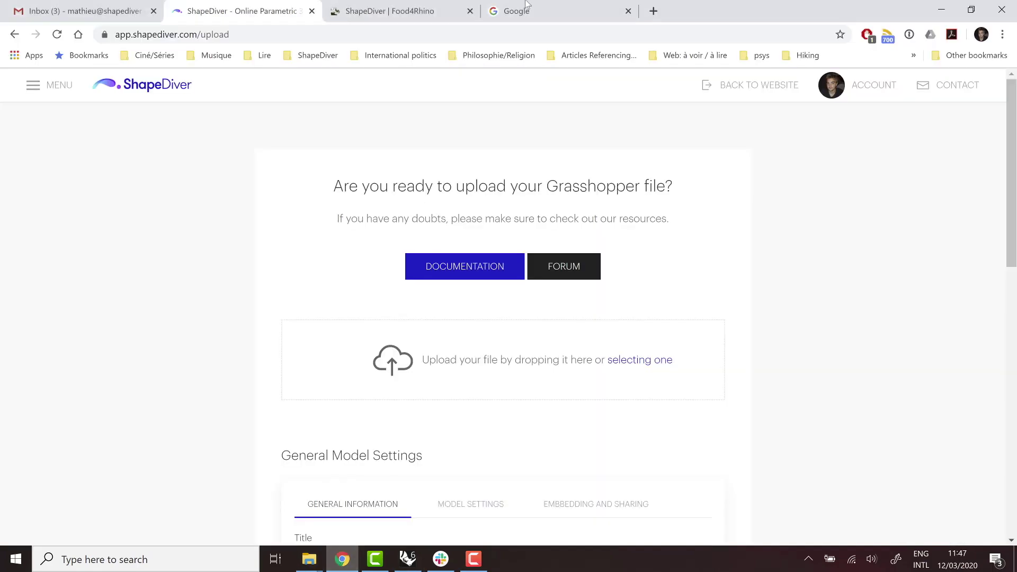
pyautogui.click(527, 6)
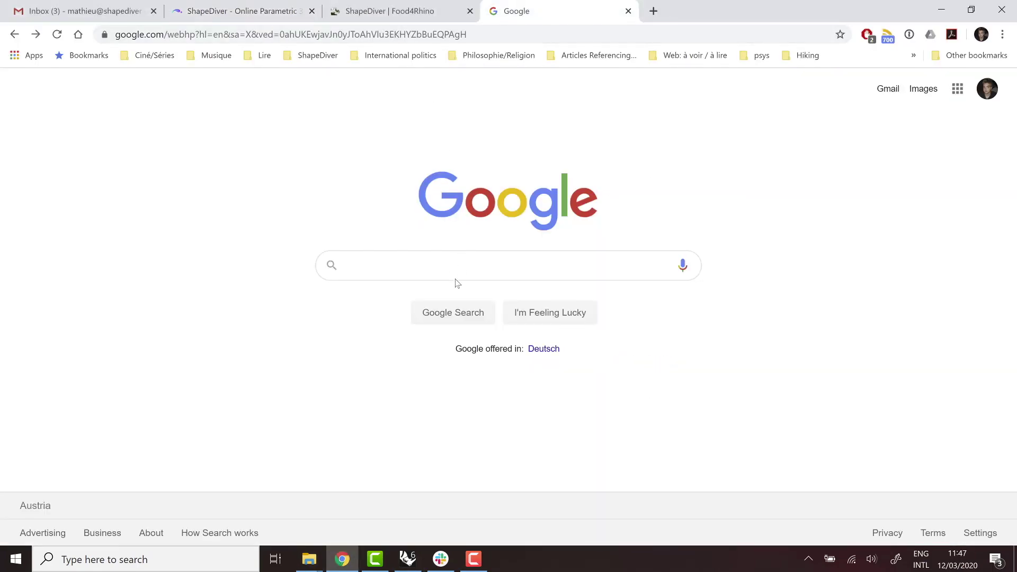
pyautogui.click(456, 273)
pyautogui.write('metal t')
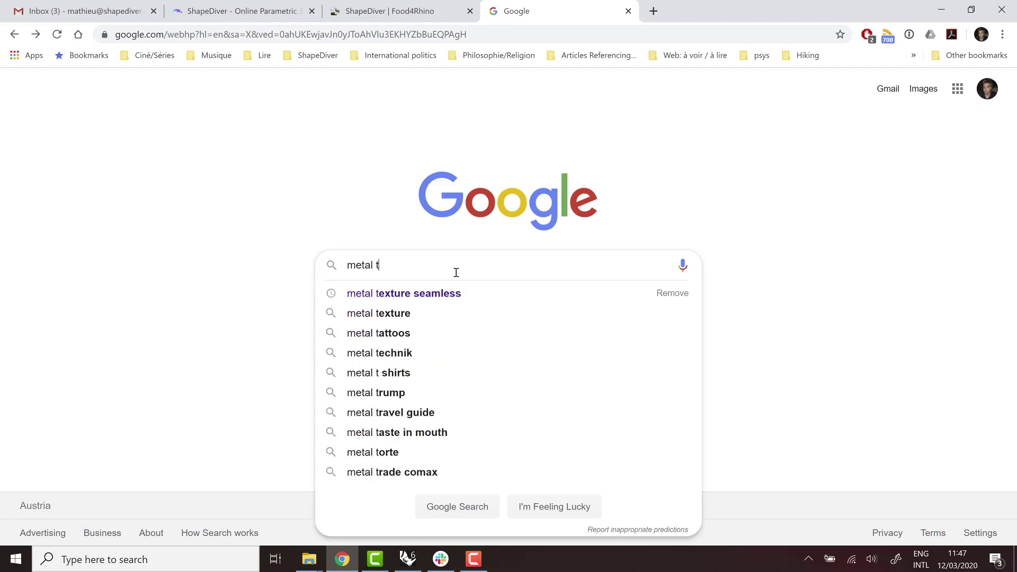
pyautogui.press('Down')
pyautogui.press('Return')
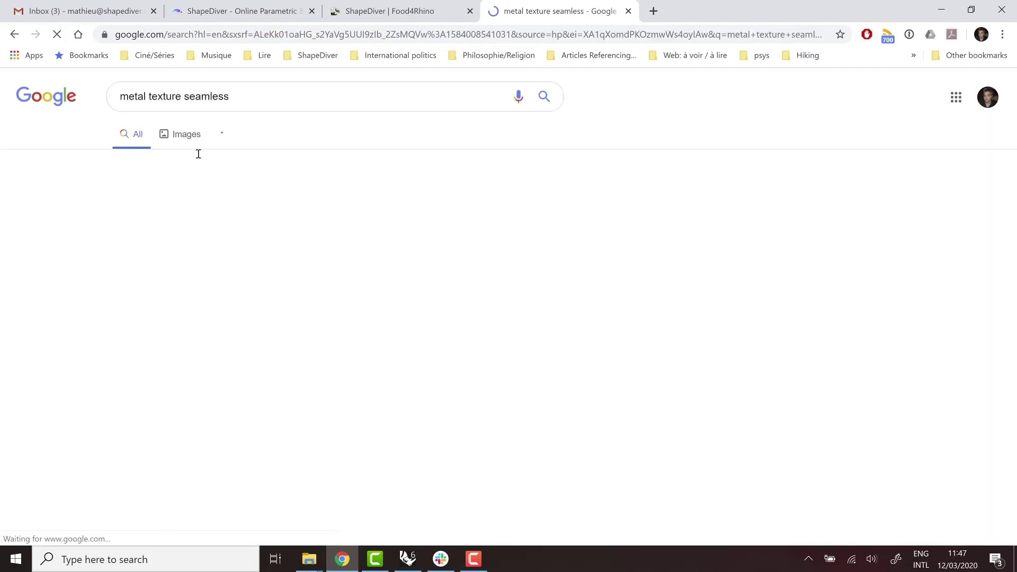
# - Copy the image address of the first seamless metal texture in Google Images
pyautogui.click(186, 137)
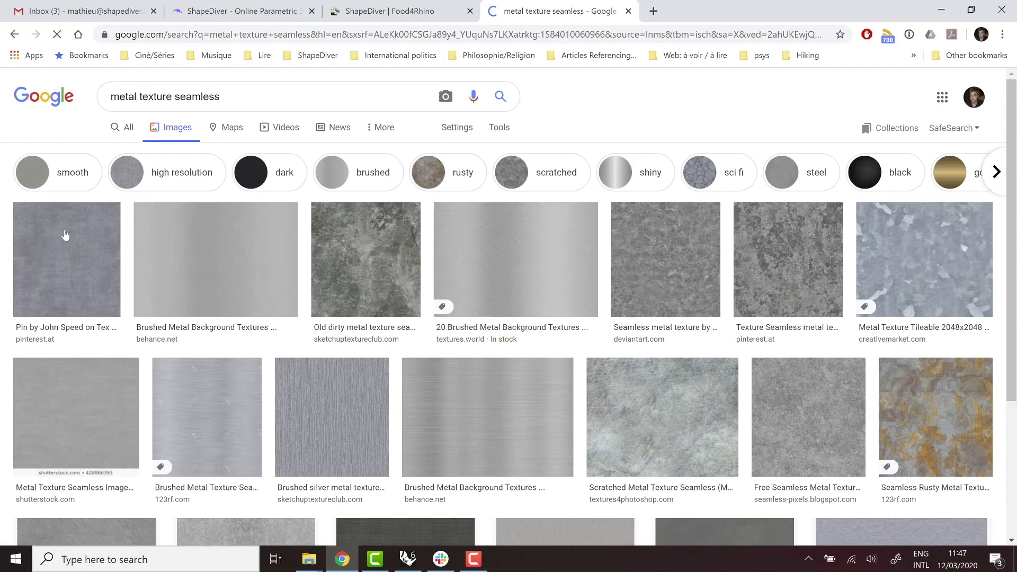
pyautogui.click(67, 238)
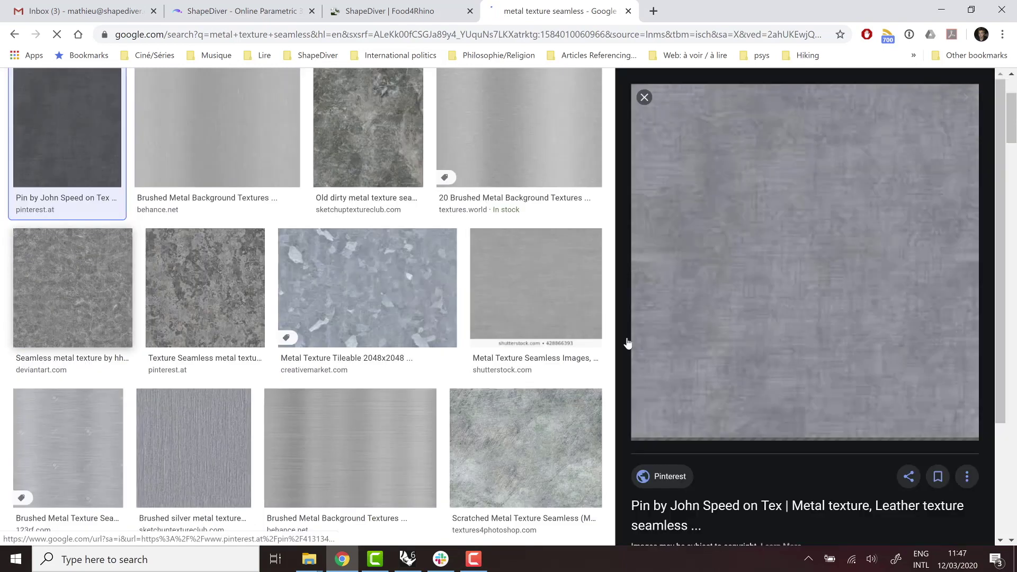
pyautogui.rightClick(766, 267)
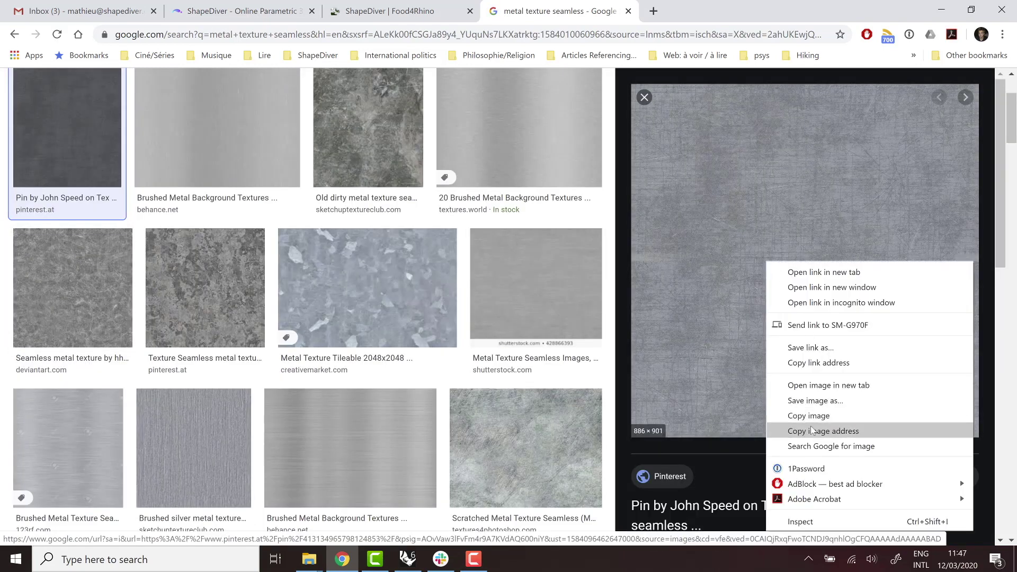
pyautogui.click(789, 427)
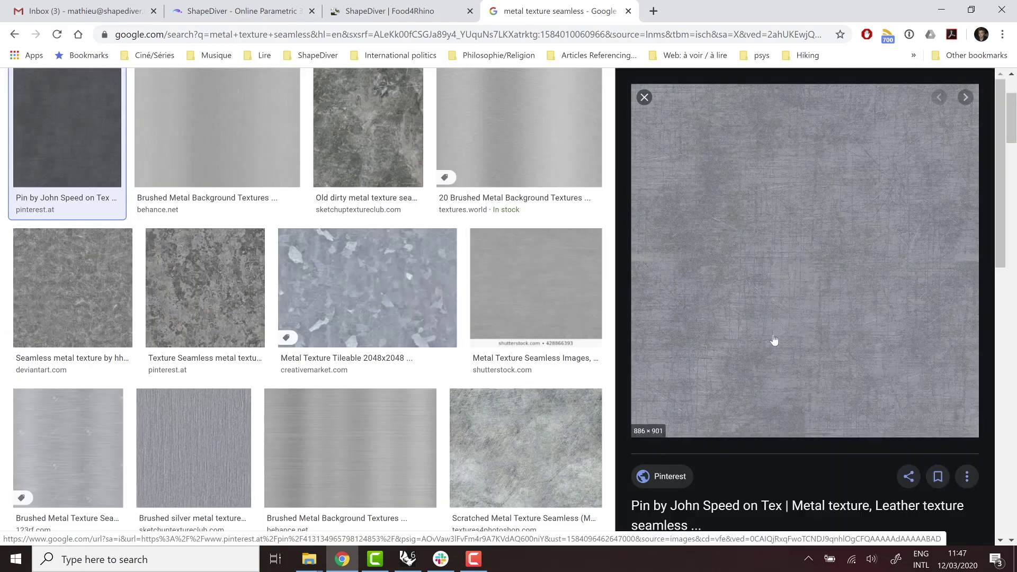
pyautogui.click(941, 10)
# - Paste the texture URL into the panel and wire it to SDMaterial's T input
pyautogui.doubleClick(596, 320)
pyautogui.hotkey('ctrl', 'v')
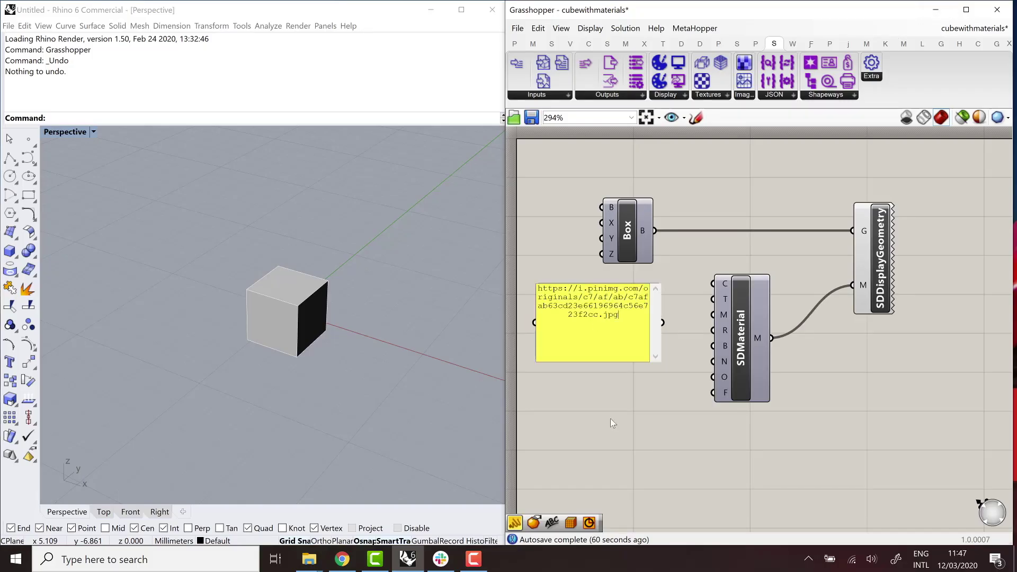
pyautogui.click(610, 418)
pyautogui.moveTo(661, 322)
pyautogui.mouseDown()
pyautogui.moveTo(673, 329)
pyautogui.moveTo(691, 303)
pyautogui.moveTo(713, 300)
pyautogui.mouseUp()
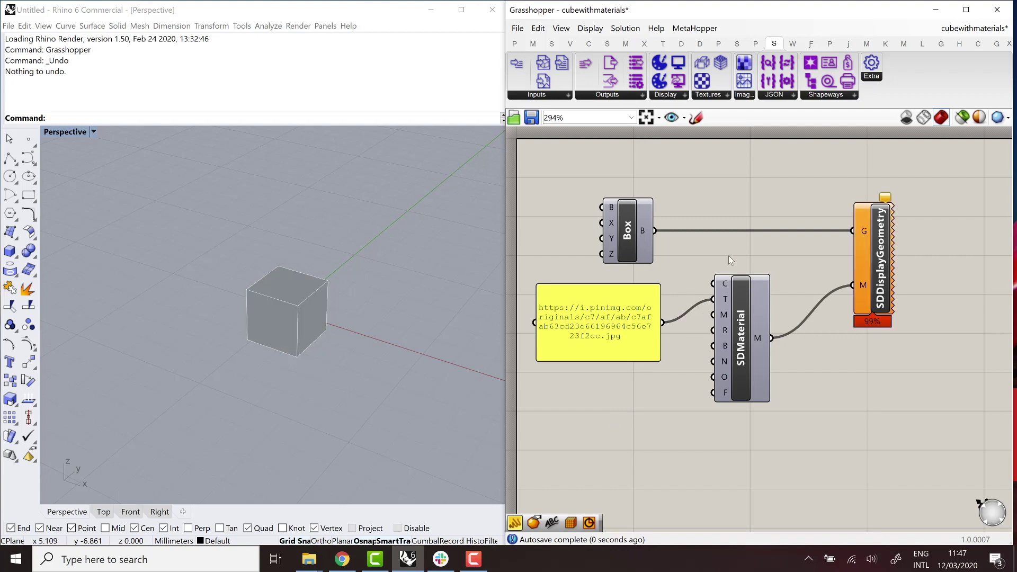
pyautogui.click(637, 228)
pyautogui.click(713, 212)
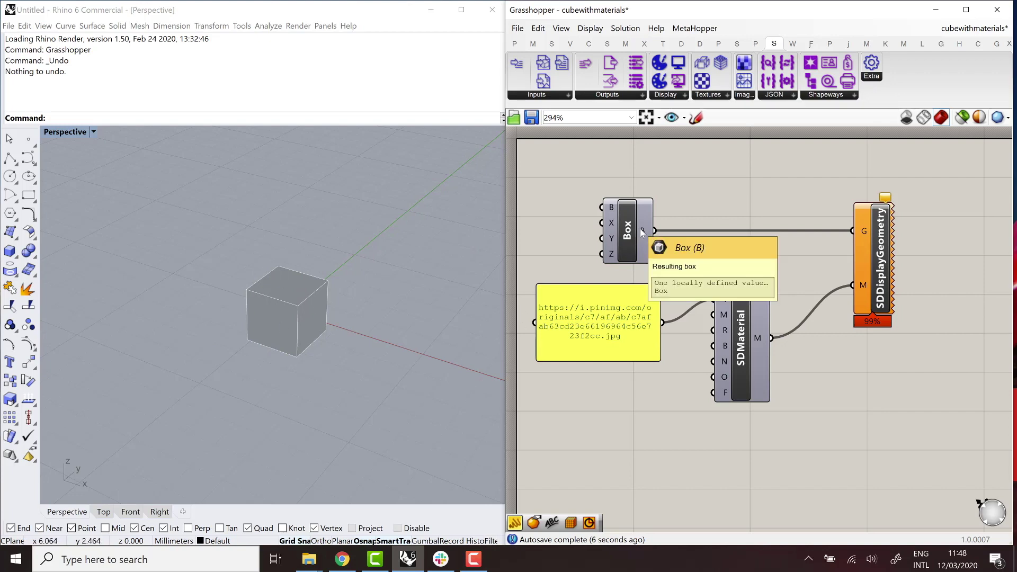
# - Insert a Mesh Brep between Box and SDDisplayGeometry's G input, with its preview off
pyautogui.doubleClick(723, 192)
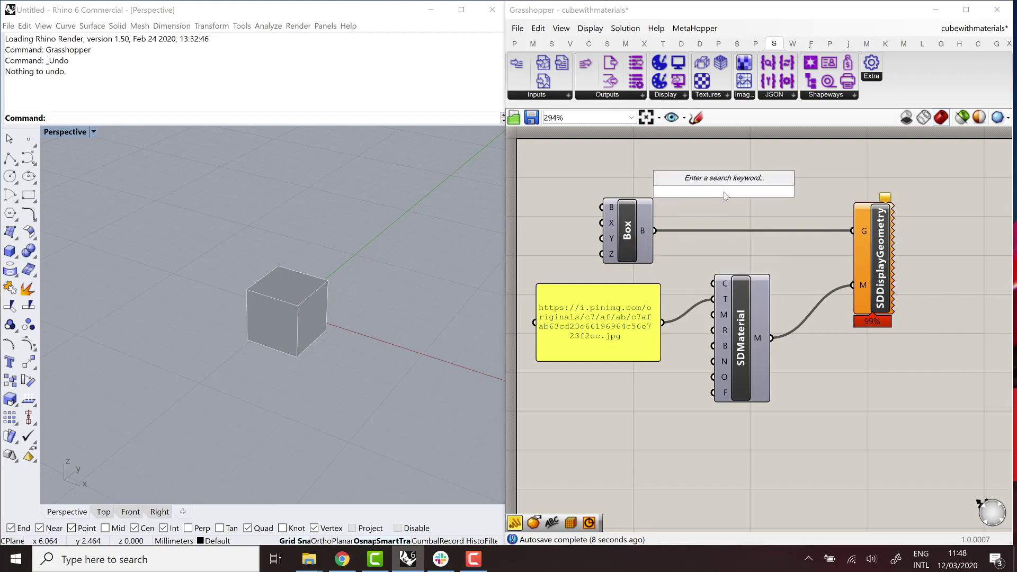
pyautogui.write('mesh')
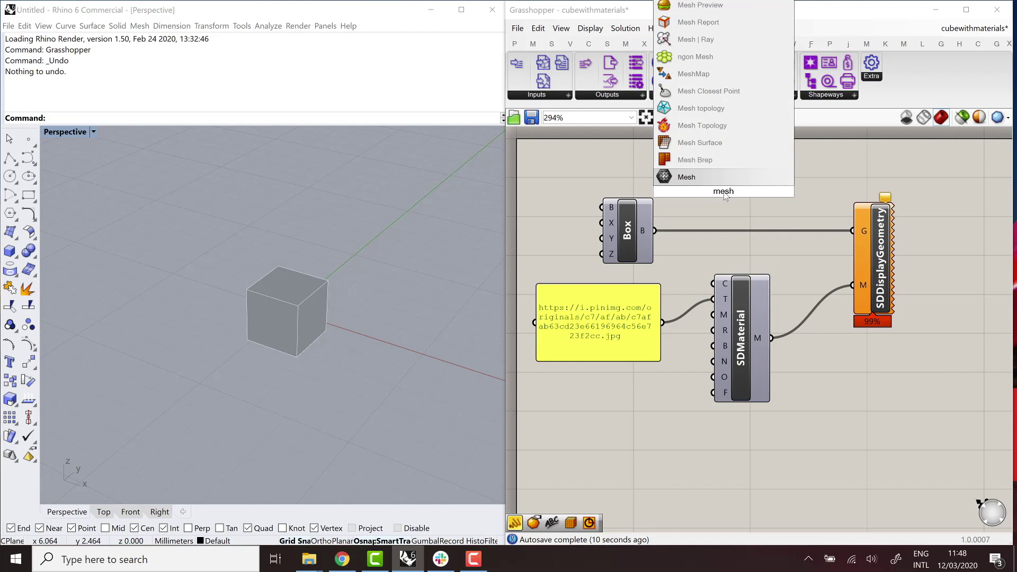
pyautogui.click(695, 159)
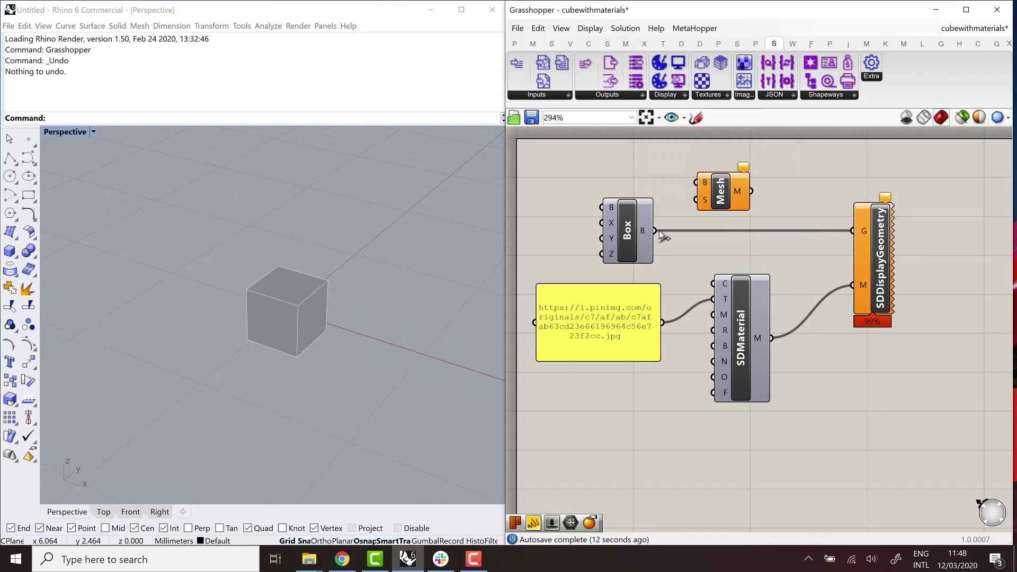
pyautogui.moveTo(657, 232)
pyautogui.mouseDown()
pyautogui.moveTo(696, 183)
pyautogui.moveTo(744, 216)
pyautogui.moveTo(837, 242)
pyautogui.moveTo(847, 233)
pyautogui.moveTo(818, 232)
pyautogui.mouseUp()
pyautogui.moveTo(738, 214); pyautogui.dragTo(739, 218)
pyautogui.rightClick(739, 217)
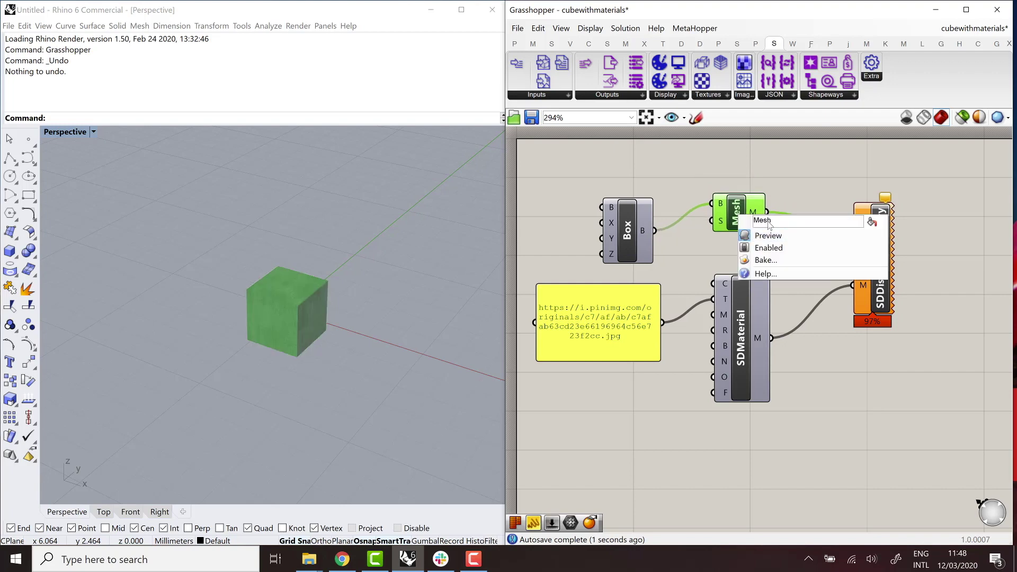
pyautogui.click(768, 235)
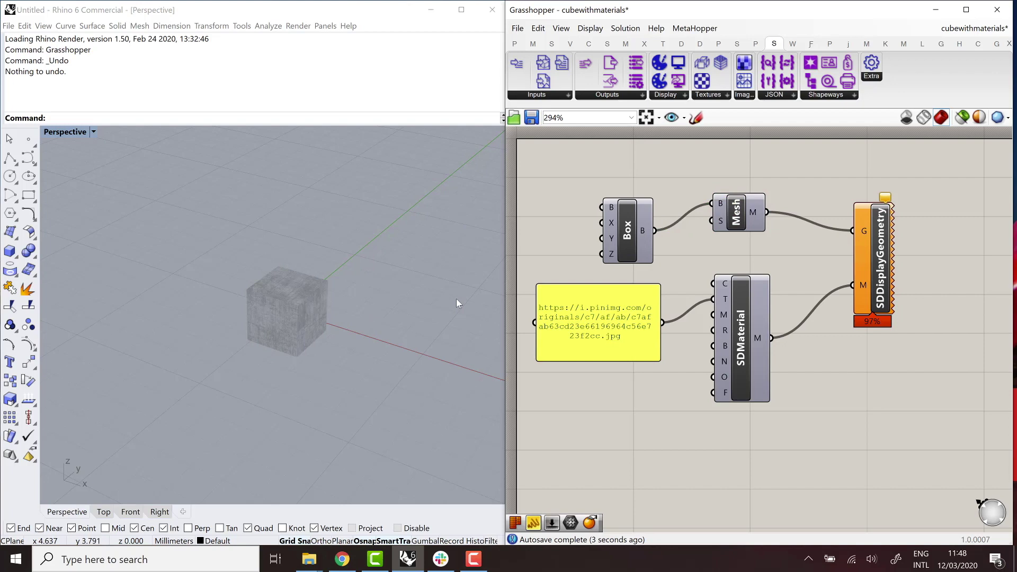
# - Nudge the URL panel and save the cubewithmaterials definition with File > Save Document
pyautogui.moveTo(888, 201)
pyautogui.moveTo(614, 326); pyautogui.dragTo(619, 323)
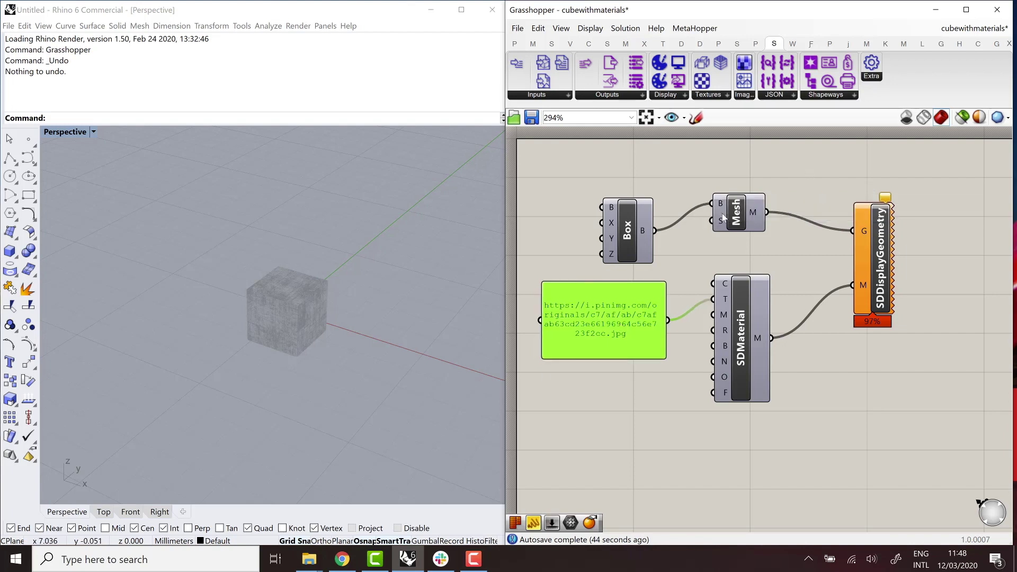
pyautogui.click(517, 28)
pyautogui.click(560, 86)
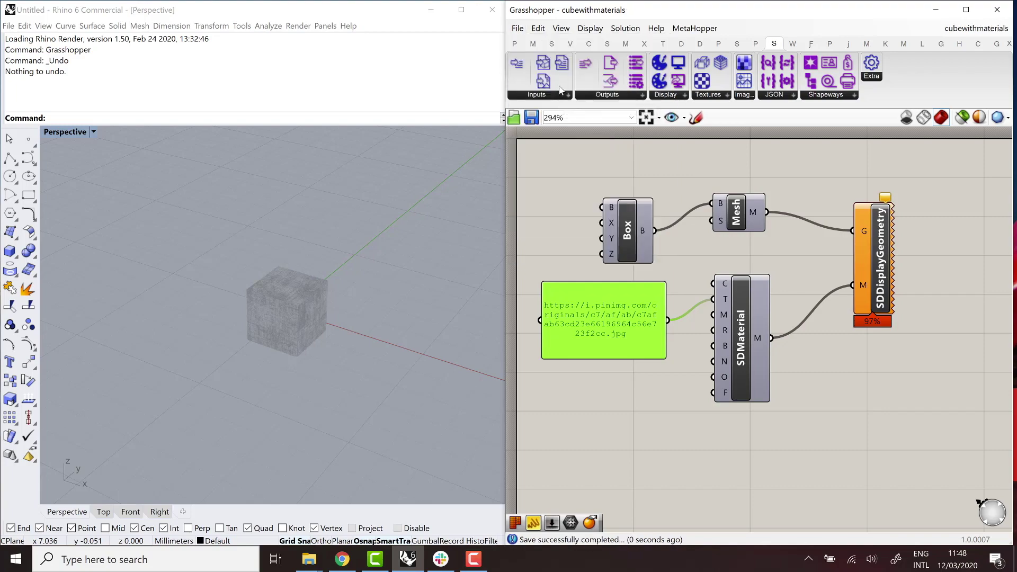
# - Upload cubewithmaterials.ghx on ShapeDiver's upload page
pyautogui.click(343, 559)
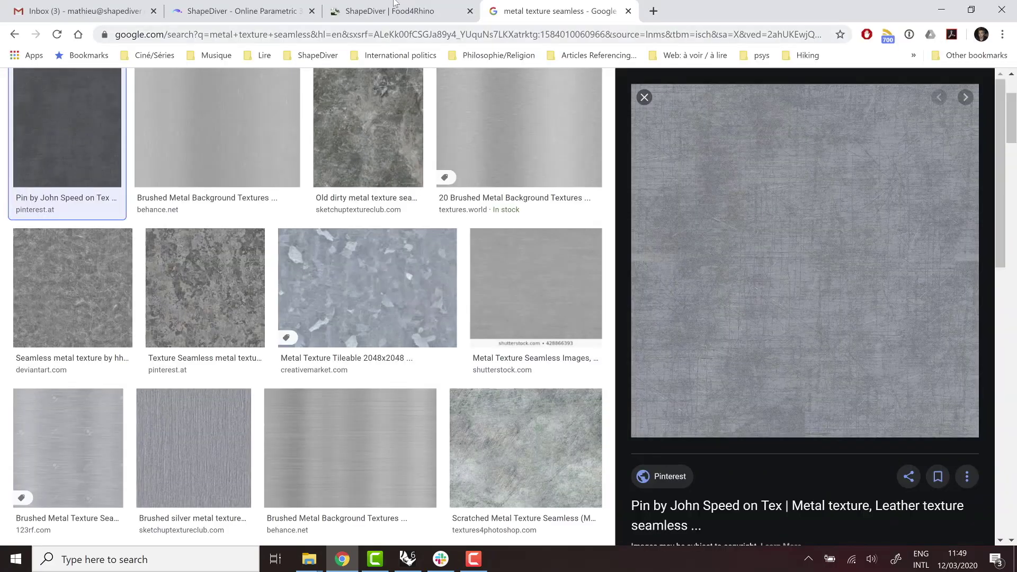
pyautogui.click(241, 11)
pyautogui.click(389, 10)
pyautogui.click(241, 11)
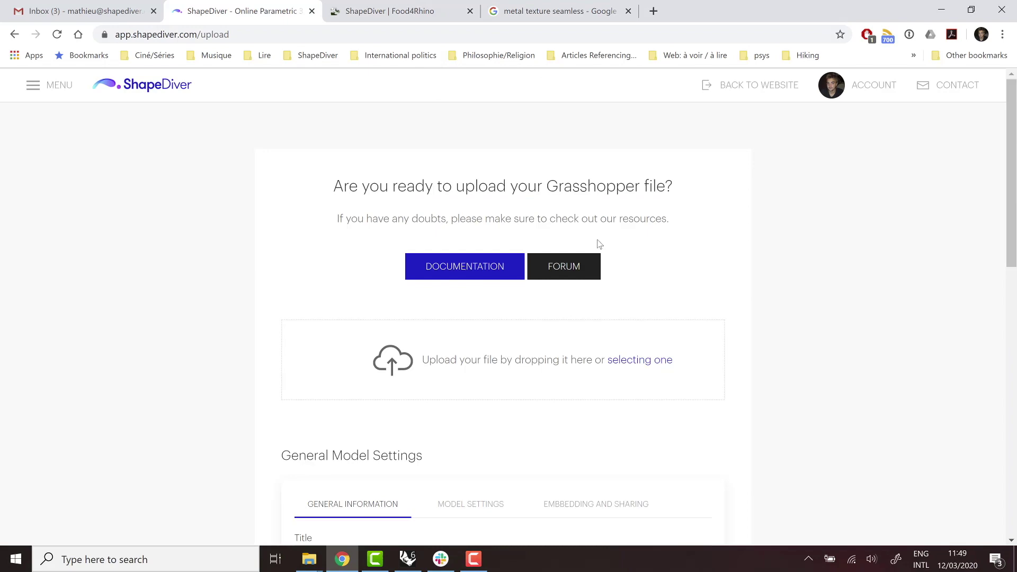
pyautogui.click(624, 361)
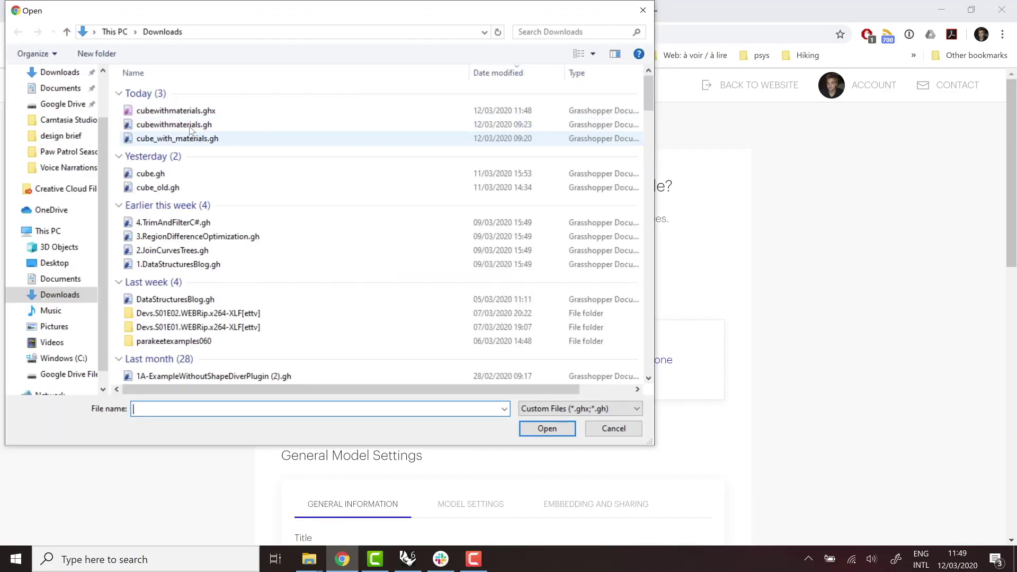
pyautogui.doubleClick(174, 110)
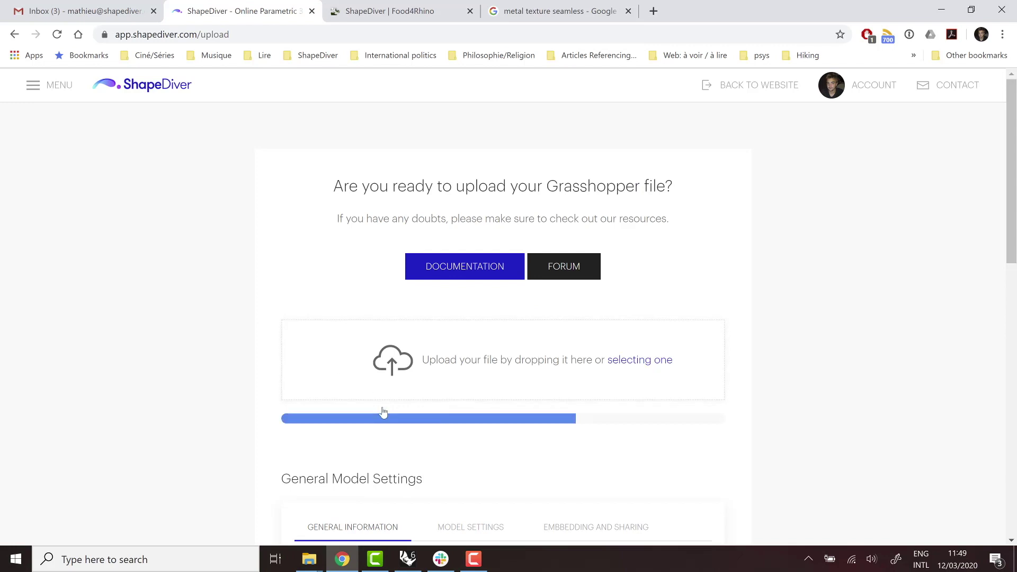
# - Title the model 'Cube with texture' and continue past general information
pyautogui.scroll(-2, 384, 413)
pyautogui.click(375, 410)
pyautogui.write('Cu')
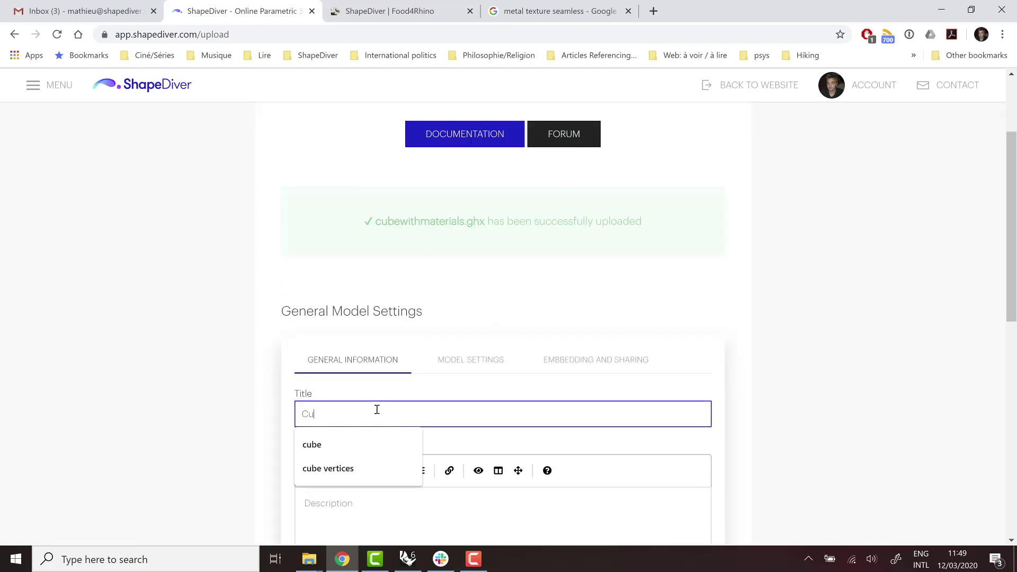
pyautogui.write('be with texture')
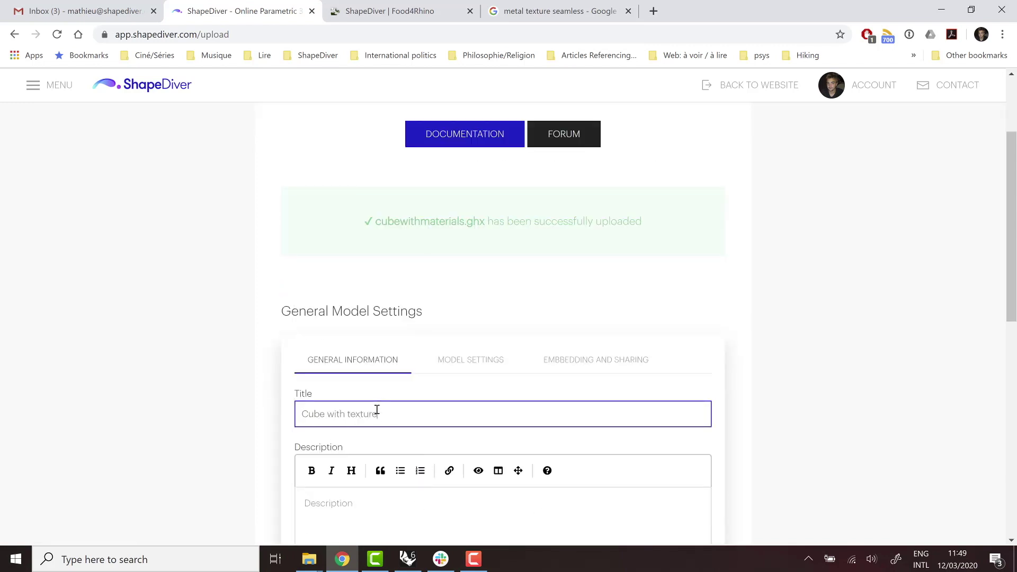
pyautogui.scroll(-8, 671, 464)
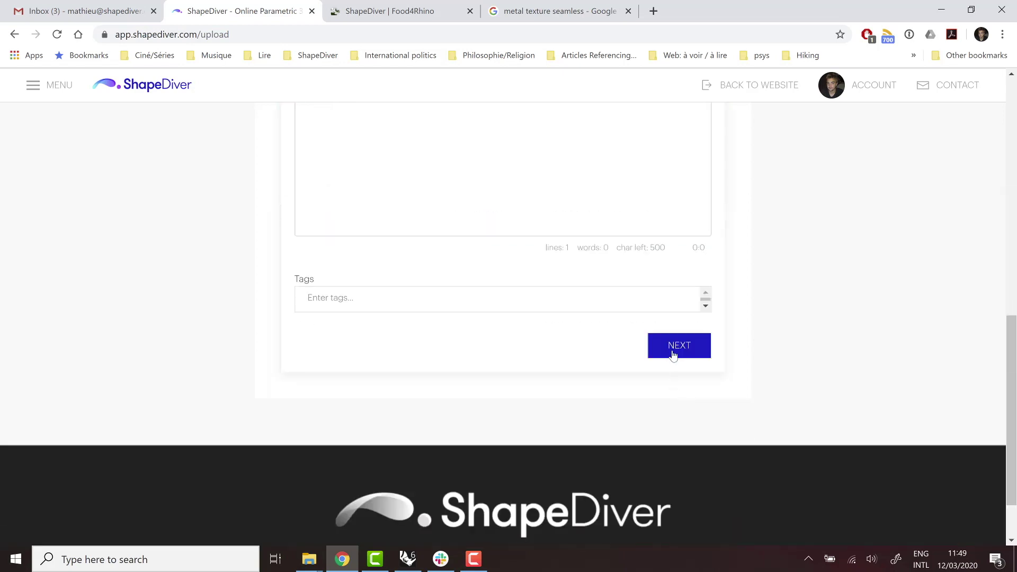
pyautogui.click(672, 354)
# - Continue to the privacy step, then orbit the loaded textured cube in ShapeDiver's viewer
pyautogui.click(668, 274)
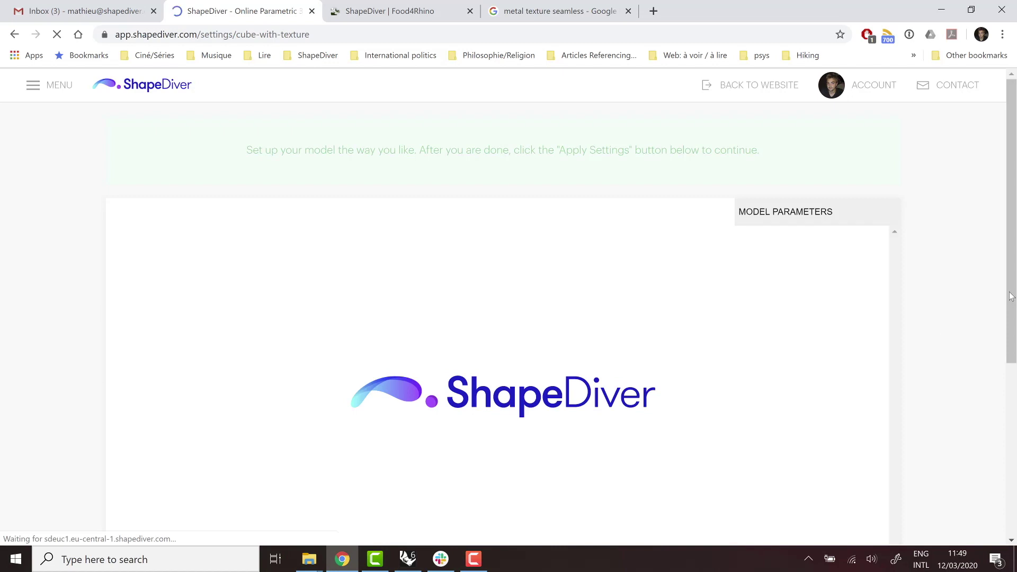
pyautogui.scroll(-1, 990, 302)
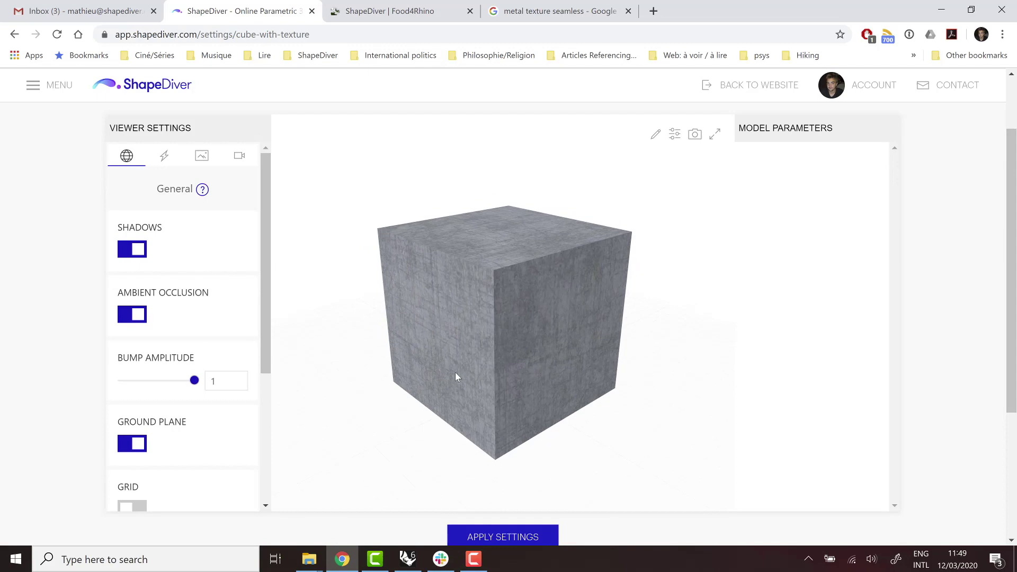
pyautogui.moveTo(456, 373); pyautogui.dragTo(563, 338)
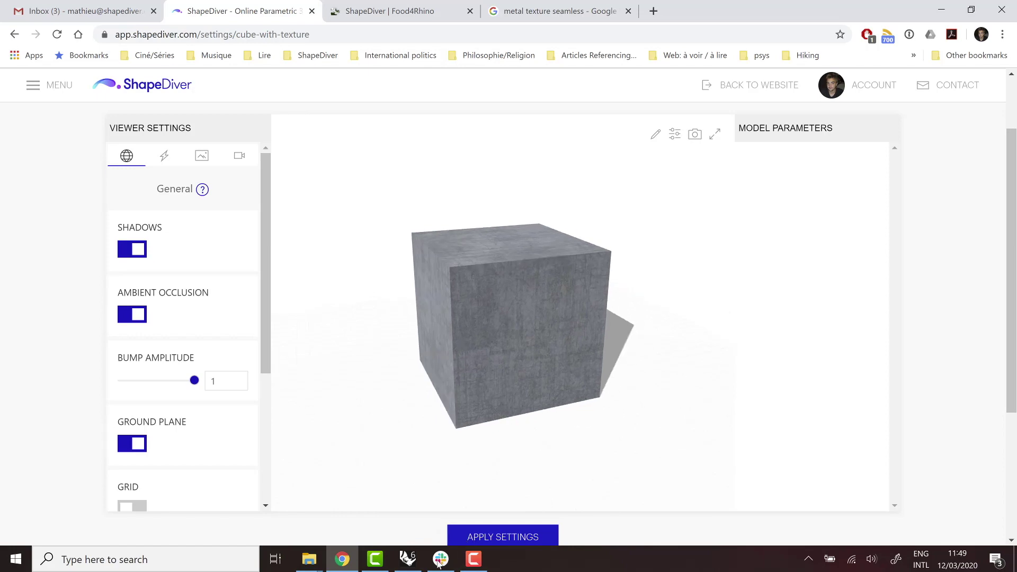
# - Back in Grasshopper, shrink the URL panel's height
pyautogui.click(408, 559)
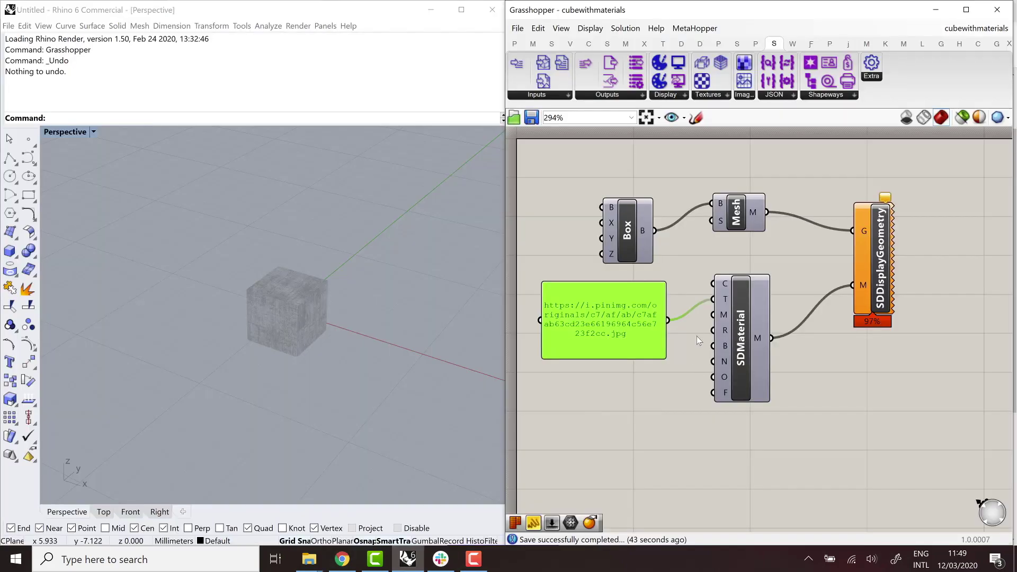
pyautogui.moveTo(724, 318)
pyautogui.moveTo(610, 358); pyautogui.dragTo(615, 298)
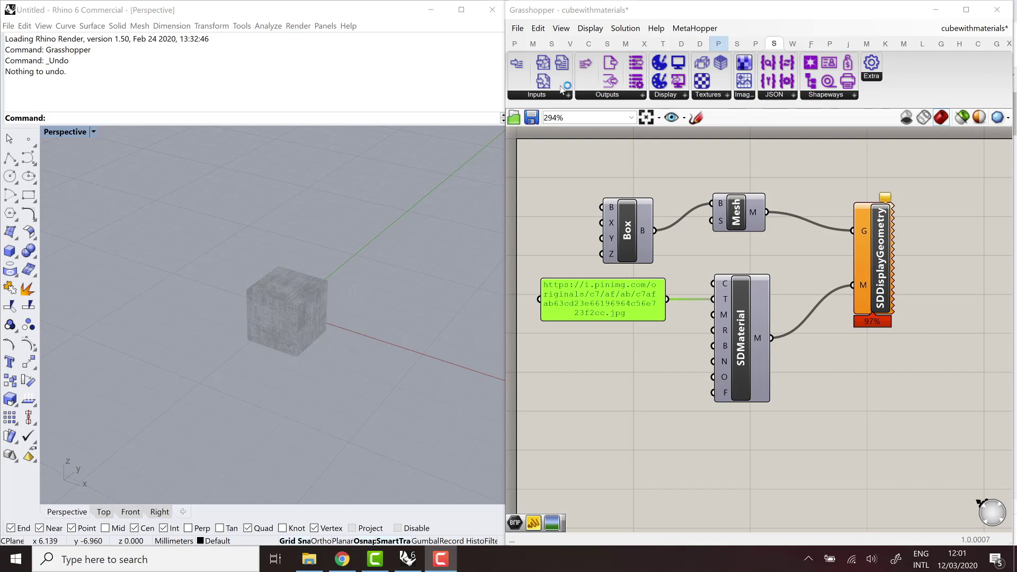
# - Add a Bitmap parameter from Params > Primitive and cancel its Set one GrasshopperBitmap picker
pyautogui.click(519, 43)
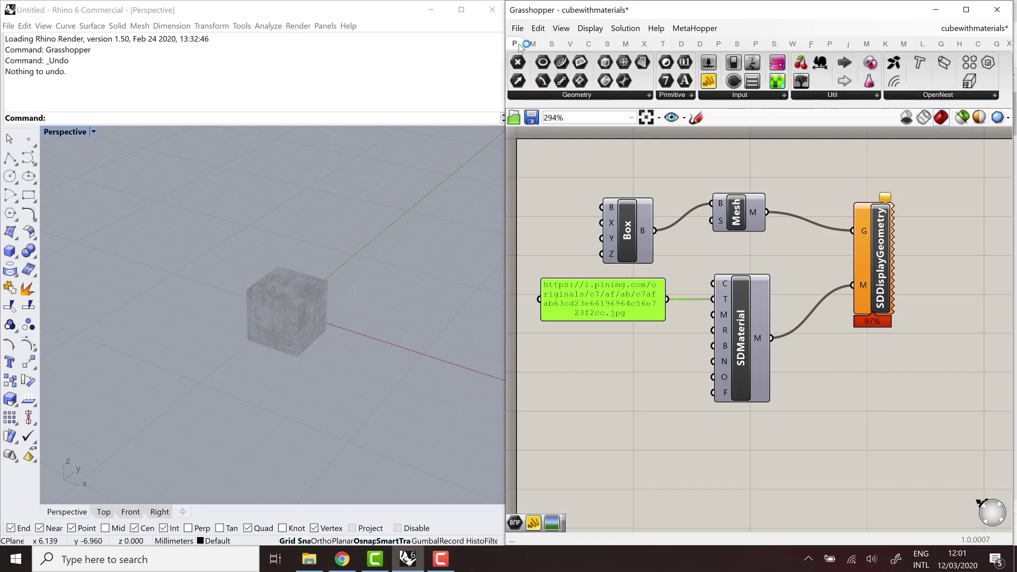
pyautogui.click(674, 96)
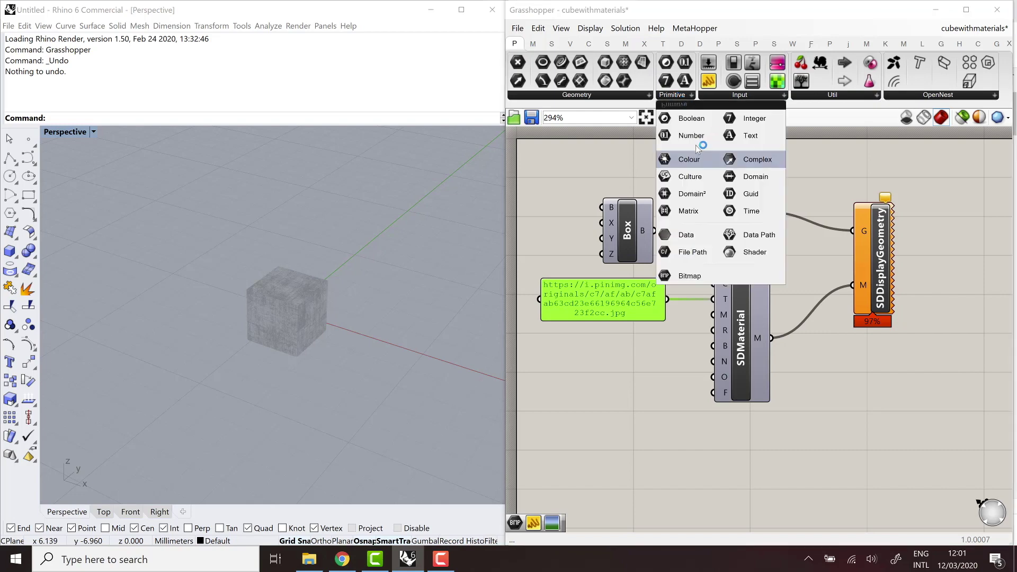
pyautogui.click(682, 276)
pyautogui.click(615, 360)
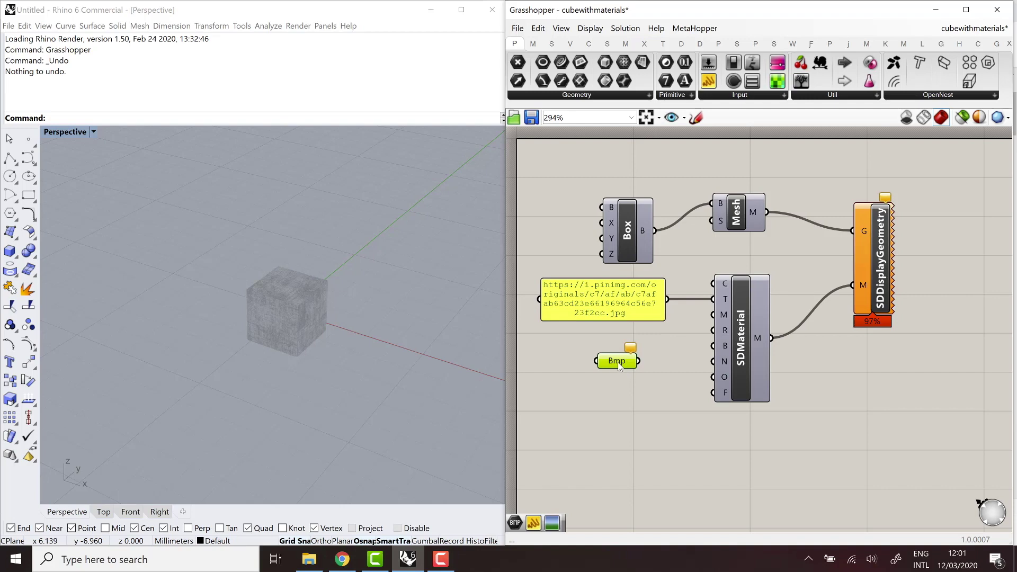
pyautogui.rightClick(619, 365)
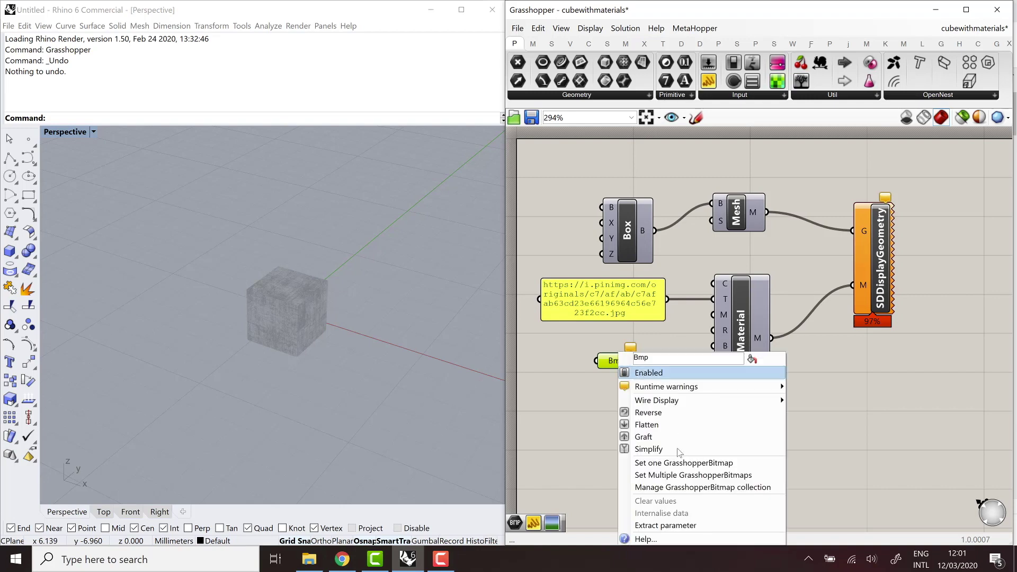
pyautogui.click(712, 467)
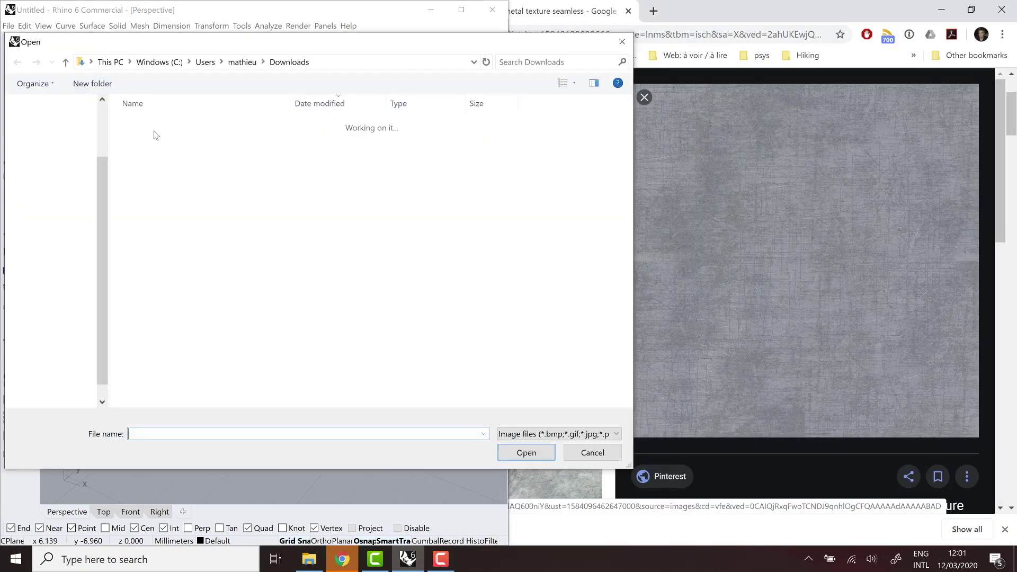
pyautogui.click(592, 452)
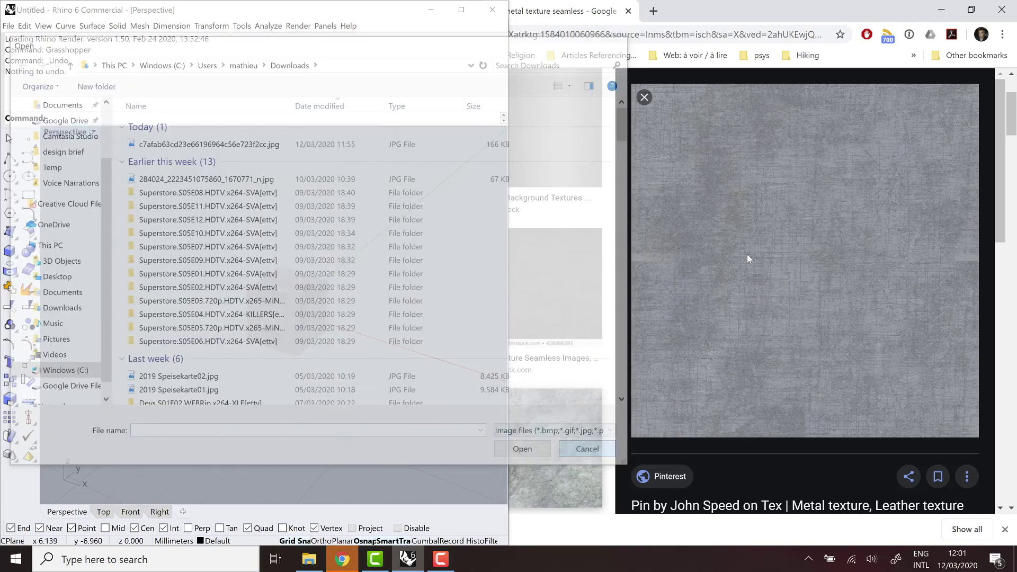
# - Save the seamless metal texture image from Google Images into Downloads
pyautogui.rightClick(751, 246)
pyautogui.click(803, 334)
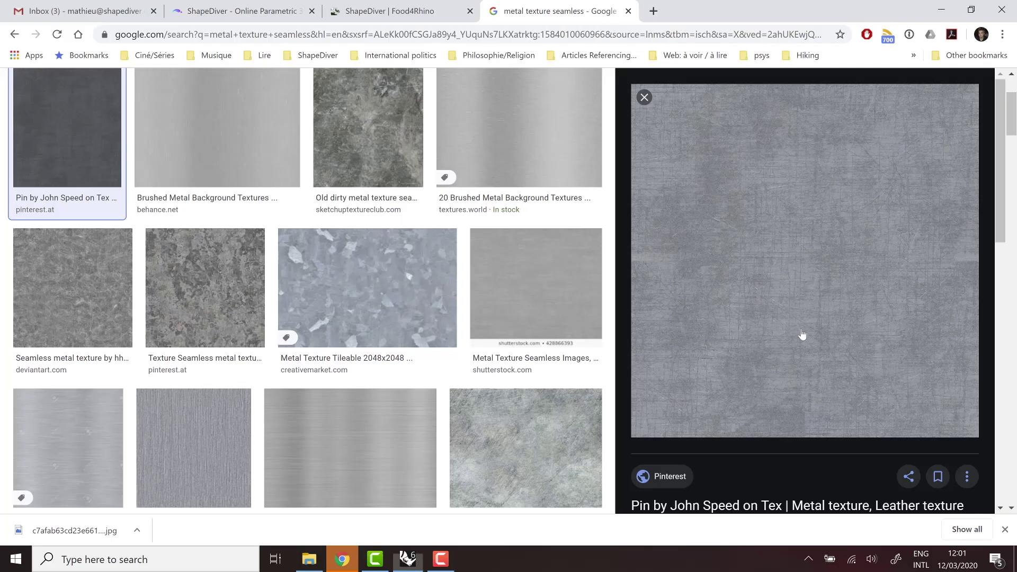
pyautogui.rightClick(801, 304)
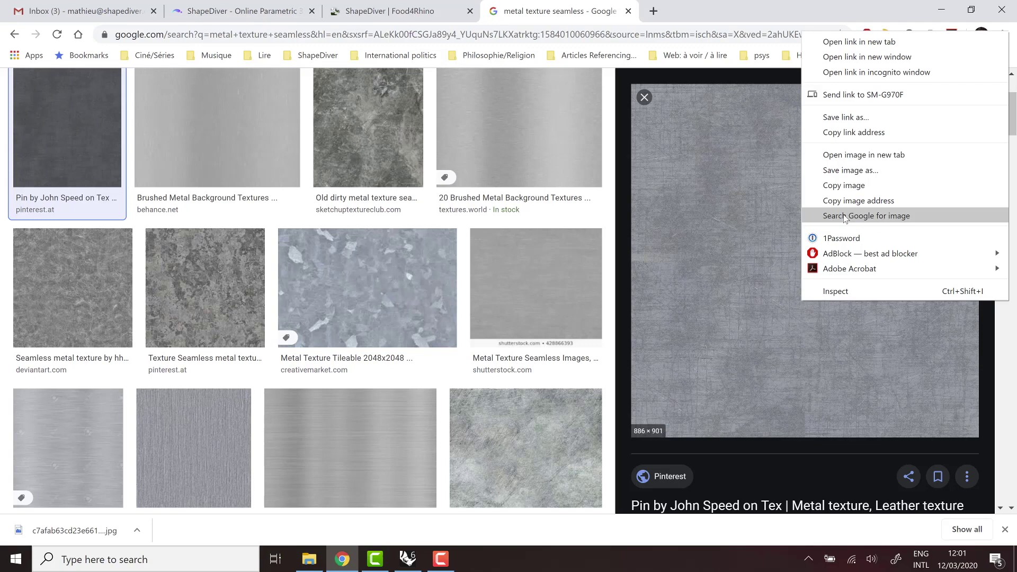
pyautogui.click(850, 170)
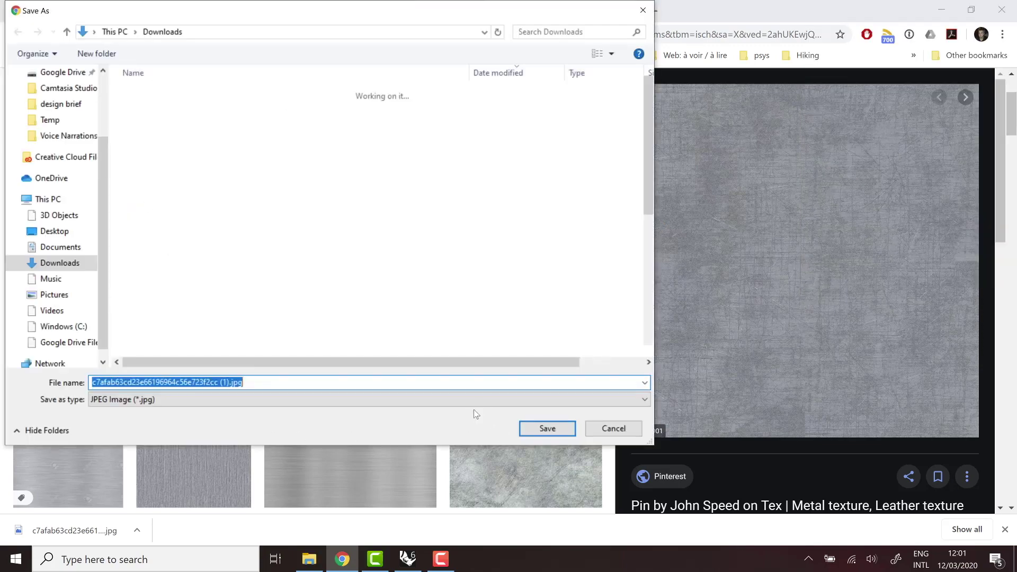
pyautogui.press('Return')
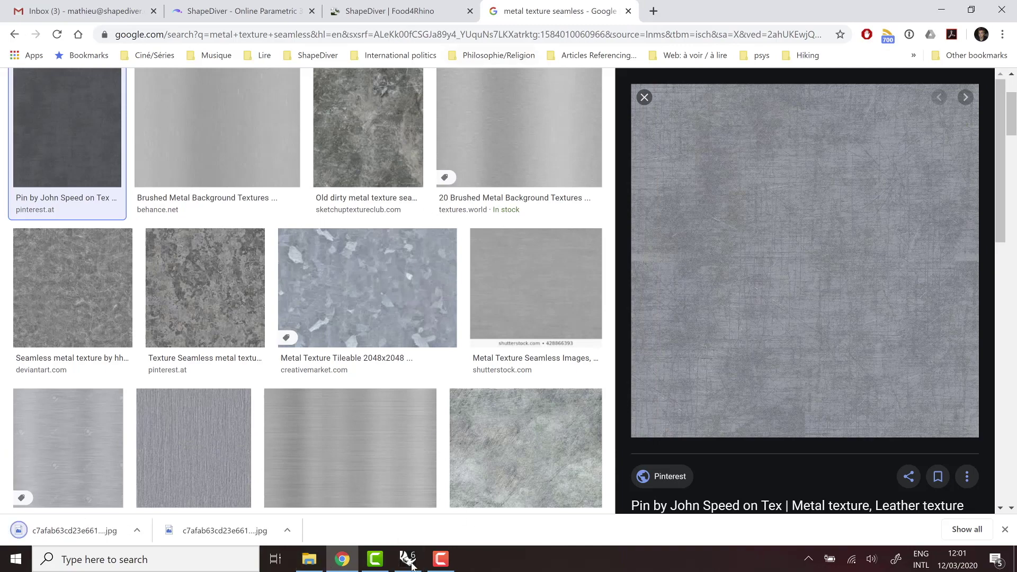
pyautogui.click(411, 562)
# - Load the downloaded texture jpg into the Bmp parameter via Set one GrasshopperBitmap
pyautogui.rightClick(611, 355)
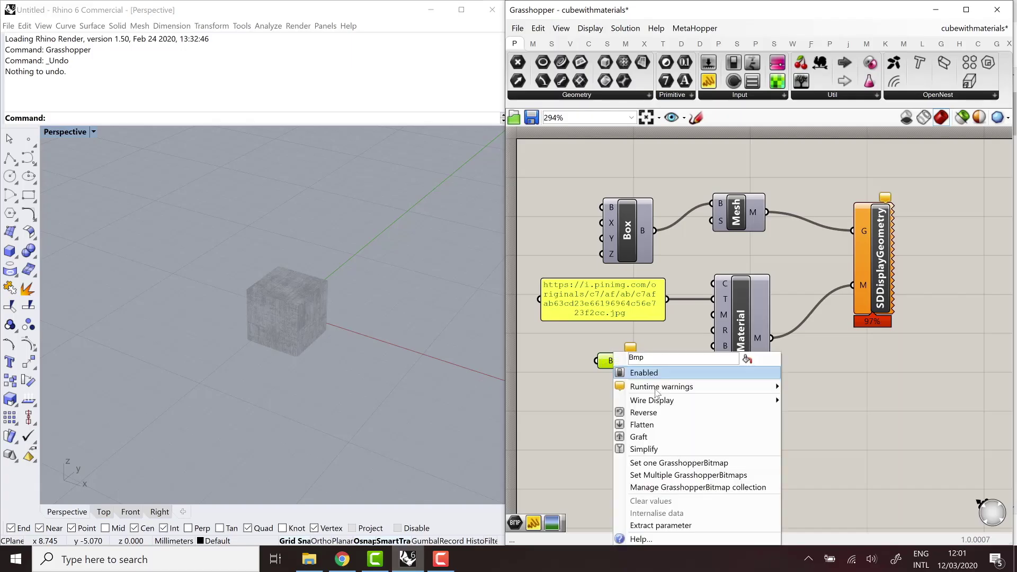
pyautogui.click(676, 463)
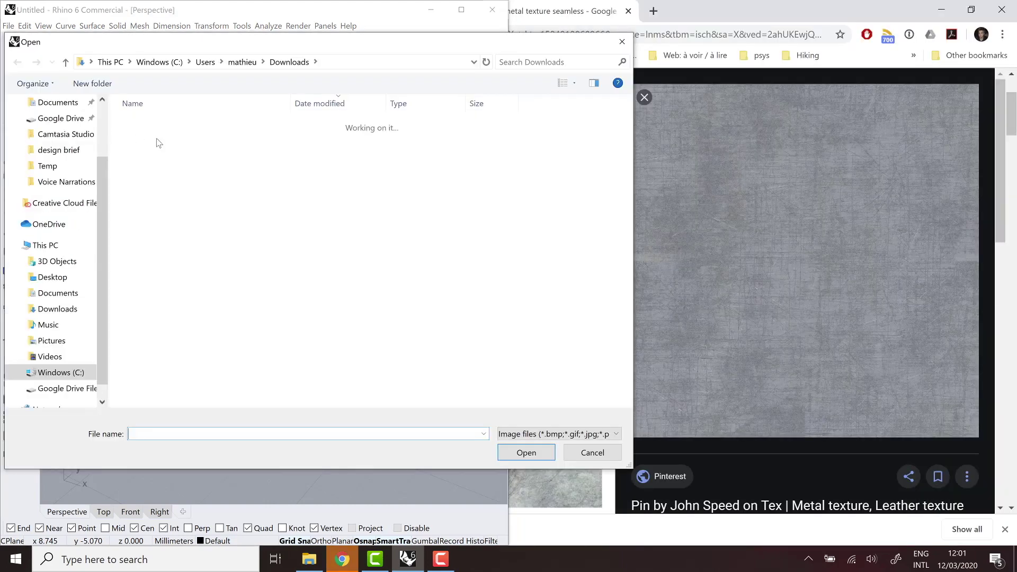
pyautogui.doubleClick(159, 139)
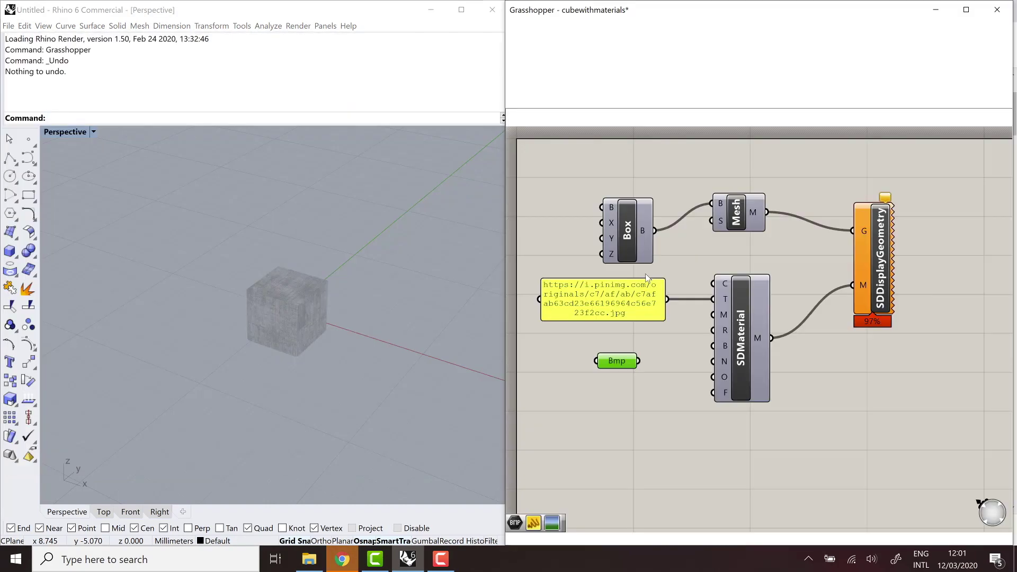
pyautogui.moveTo(625, 366)
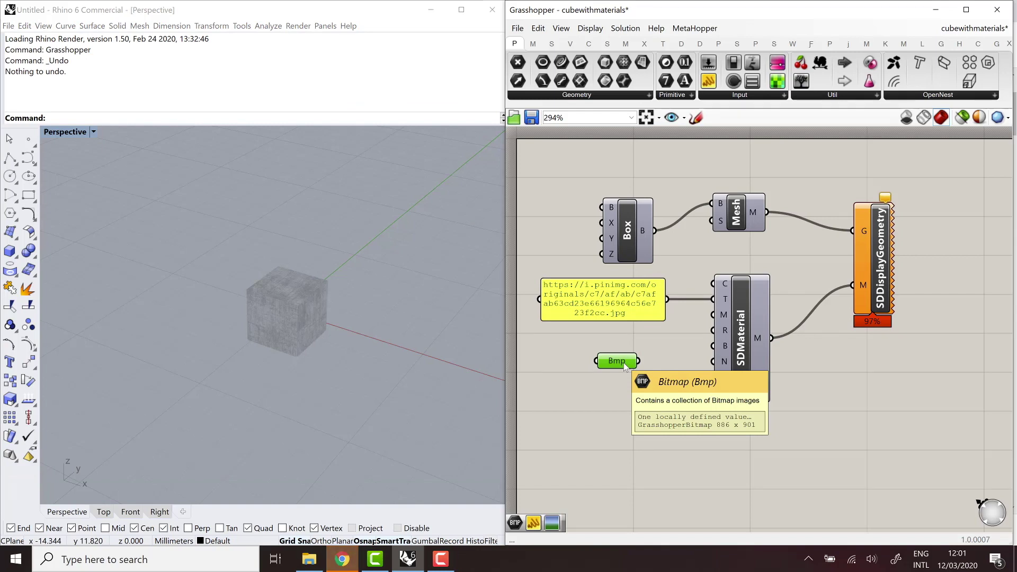
pyautogui.rightClick(625, 366)
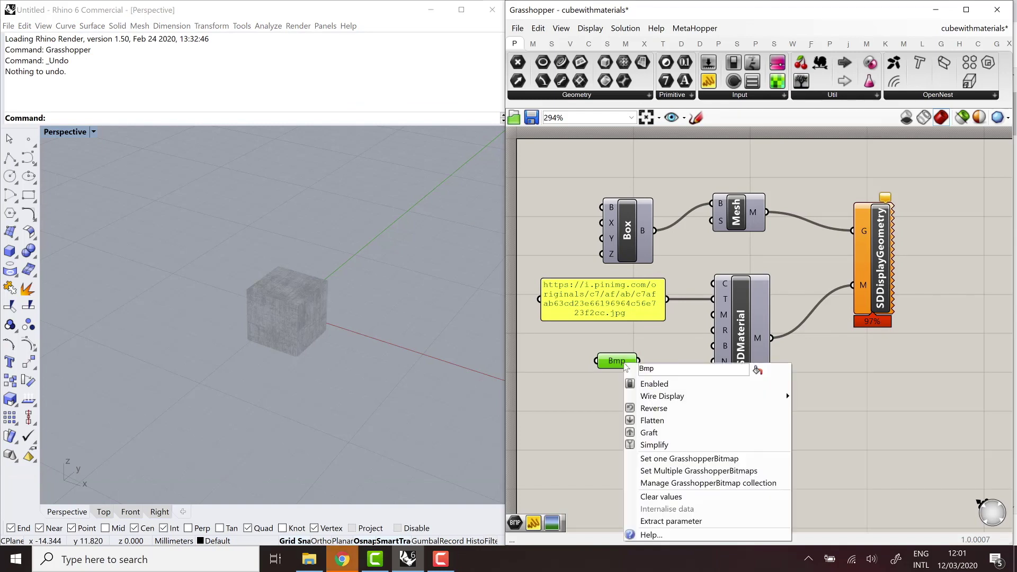
pyautogui.click(587, 394)
# - Delete the URL panel and wire Bmp into SDMaterial's T input instead
pyautogui.click(633, 316)
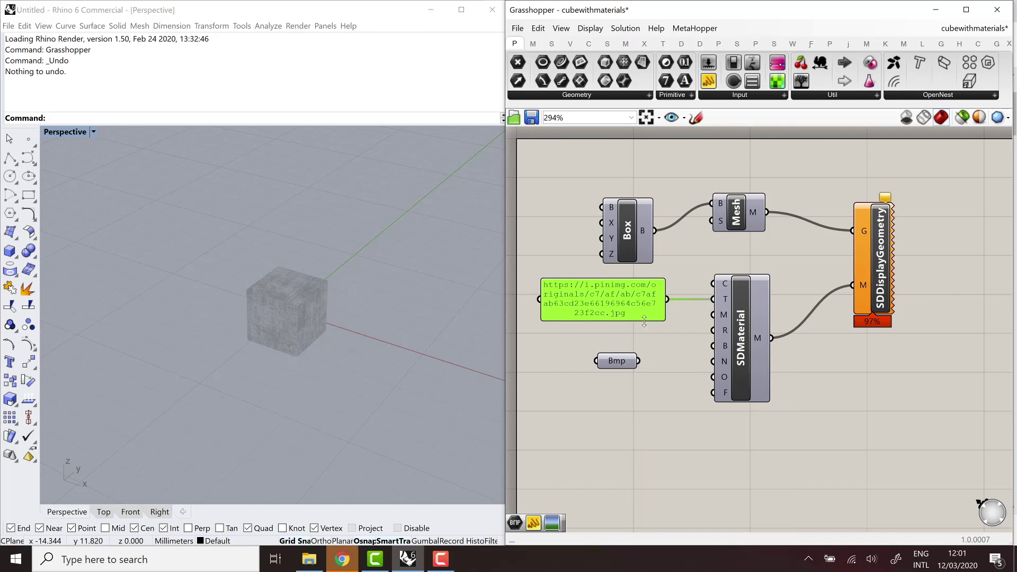
pyautogui.press('Delete')
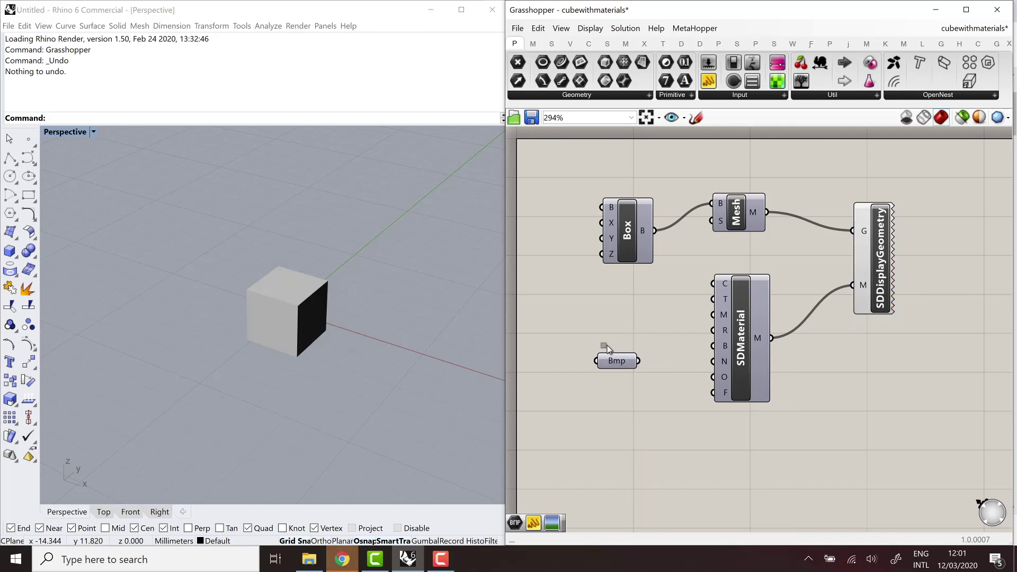
pyautogui.click(619, 358)
pyautogui.moveTo(620, 356)
pyautogui.mouseDown()
pyautogui.moveTo(608, 324)
pyautogui.moveTo(712, 299)
pyautogui.mouseUp()
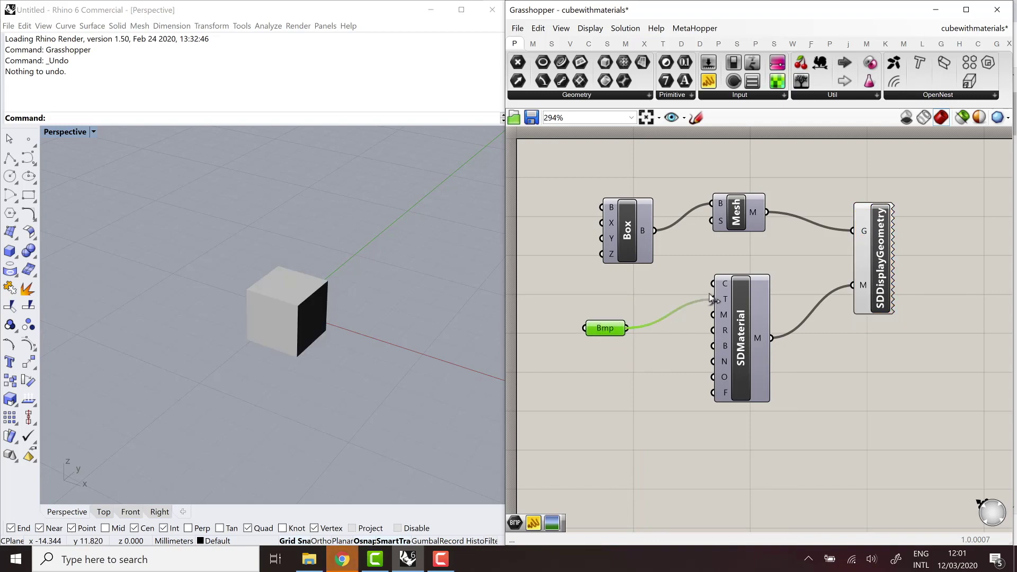
pyautogui.moveTo(605, 332); pyautogui.dragTo(611, 303)
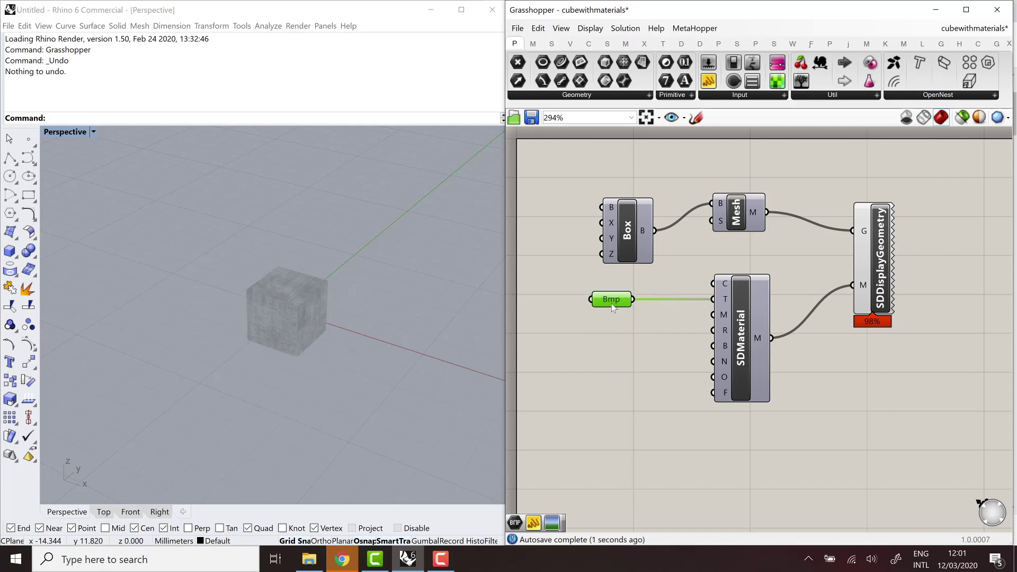
pyautogui.click(630, 344)
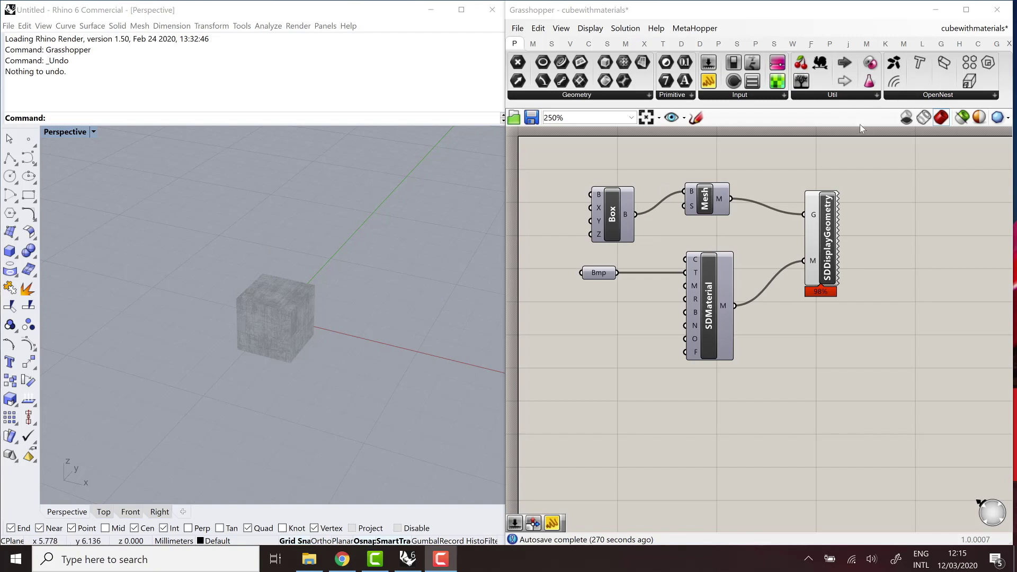
# - Browse the Texture Mapping components and neighbouring tabs, ending on the ShapeDiver tab
pyautogui.click(959, 45)
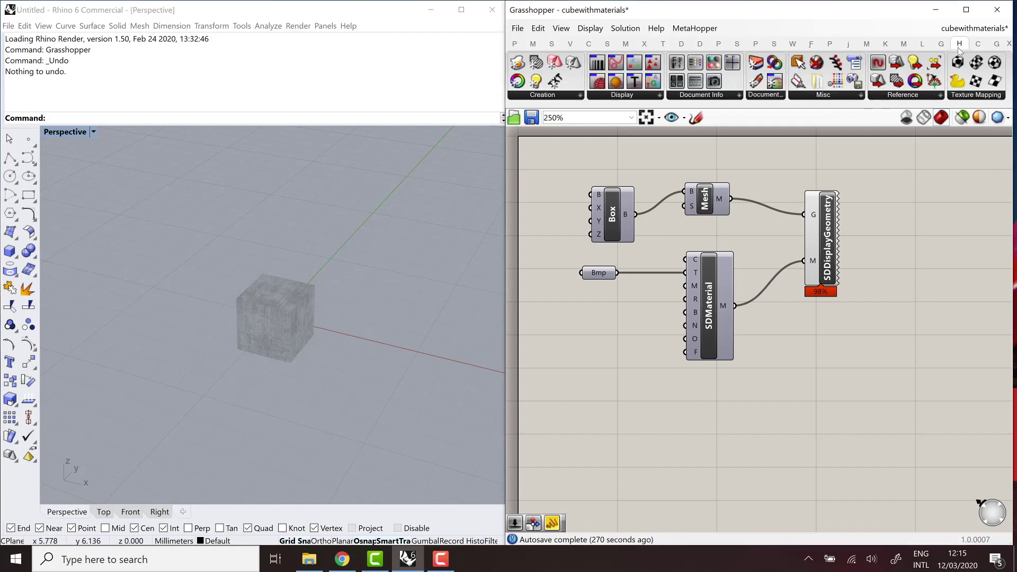
pyautogui.click(970, 96)
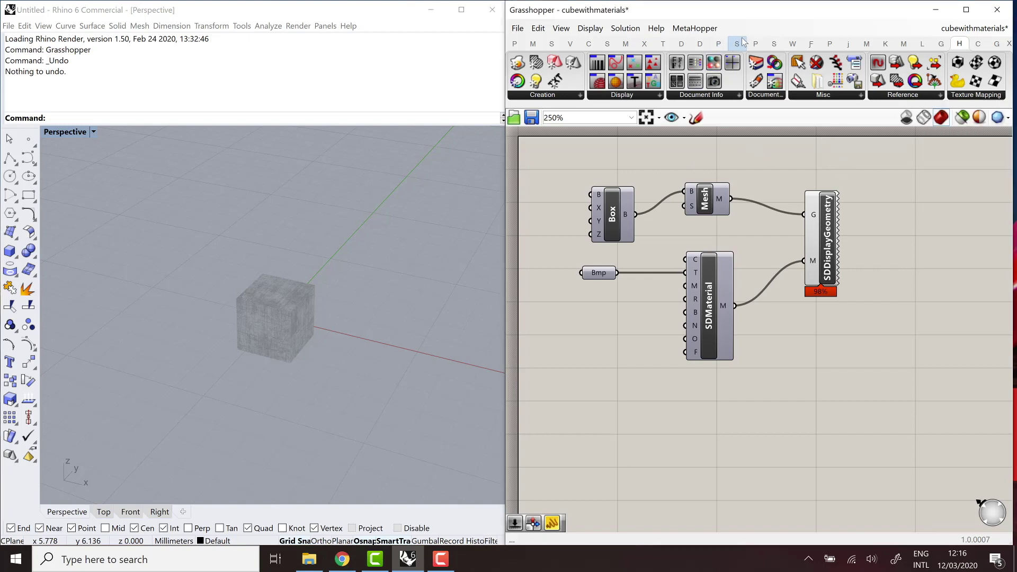
pyautogui.click(682, 45)
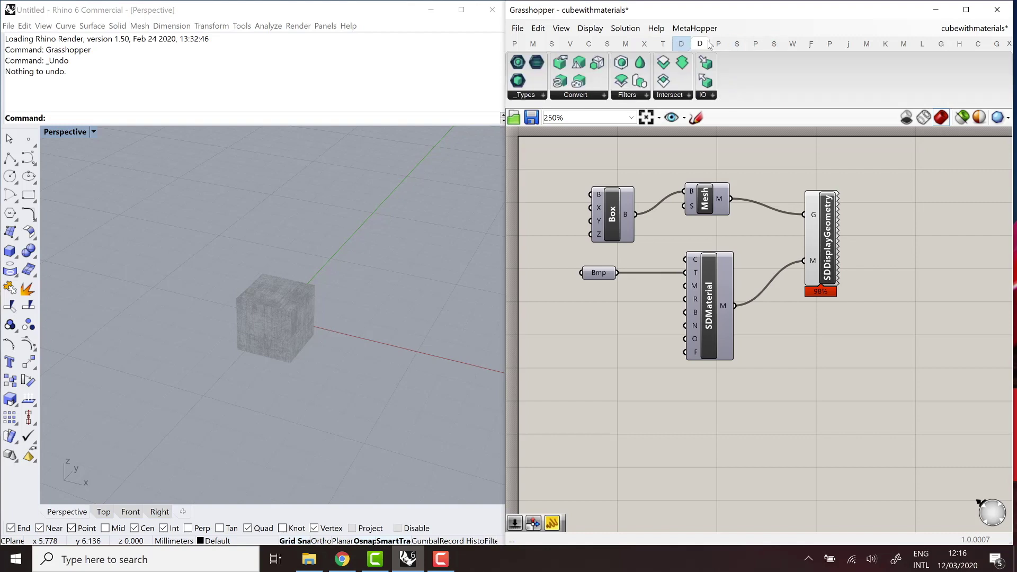
pyautogui.click(739, 45)
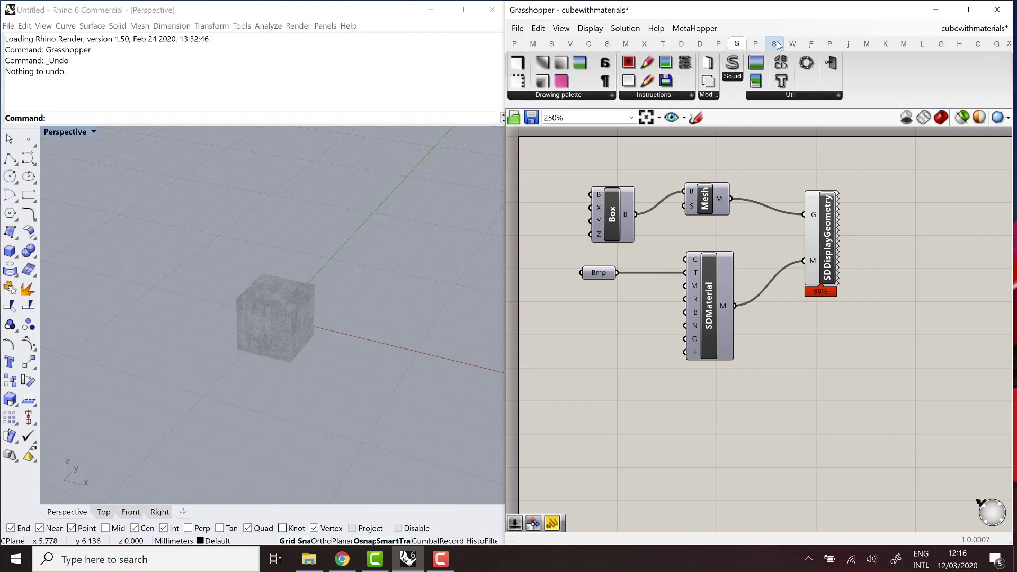
pyautogui.click(774, 43)
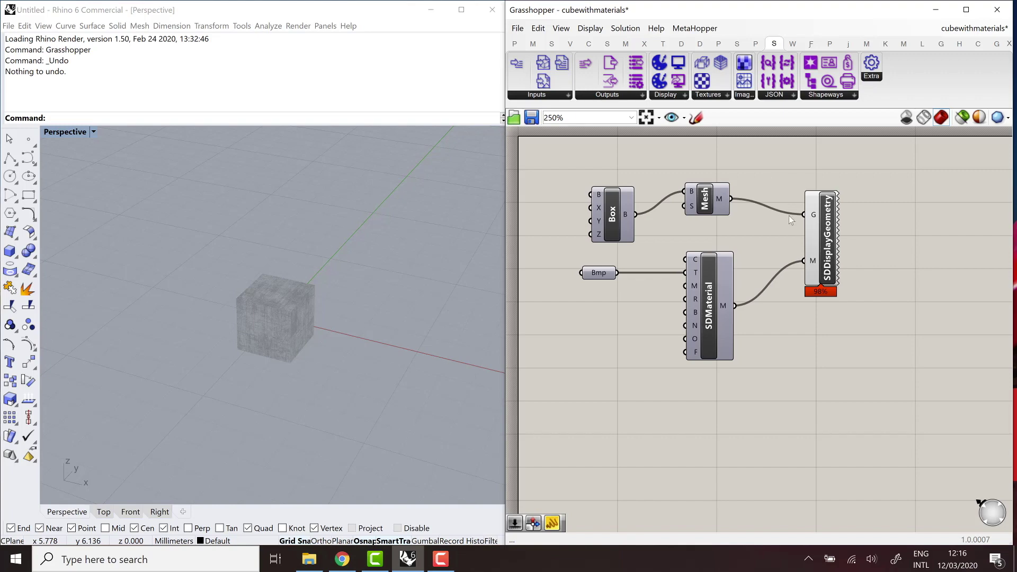
# - Move SDDisplayGeometry right and place an SDTextureTransform from ShapeDiver's Textures group
pyautogui.moveTo(830, 253); pyautogui.dragTo(961, 262)
pyautogui.click(822, 243)
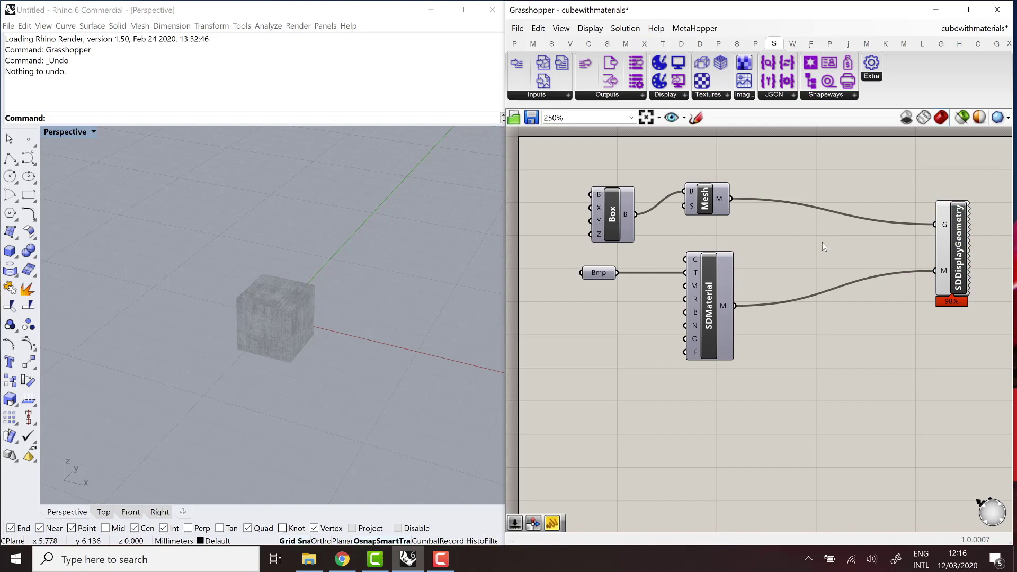
pyautogui.click(713, 95)
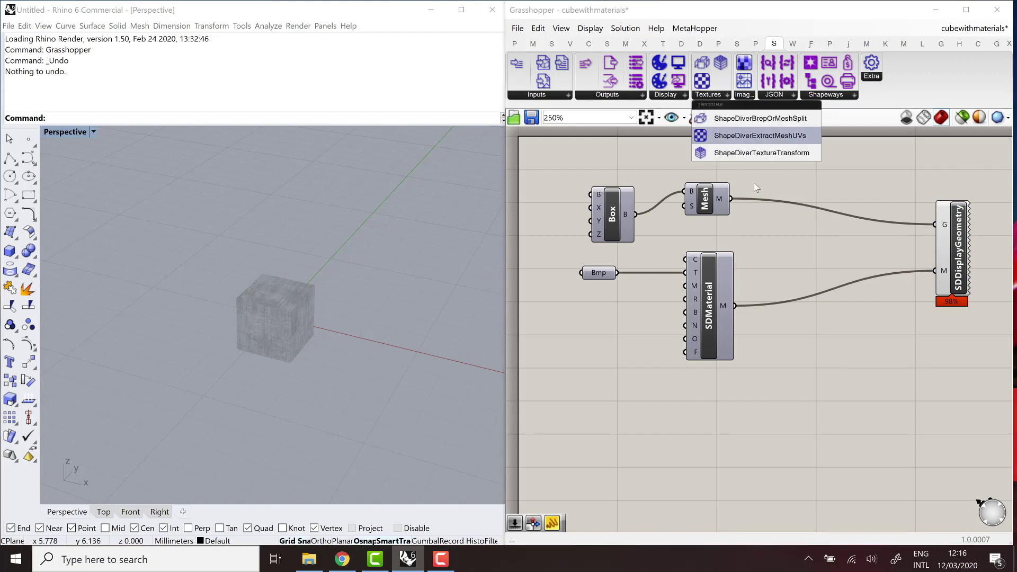
pyautogui.moveTo(768, 154); pyautogui.dragTo(810, 175)
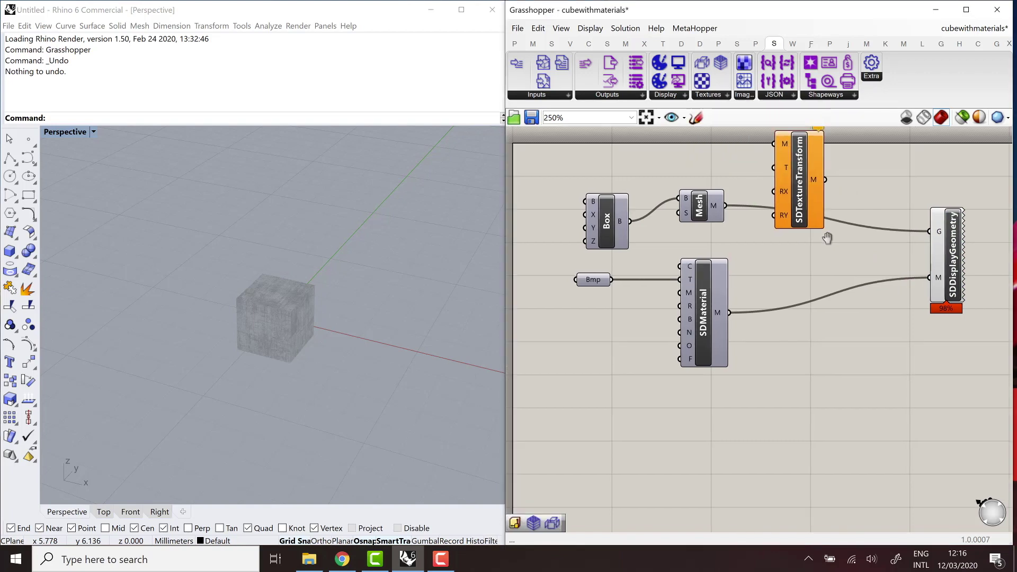
# - Wire Mesh through SDTextureTransform into SDDisplayGeometry's G input and turn off its preview
pyautogui.click(797, 229)
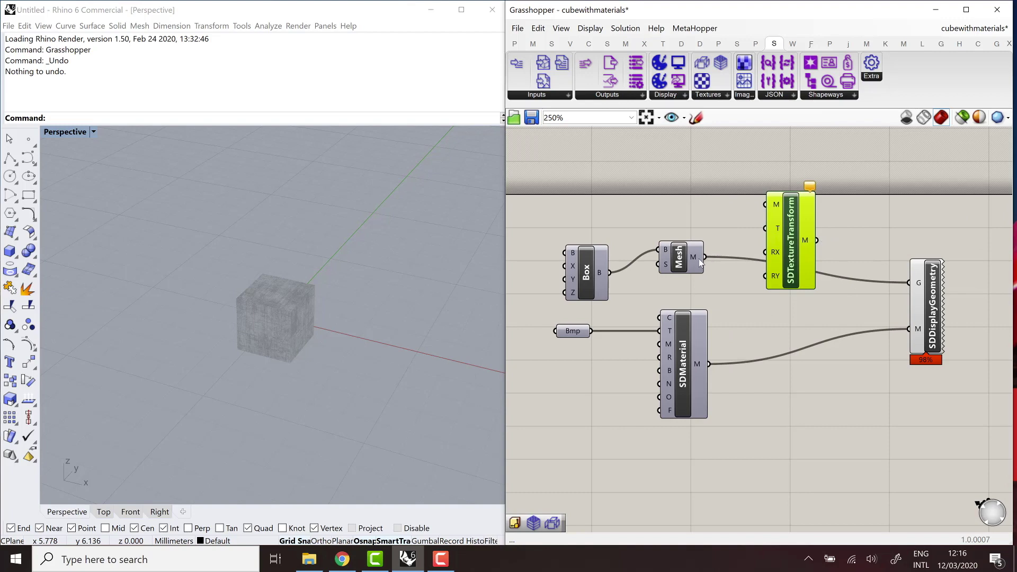
pyautogui.moveTo(705, 257); pyautogui.dragTo(765, 205)
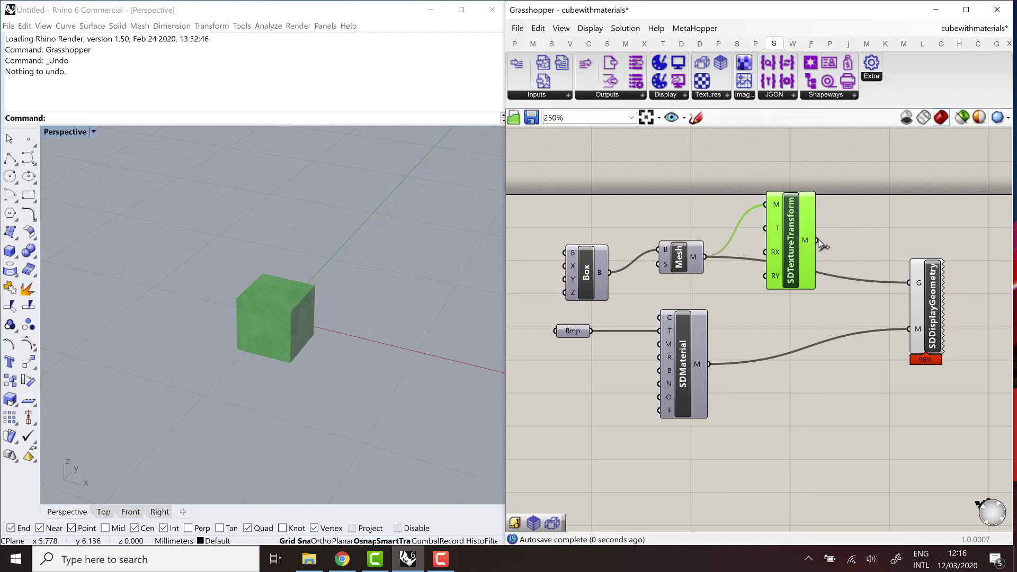
pyautogui.moveTo(818, 241); pyautogui.dragTo(908, 282)
pyautogui.moveTo(792, 237); pyautogui.dragTo(829, 229)
pyautogui.rightClick(813, 236)
pyautogui.click(848, 252)
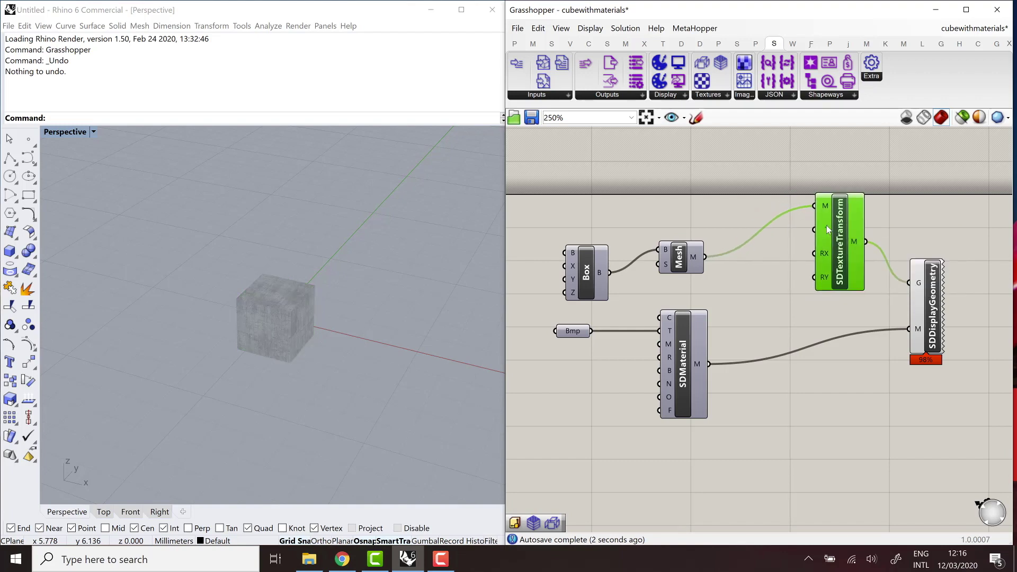
# - Add a Scale NU component and move Bmp and SDMaterial down to make room for it
pyautogui.doubleClick(784, 289)
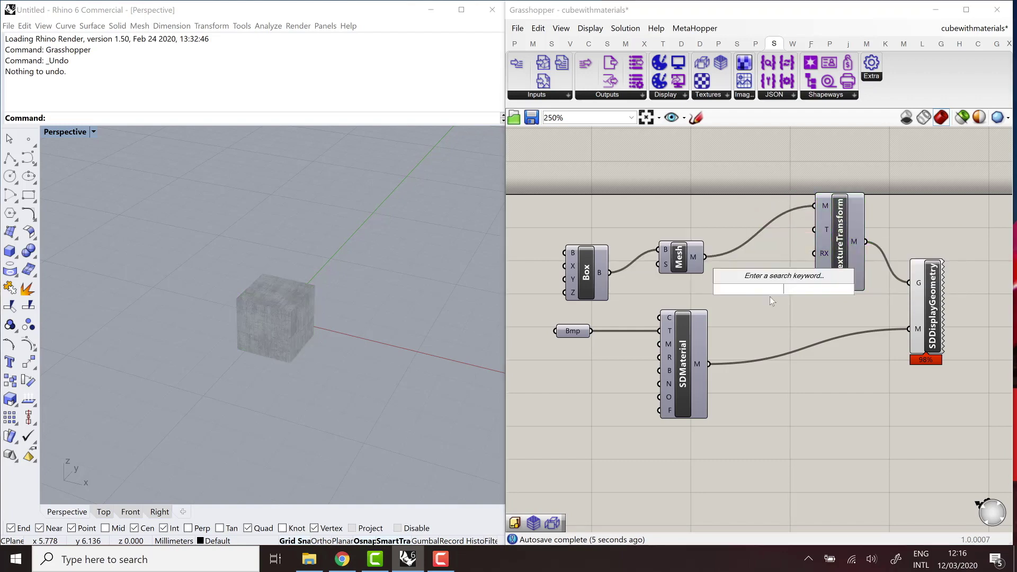
pyautogui.write('scale')
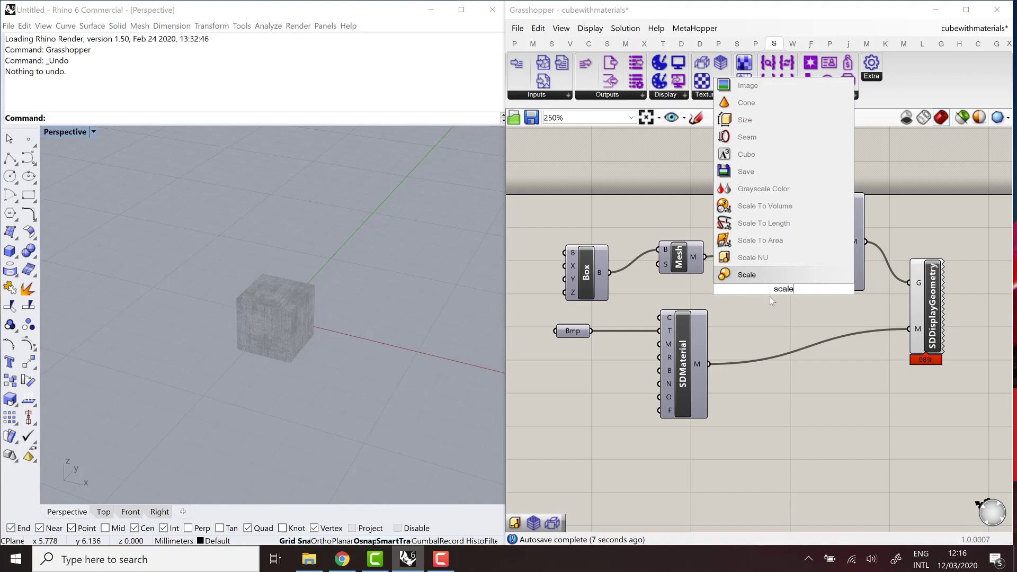
pyautogui.press('Down')
pyautogui.press('Return')
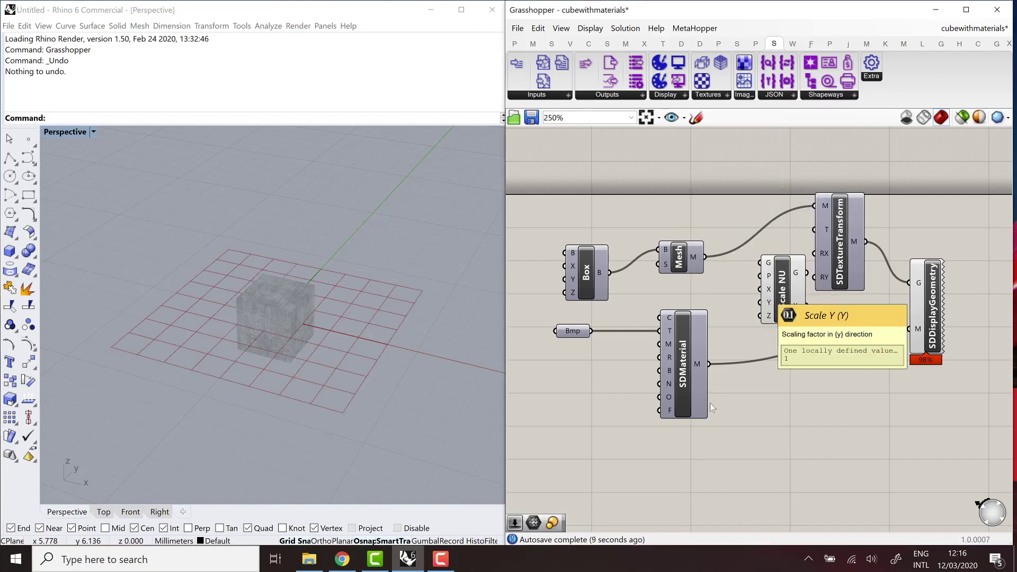
pyautogui.moveTo(720, 406); pyautogui.dragTo(572, 430)
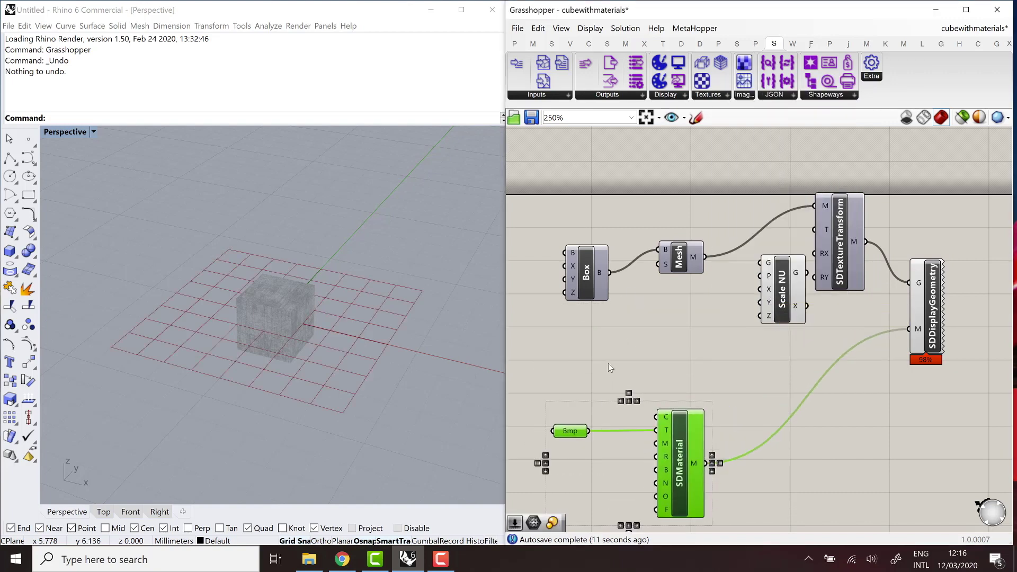
pyautogui.click(741, 371)
pyautogui.moveTo(793, 287); pyautogui.dragTo(756, 323)
pyautogui.click(718, 339)
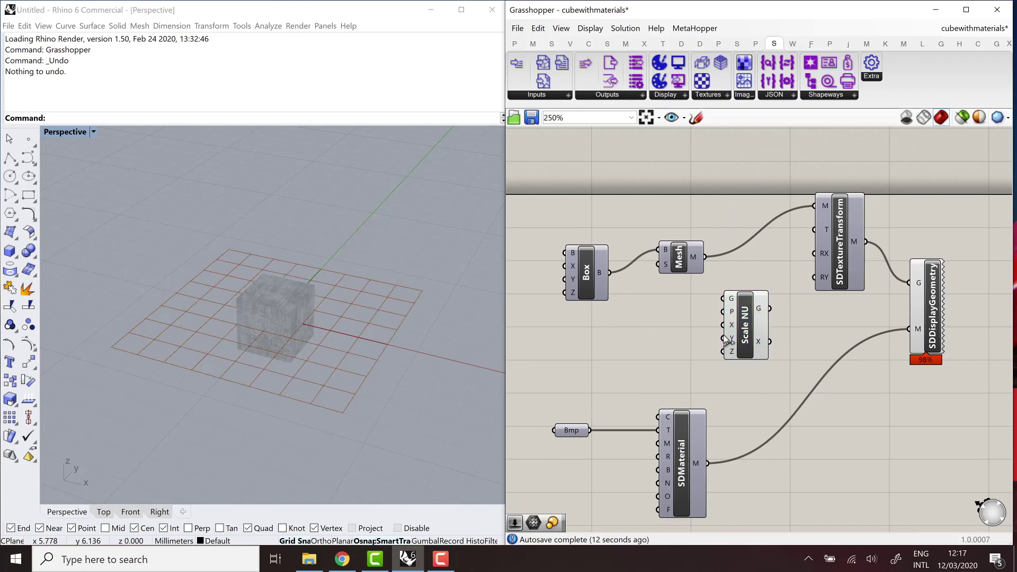
# - Add a Number Slider wired into Scale NU's X input
pyautogui.doubleClick(638, 338)
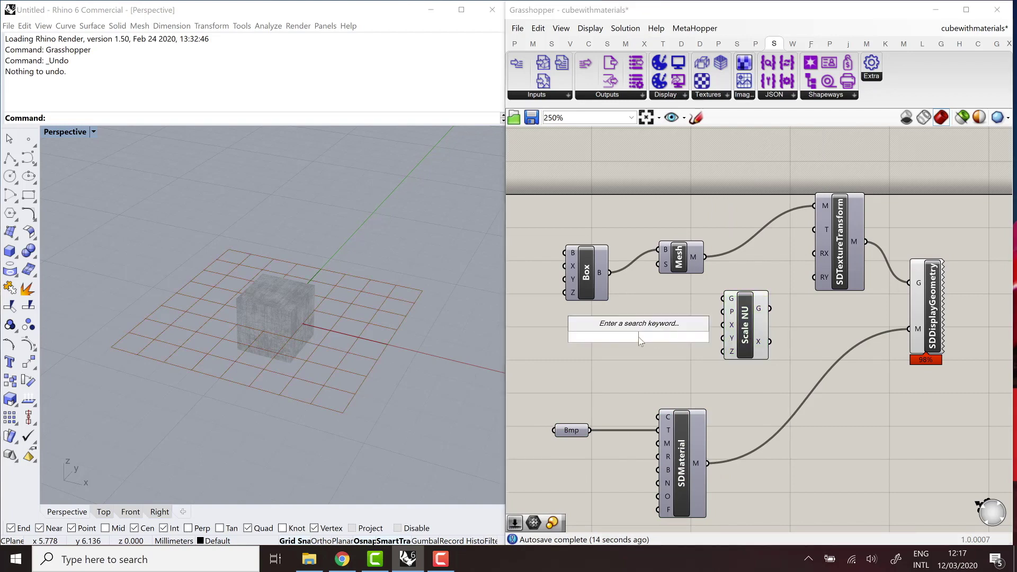
pyautogui.write('slider')
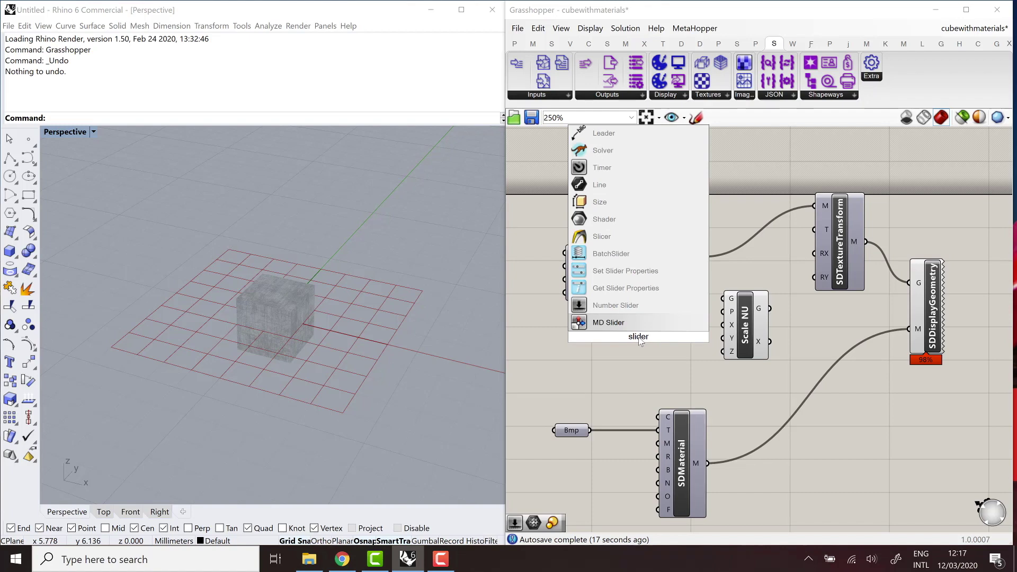
pyautogui.press('Up')
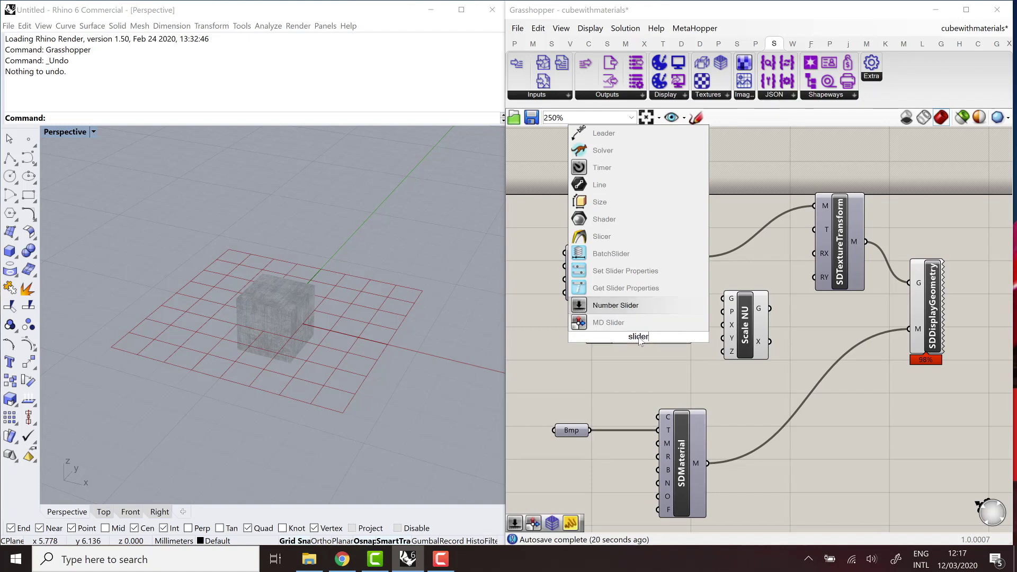
pyautogui.press('Return')
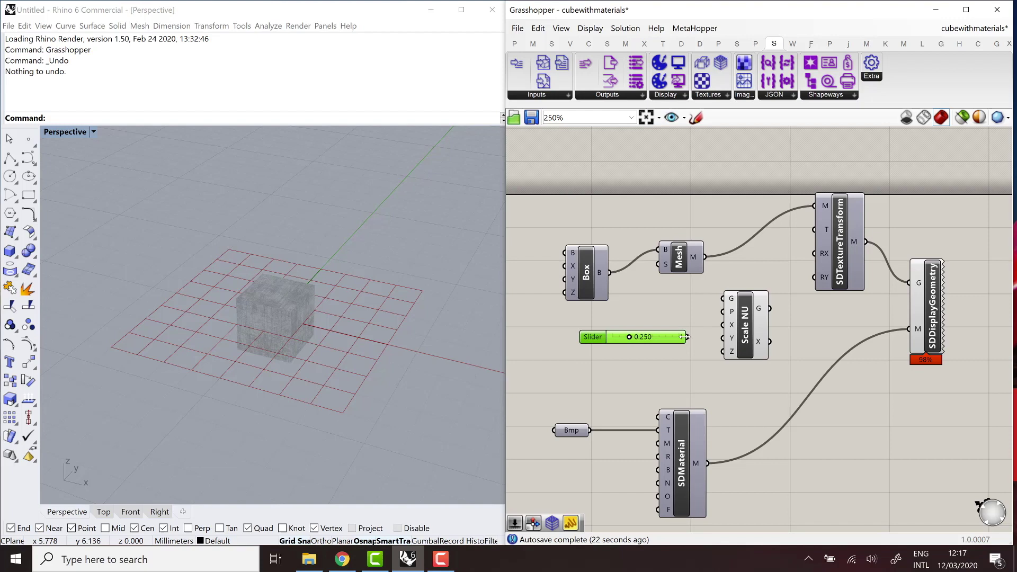
pyautogui.moveTo(687, 337); pyautogui.dragTo(724, 324)
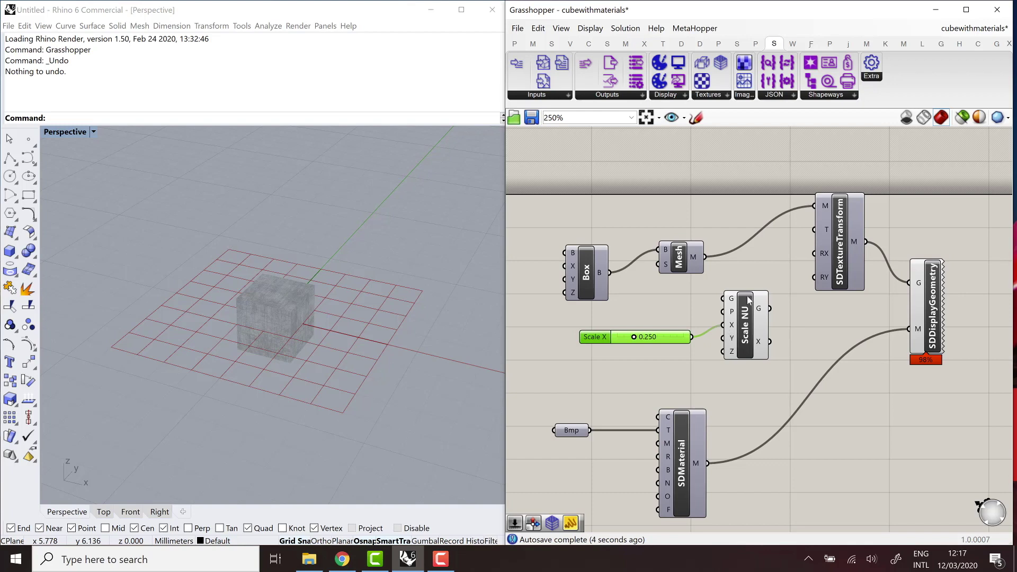
# - Feed Scale NU into SDTextureTransform's T input and set the Scale Y slider to 0.694
pyautogui.moveTo(787, 301); pyautogui.dragTo(827, 231)
pyautogui.scroll(3, 277, 320)
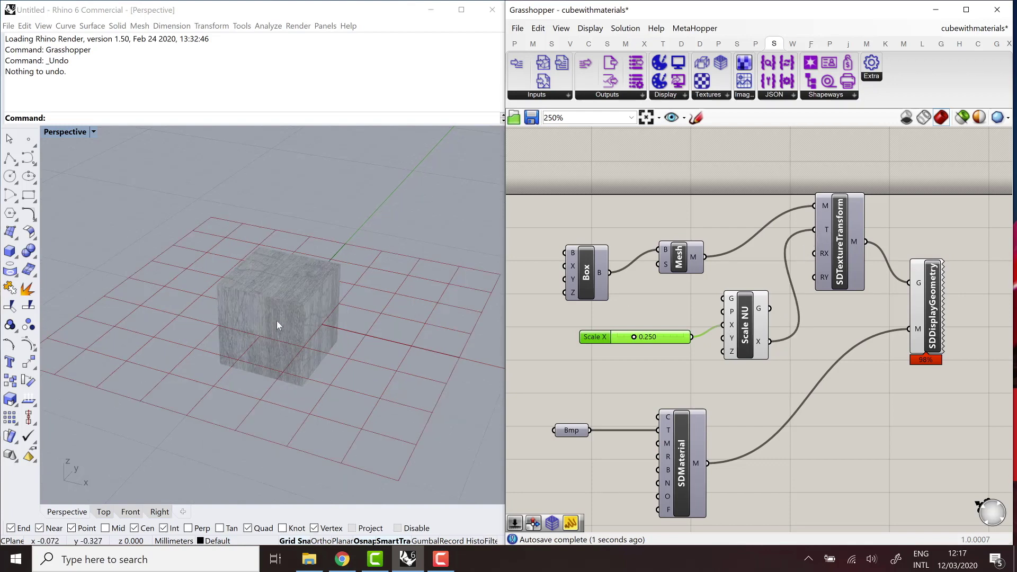
pyautogui.moveTo(634, 337); pyautogui.dragTo(722, 337)
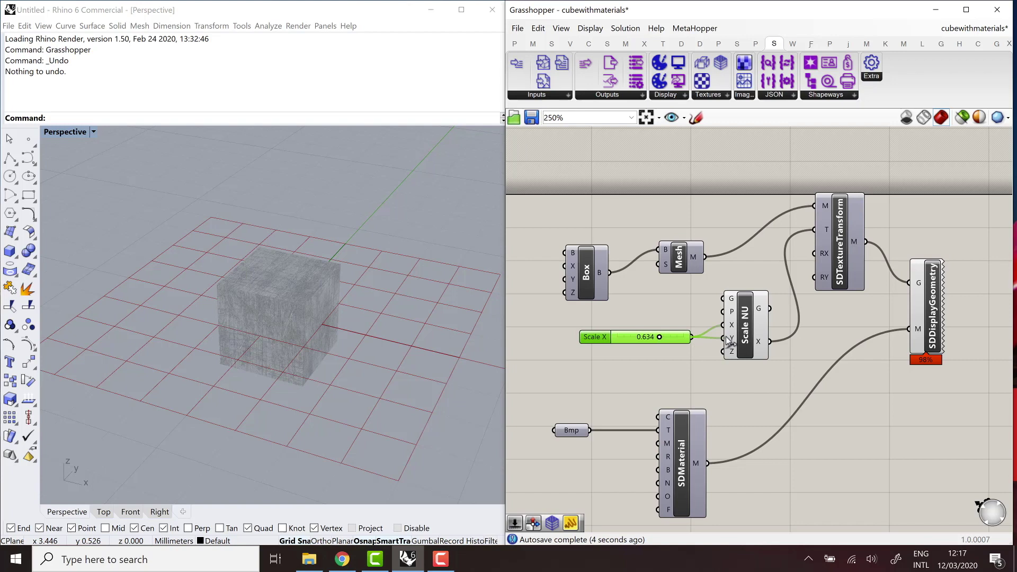
pyautogui.moveTo(658, 339)
pyautogui.mouseDown()
pyautogui.moveTo(626, 339)
pyautogui.moveTo(674, 341)
pyautogui.moveTo(663, 342)
pyautogui.mouseUp()
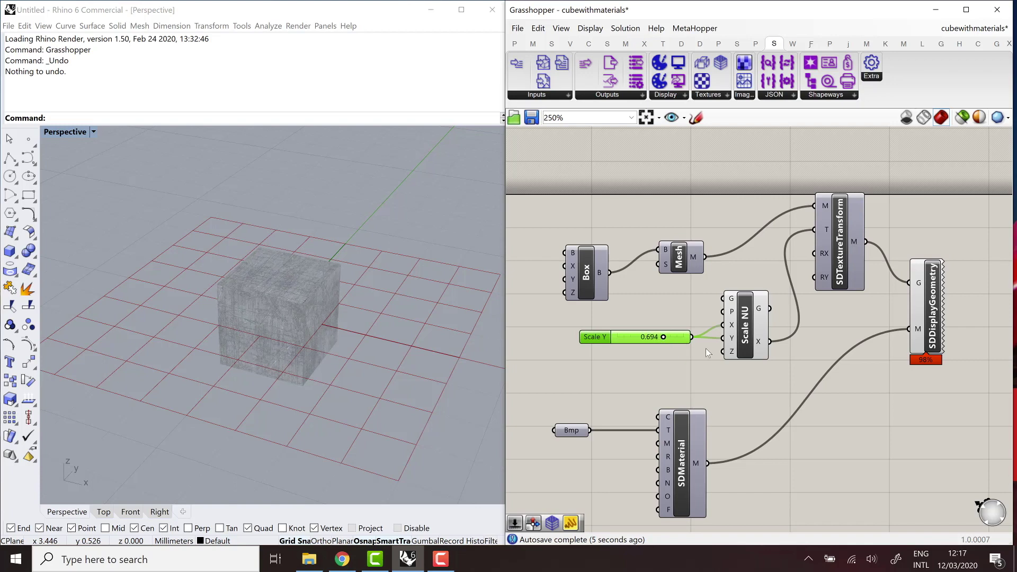
# - Turn off Scale NU's preview so the red grid disappears from the viewport
pyautogui.click(754, 325)
pyautogui.rightClick(754, 326)
pyautogui.click(782, 345)
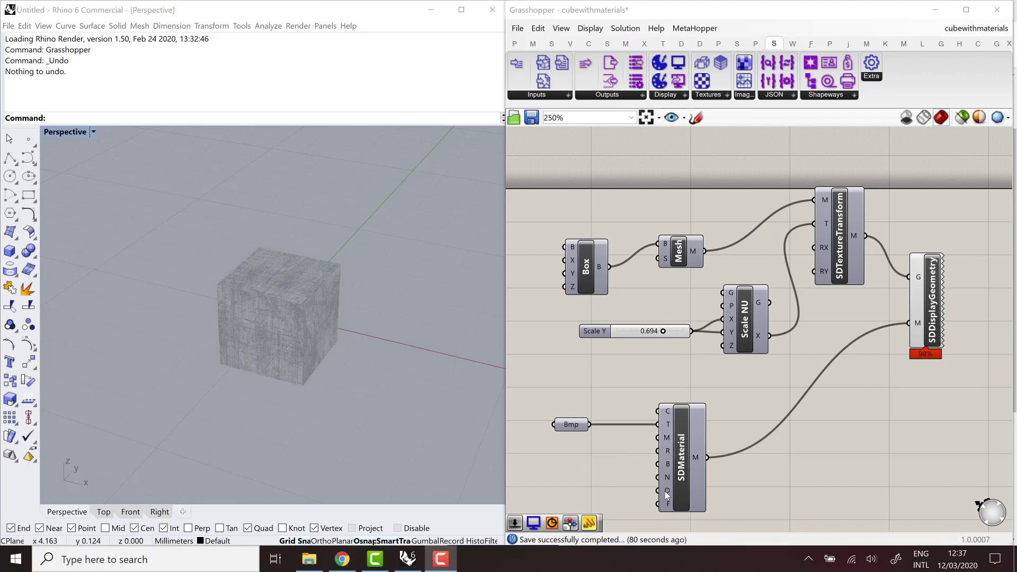
# - Add a Metalness Number Slider wired to SDMaterial's M input
pyautogui.moveTo(666, 494)
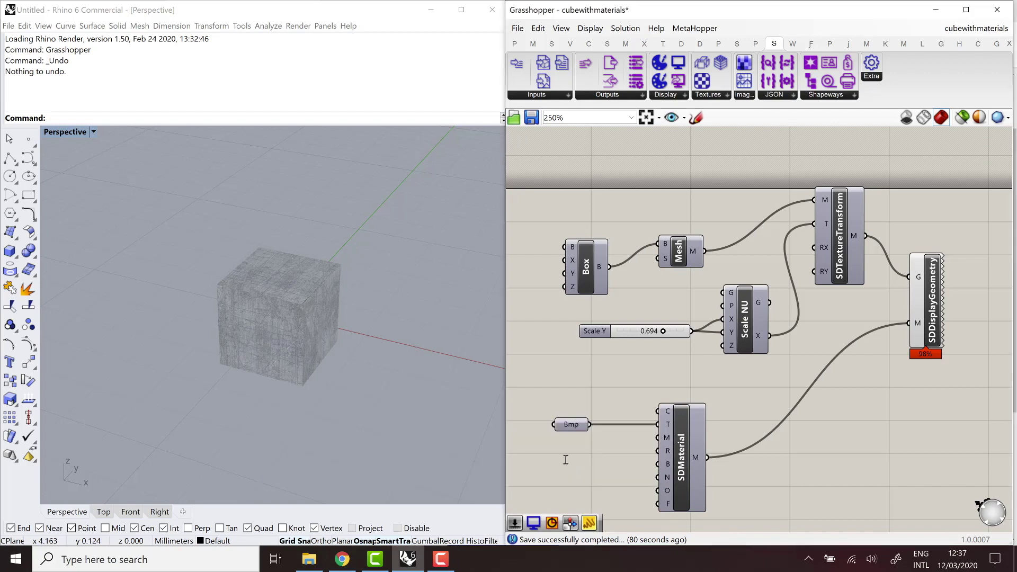
pyautogui.doubleClick(567, 460)
pyautogui.write('slider')
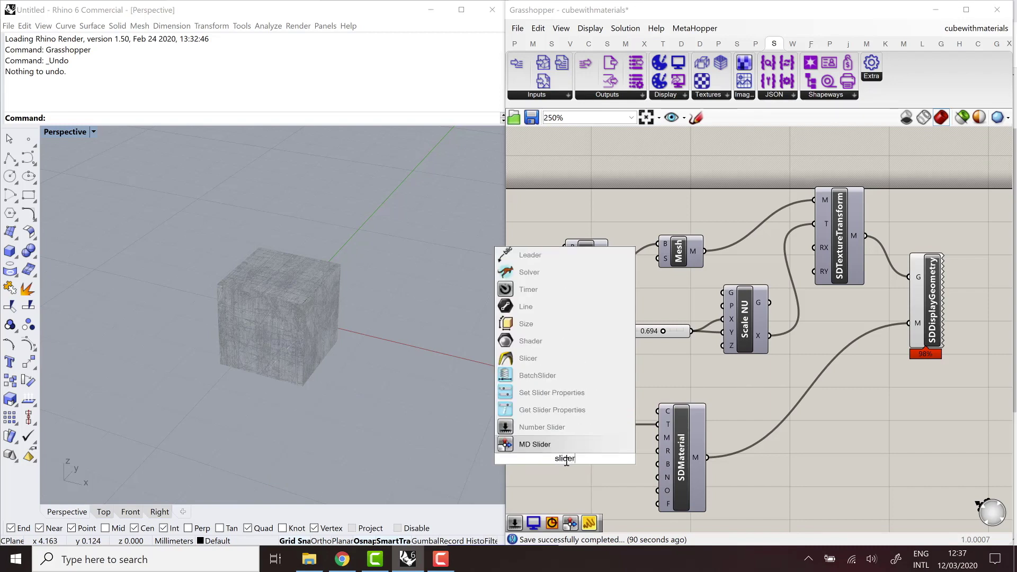
pyautogui.press('Up')
pyautogui.press('Return')
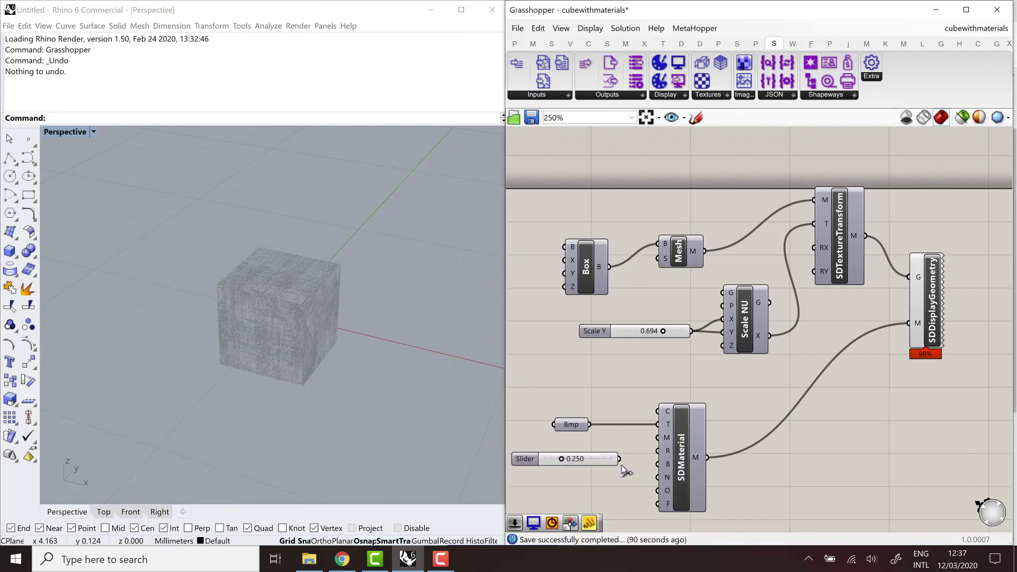
pyautogui.moveTo(619, 459); pyautogui.dragTo(658, 437)
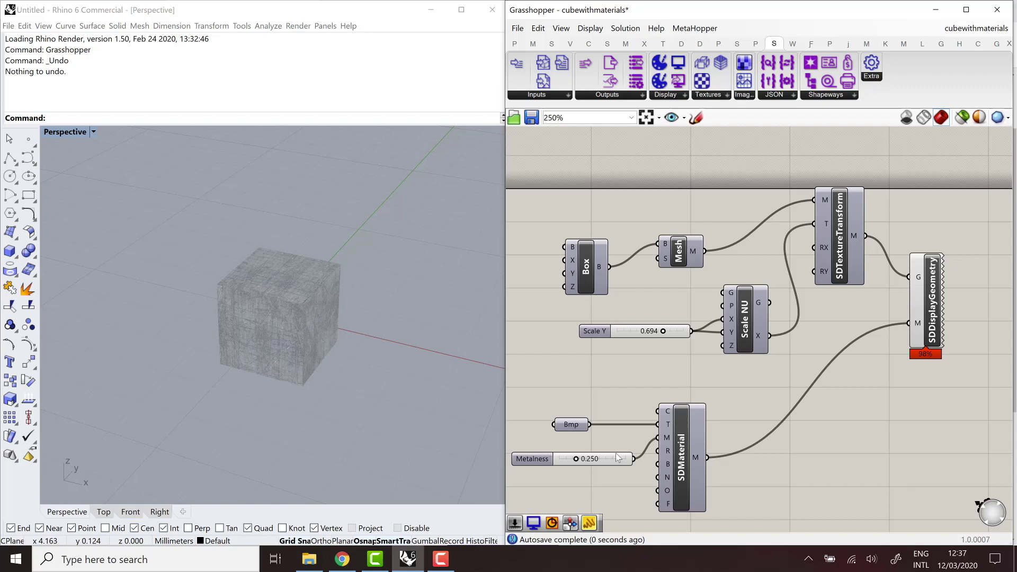
pyautogui.moveTo(540, 466); pyautogui.dragTo(599, 431, button='right')
# - Duplicate the slider for Roughness and Opacity inputs, setting Opacity to 1.000
pyautogui.click(589, 420)
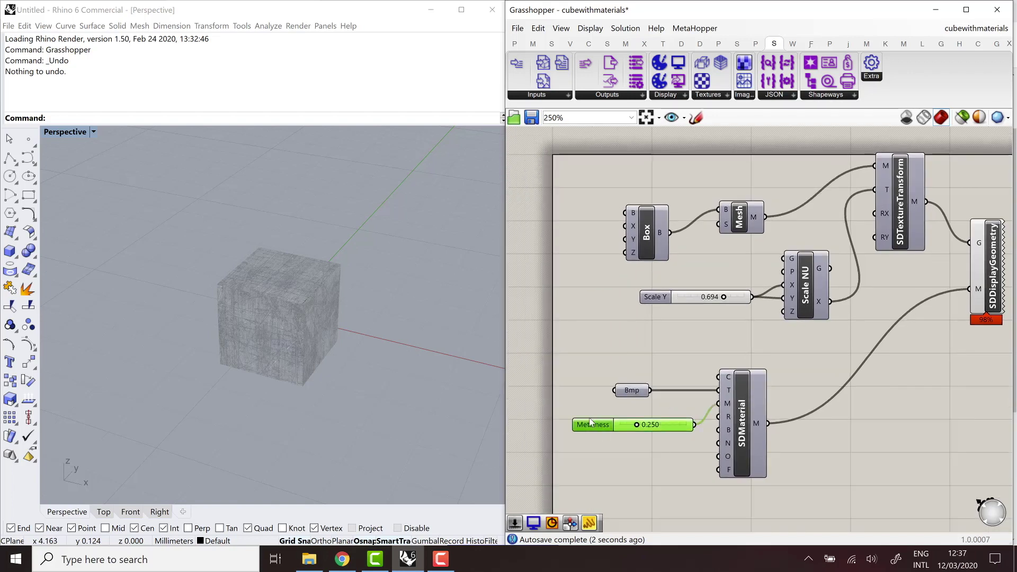
pyautogui.keyDown('alt'); pyautogui.moveTo(589, 417); pyautogui.dragTo(596, 448); pyautogui.keyUp('alt')
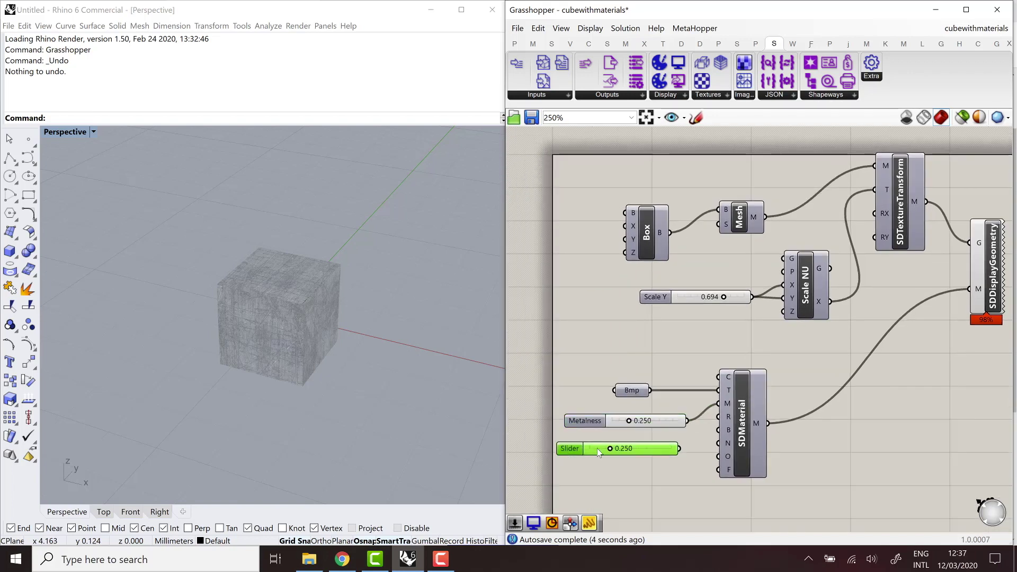
pyautogui.moveTo(678, 449); pyautogui.dragTo(719, 417)
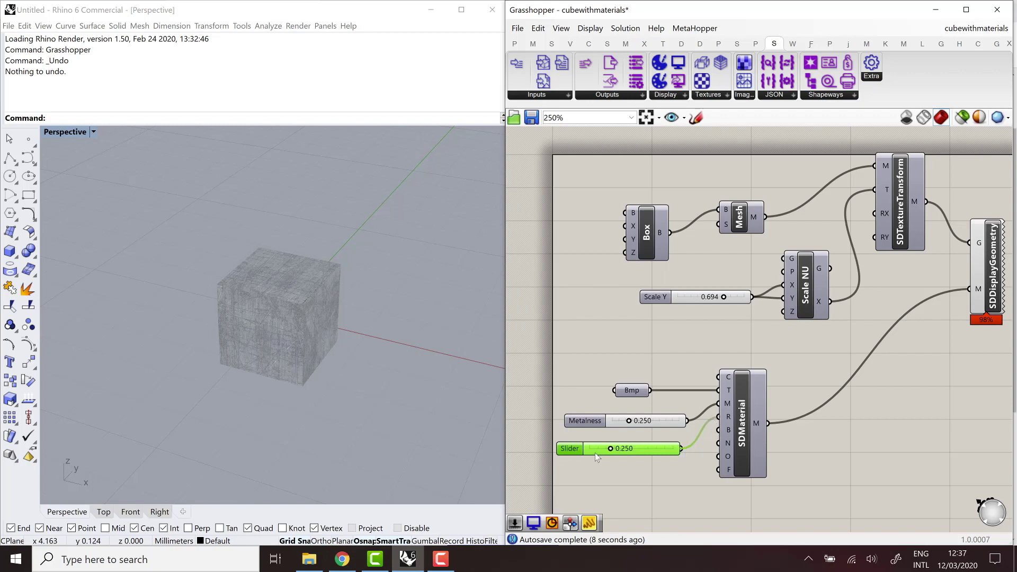
pyautogui.moveTo(589, 449); pyautogui.dragTo(577, 469)
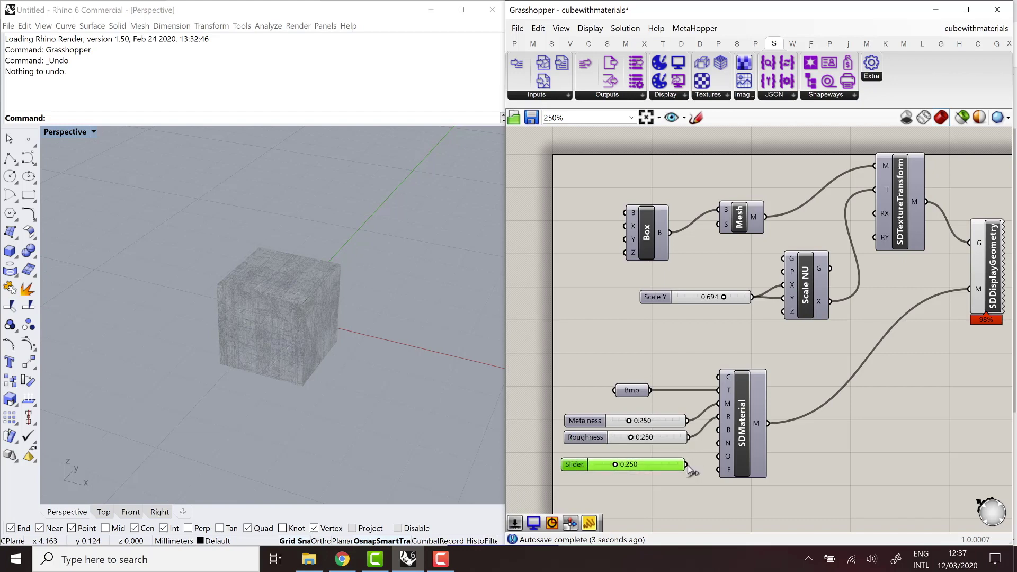
pyautogui.moveTo(687, 465); pyautogui.dragTo(718, 456)
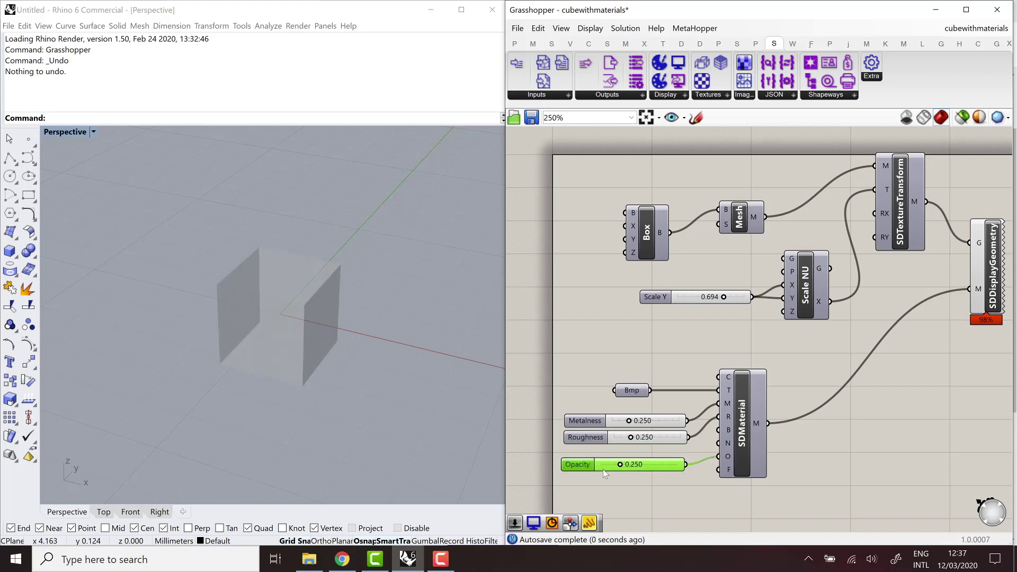
pyautogui.moveTo(620, 465); pyautogui.dragTo(707, 469)
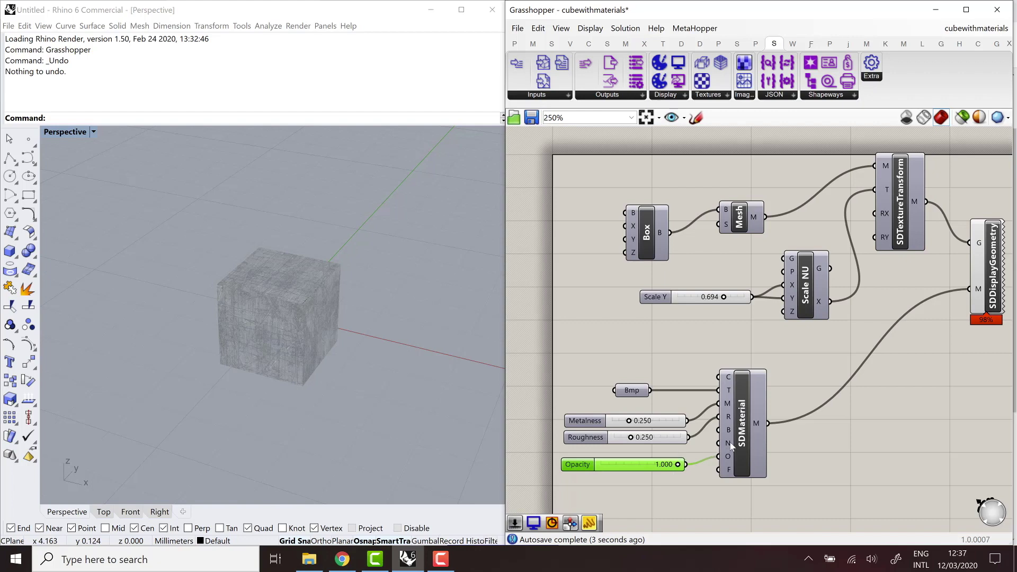
# - Tidy the Metalness, Roughness and Opacity sliders and save the cubewithmaterials definition
pyautogui.moveTo(731, 447)
pyautogui.moveTo(562, 469); pyautogui.dragTo(564, 466)
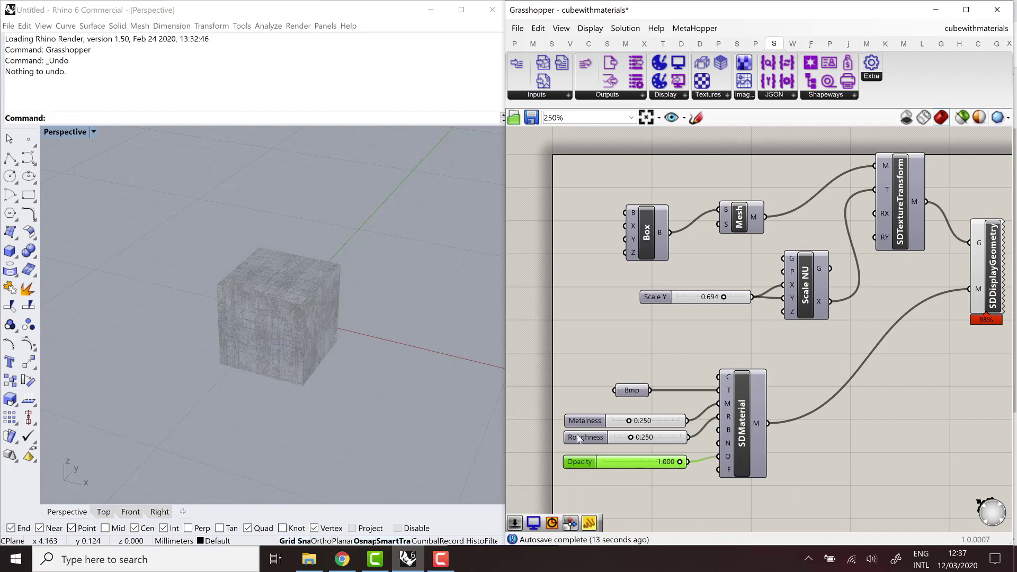
pyautogui.moveTo(582, 423); pyautogui.dragTo(569, 456)
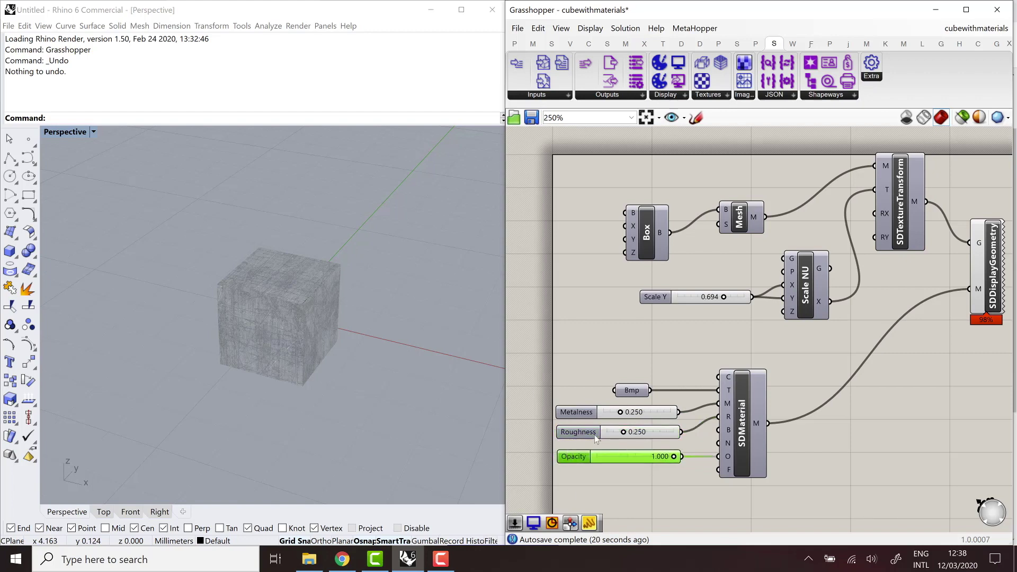
pyautogui.click(517, 28)
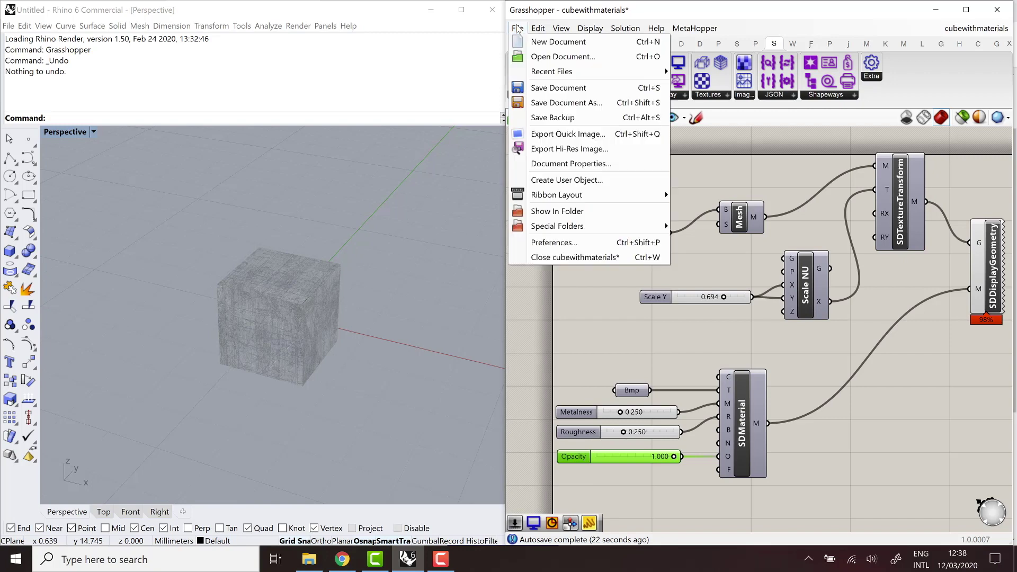
pyautogui.click(582, 87)
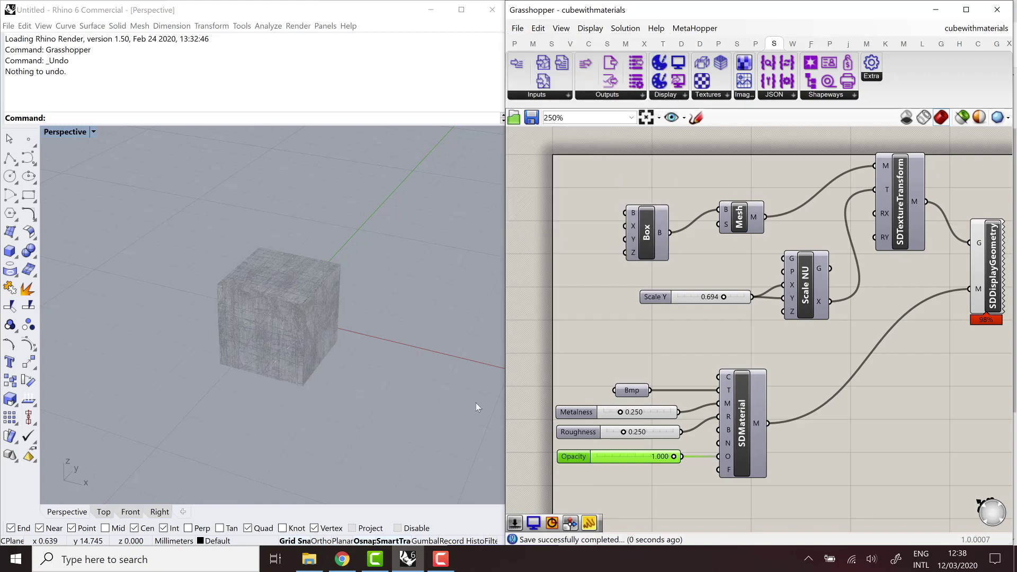
# - In ShapeDiver, orbit the cube and set Opacity to 0,45, leaving Metalness at 1
pyautogui.click(342, 567)
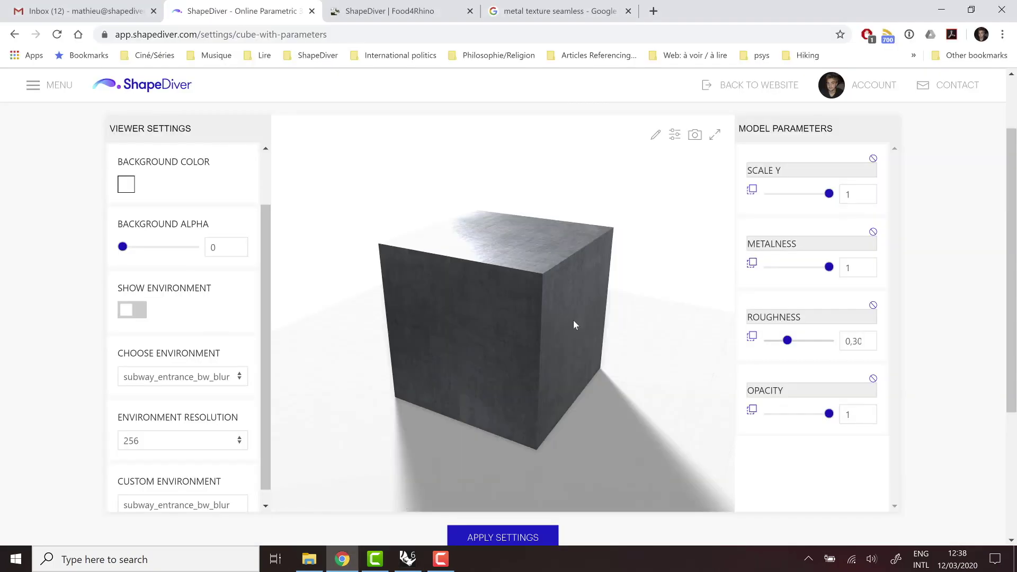
pyautogui.moveTo(544, 328); pyautogui.dragTo(465, 297)
pyautogui.moveTo(631, 298); pyautogui.dragTo(572, 299)
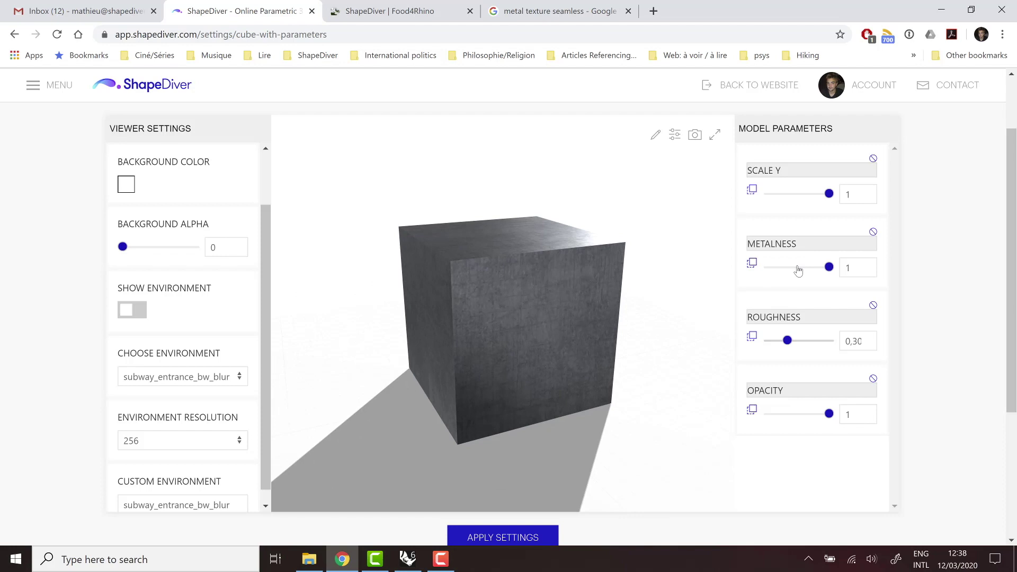
pyautogui.moveTo(829, 267); pyautogui.dragTo(797, 266)
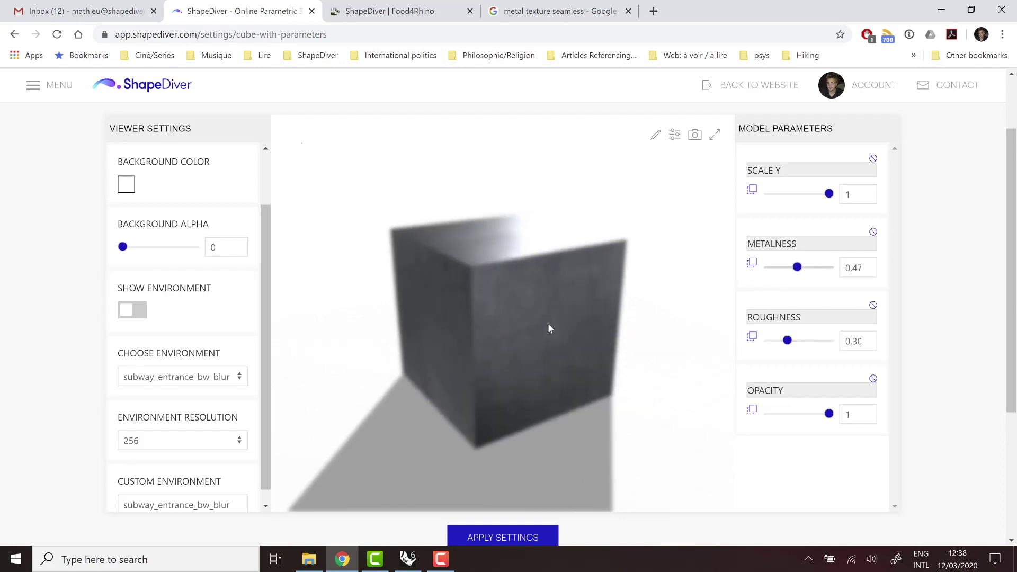
pyautogui.moveTo(449, 310); pyautogui.dragTo(493, 300)
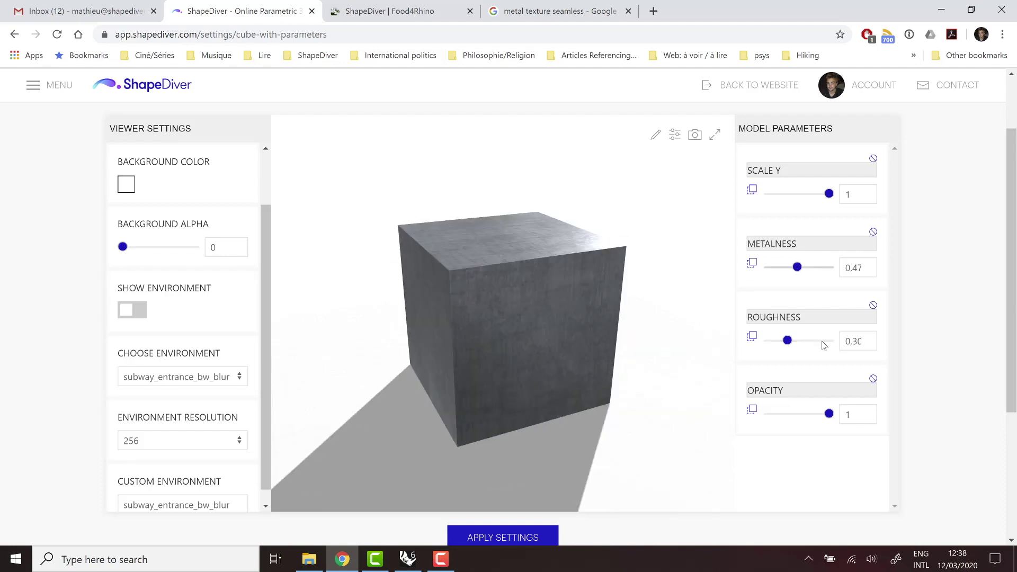
pyautogui.click(796, 413)
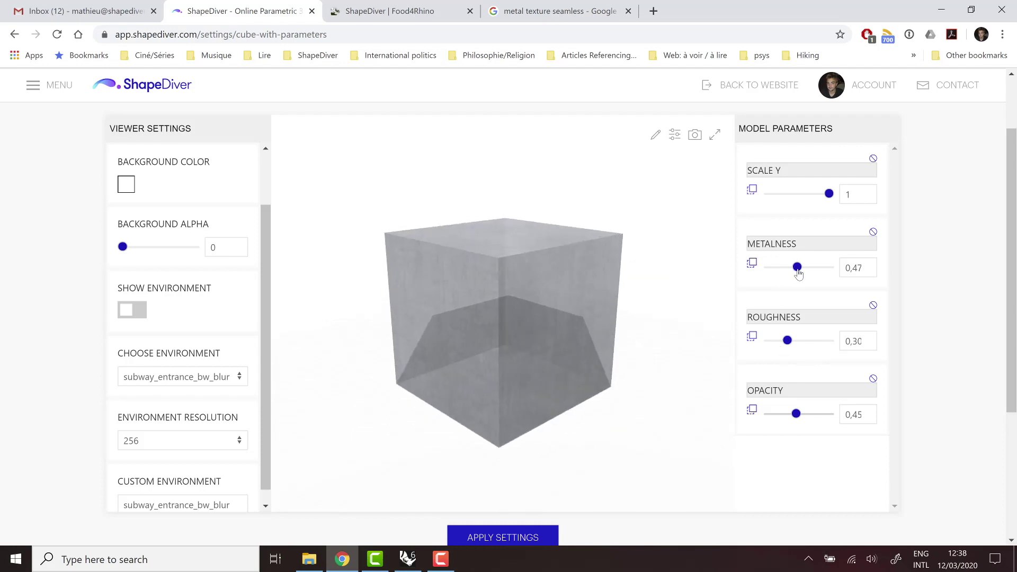
pyautogui.moveTo(797, 267); pyautogui.dragTo(879, 273)
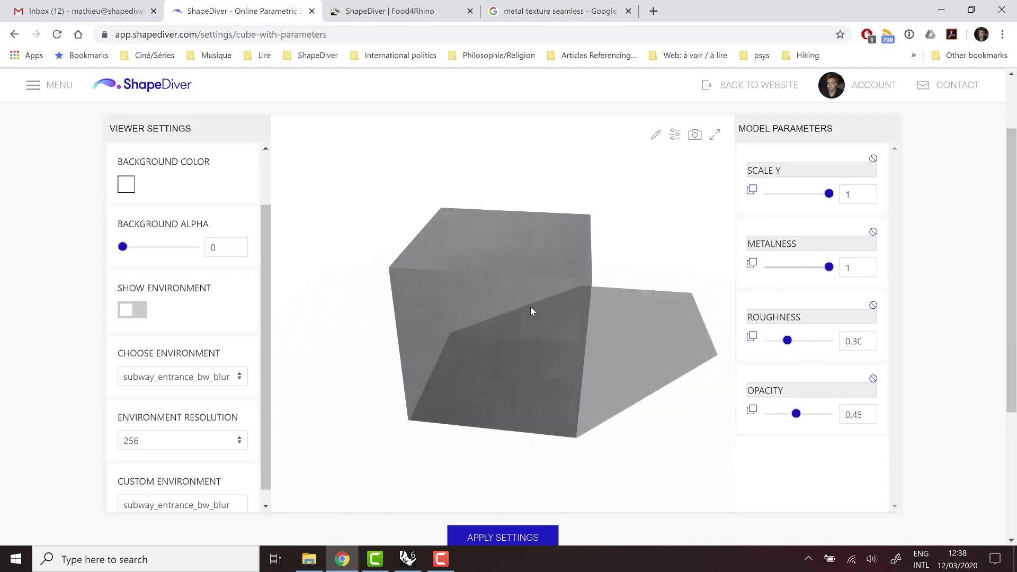
# - Orbit the semi-transparent cube to inspect its material and scroll down the settings page
pyautogui.moveTo(510, 272); pyautogui.dragTo(205, 291)
pyautogui.scroll(2, 159, 265)
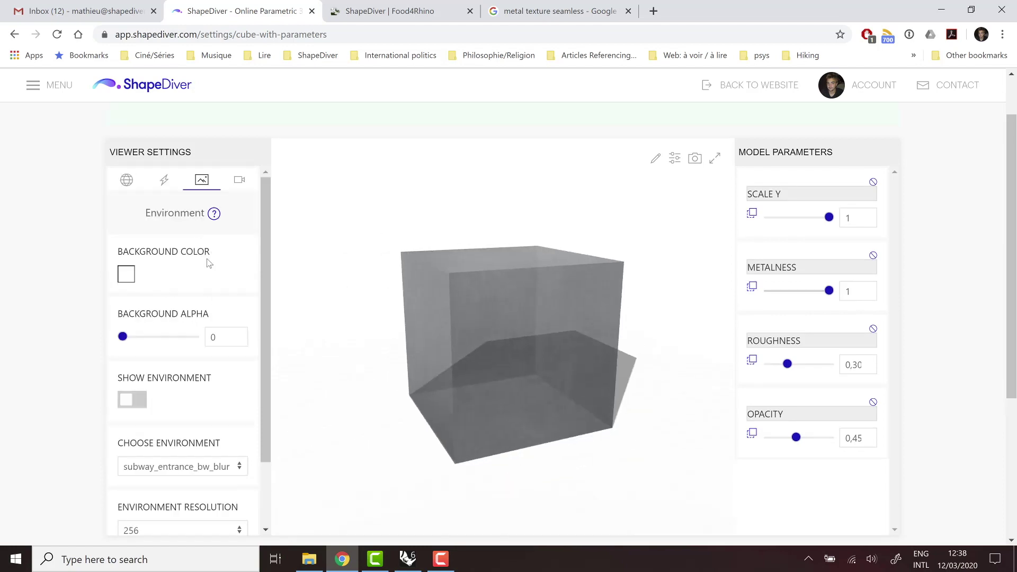
pyautogui.scroll(-1, 120, 362)
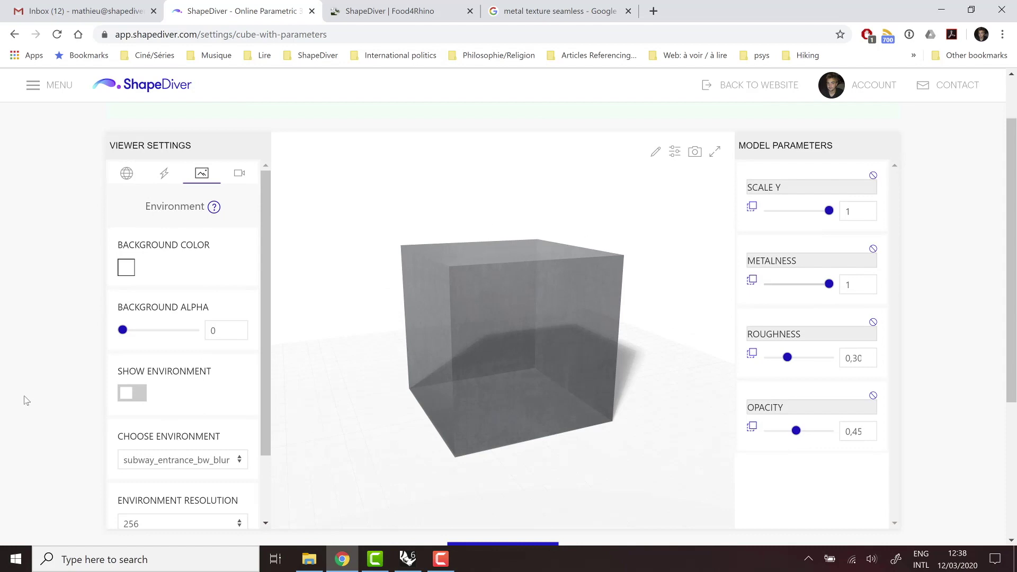
pyautogui.scroll(-1, 1012, 365)
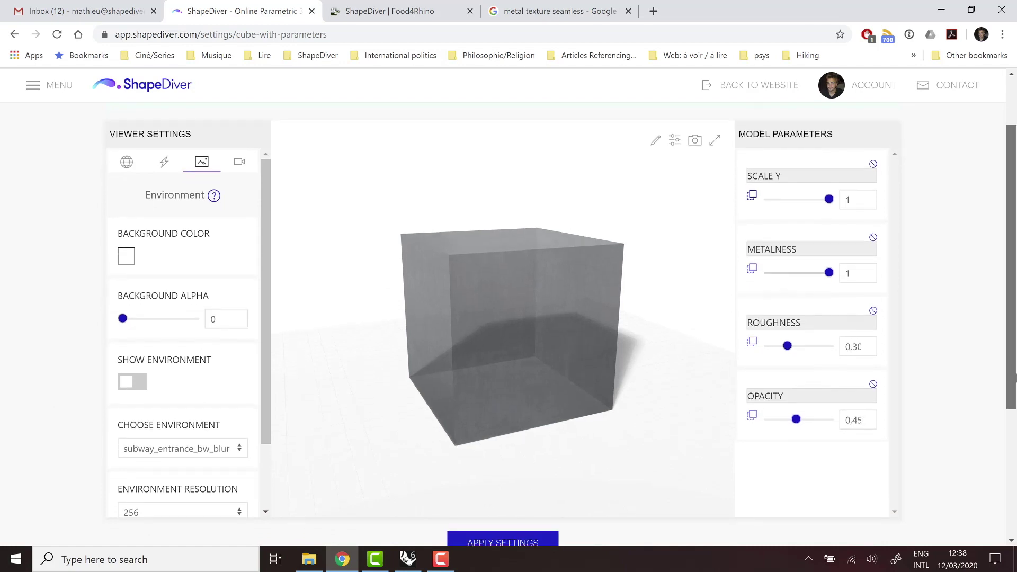
pyautogui.scroll(-1, 976, 368)
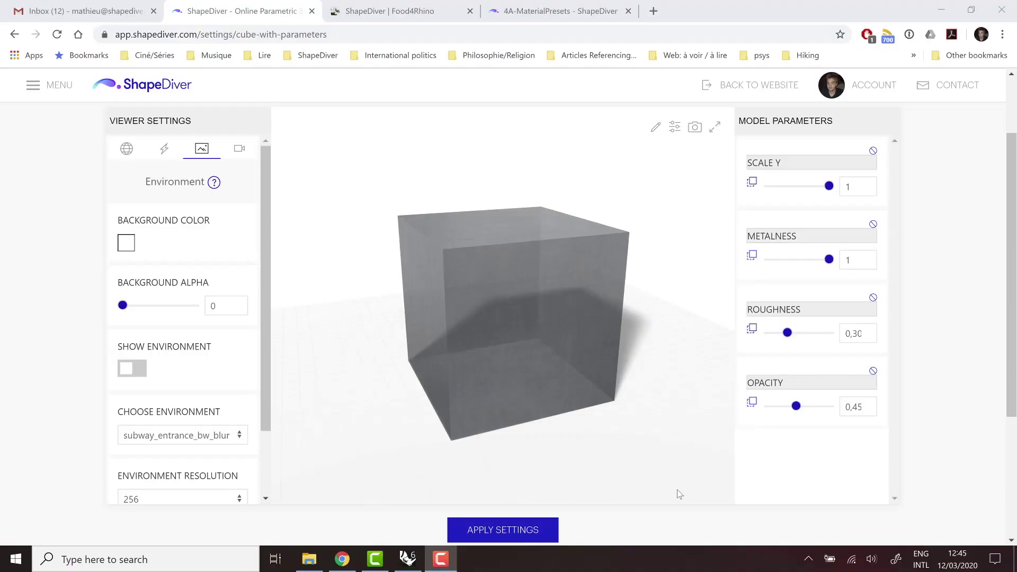
# - Place an SDSimpleMaterial component from ShapeDiver's Display components onto the Grasshopper canvas
pyautogui.click(407, 558)
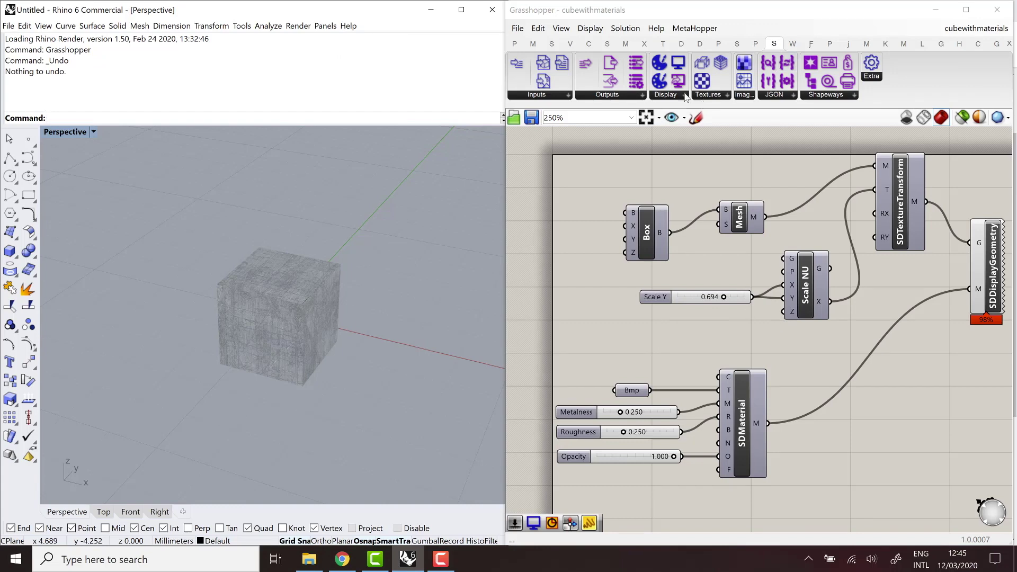
pyautogui.click(665, 99)
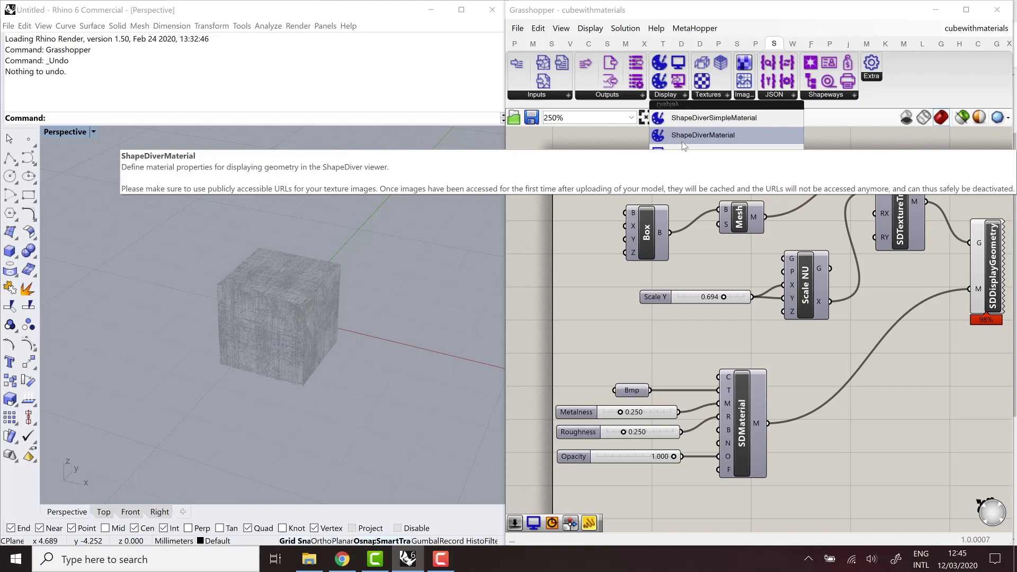
pyautogui.click(704, 123)
pyautogui.scroll(-3, 703, 291)
pyautogui.scroll(2, 724, 262)
pyautogui.click(724, 263)
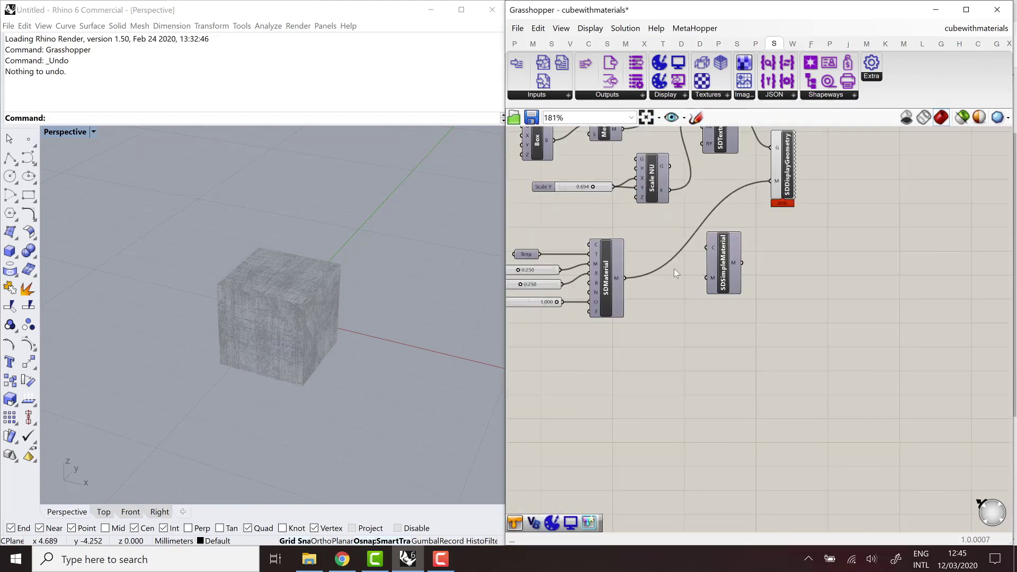
pyautogui.moveTo(674, 268); pyautogui.dragTo(721, 292, button='right')
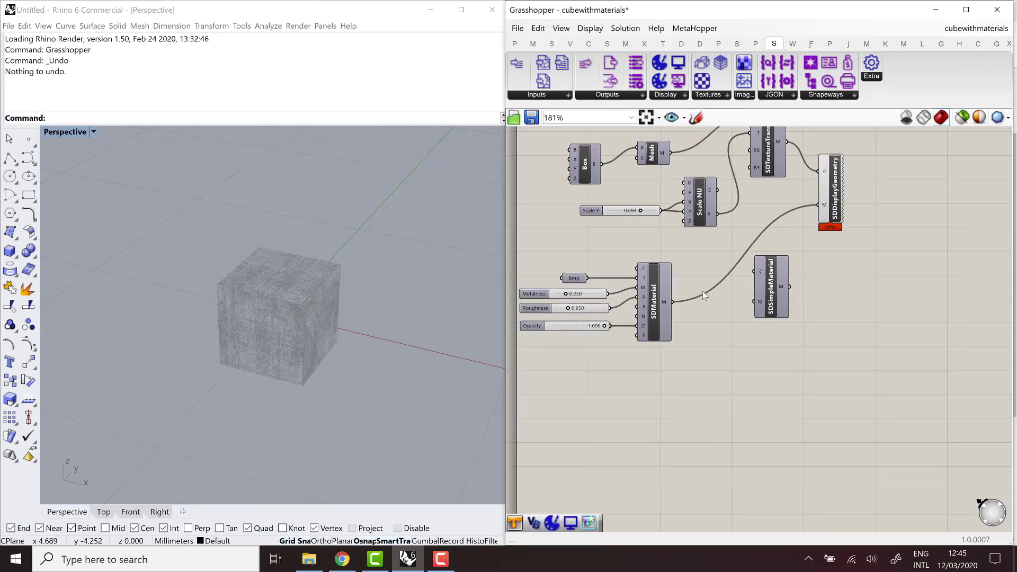
pyautogui.click(780, 290)
pyautogui.moveTo(780, 290); pyautogui.dragTo(773, 293)
# - Wire SDSimpleMaterial's M output into SDDisplayGeometry's M input and tidy the canvas
pyautogui.scroll(1, 826, 176)
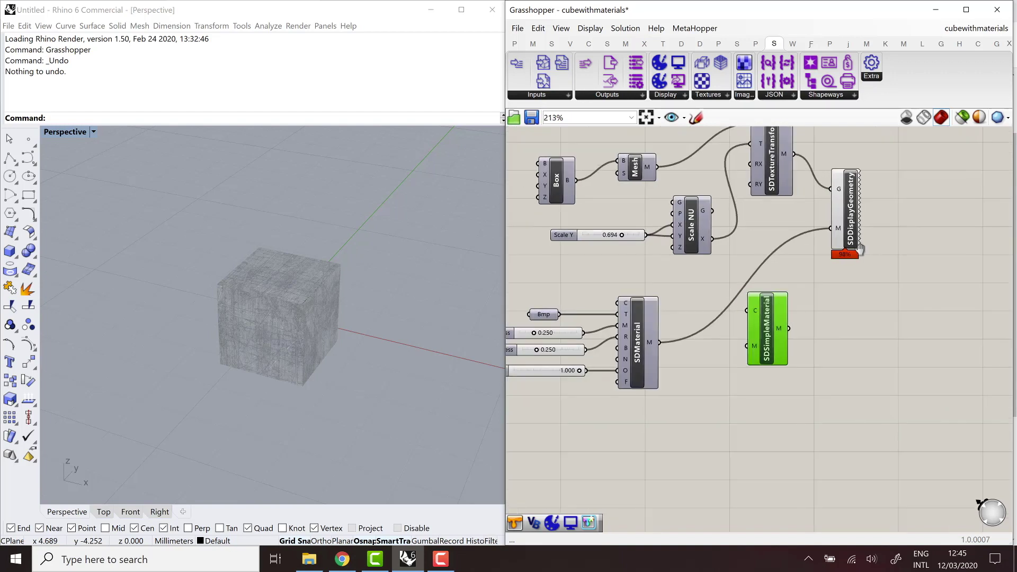
pyautogui.keyDown('shift'); pyautogui.moveTo(806, 339); pyautogui.dragTo(848, 248); pyautogui.keyUp('shift')
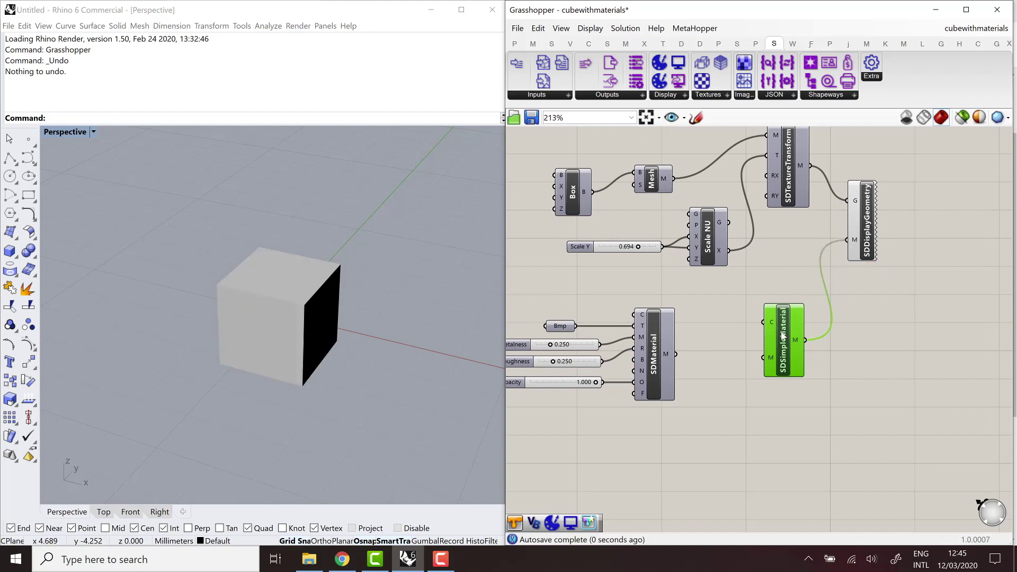
pyautogui.moveTo(783, 335); pyautogui.dragTo(804, 357)
pyautogui.click(748, 330)
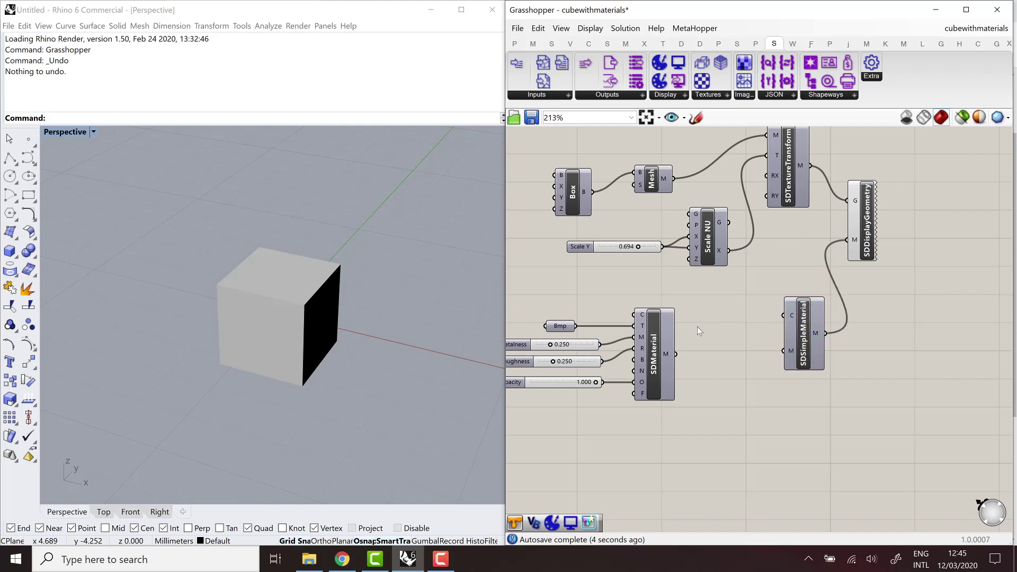
pyautogui.moveTo(728, 306); pyautogui.dragTo(738, 296, button='right')
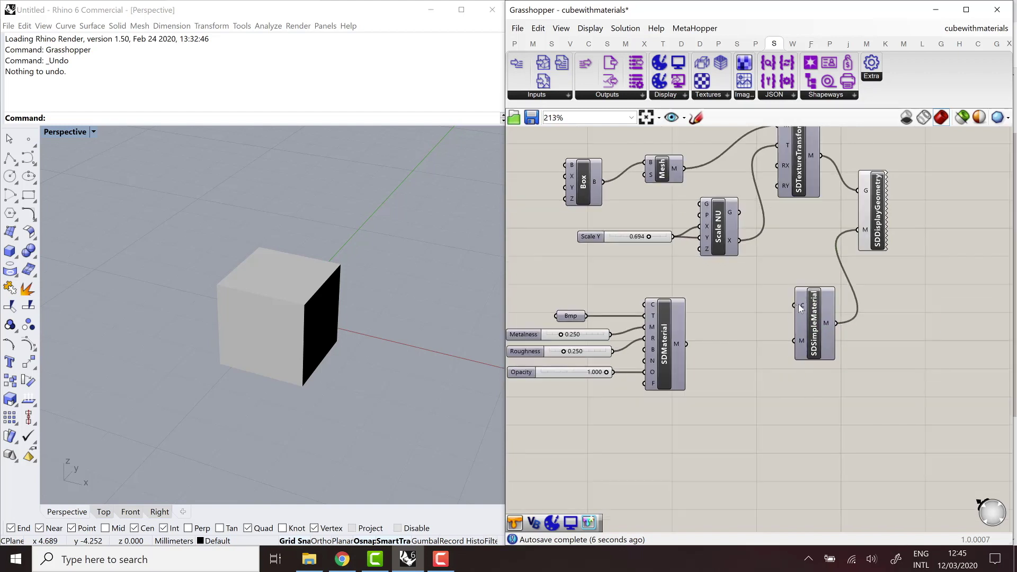
pyautogui.moveTo(656, 307)
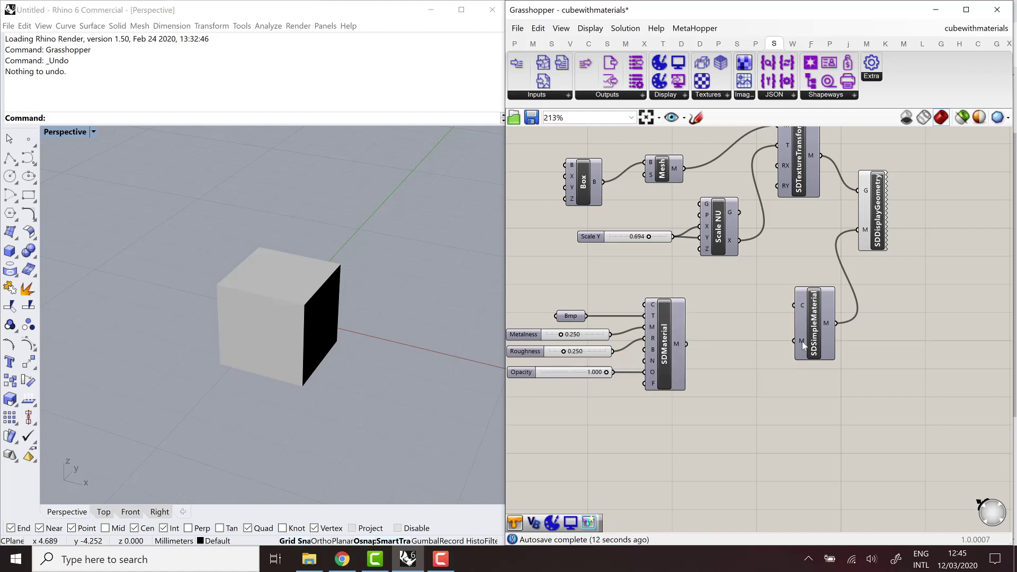
pyautogui.moveTo(802, 341)
# - Open the 4A-MaterialPresets example and browse its primary and secondary material lists
pyautogui.click(344, 560)
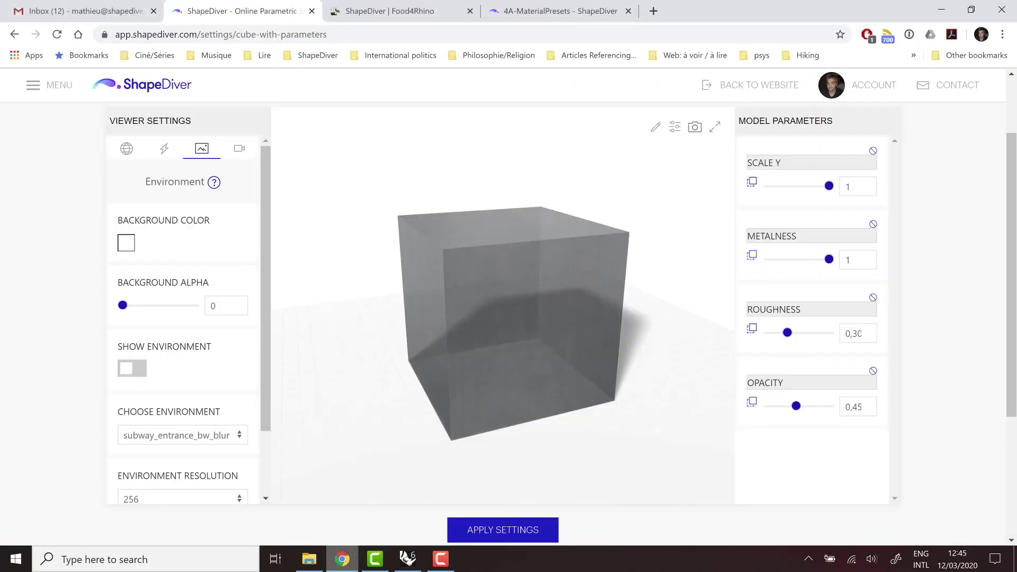
pyautogui.click(538, 5)
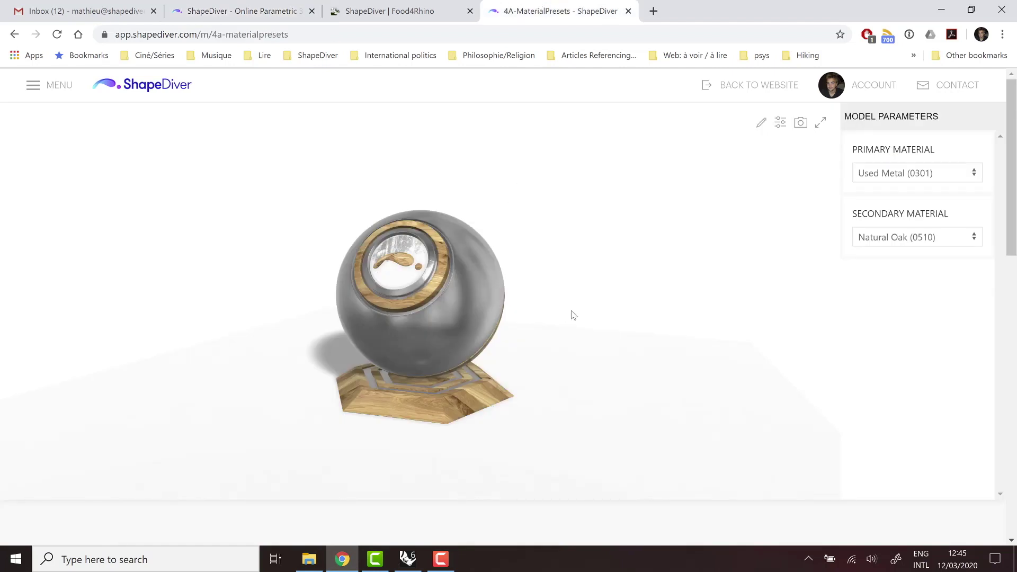
pyautogui.click(932, 175)
pyautogui.scroll(-1, 1000, 310)
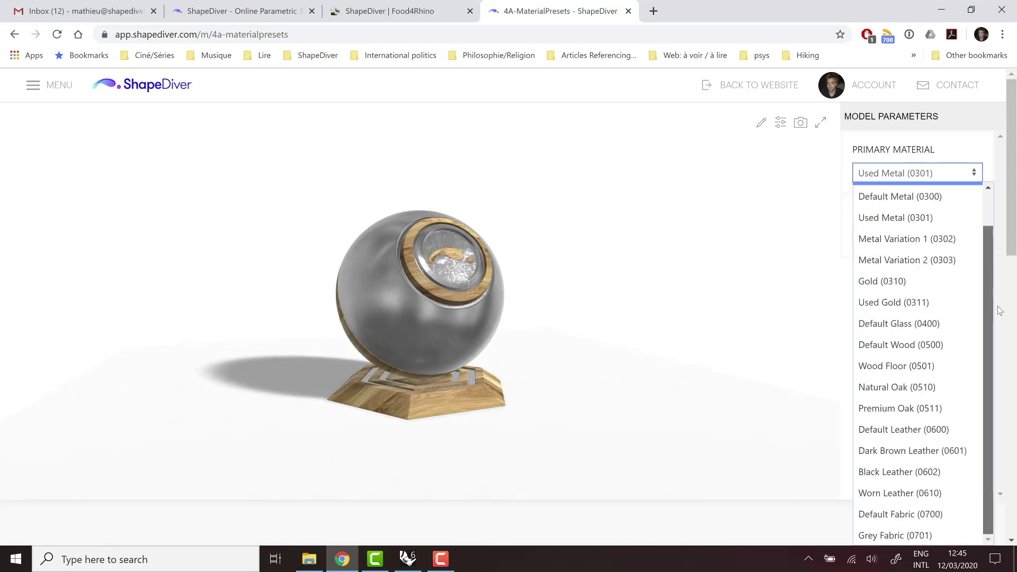
pyautogui.scroll(2, 994, 273)
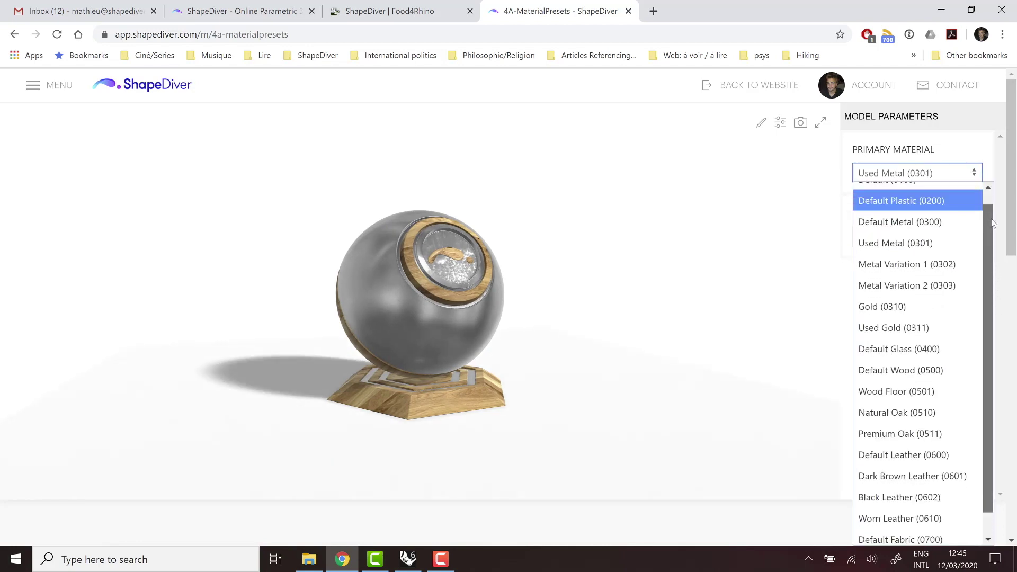
pyautogui.click(958, 179)
pyautogui.click(931, 240)
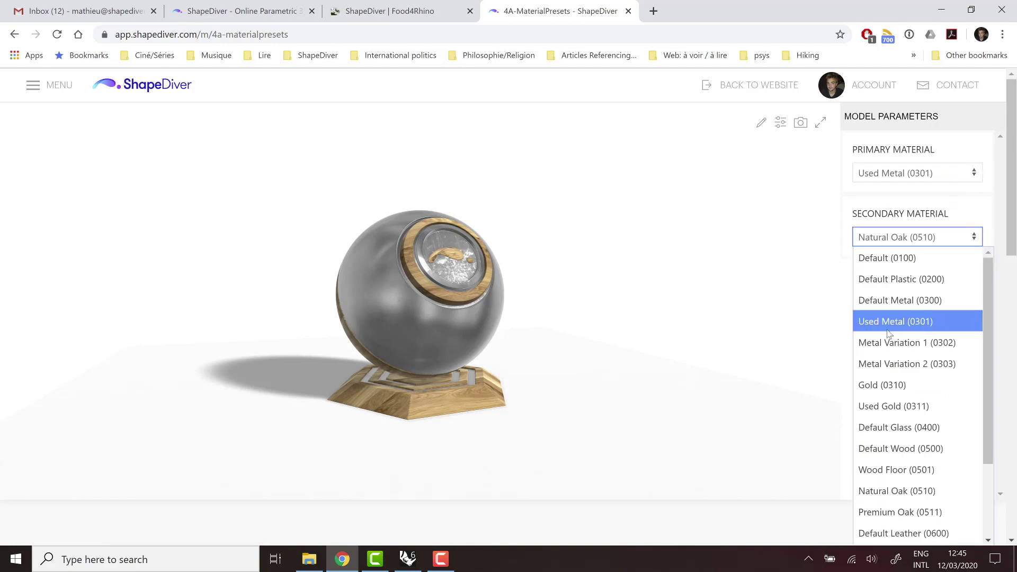
pyautogui.scroll(-2, 903, 334)
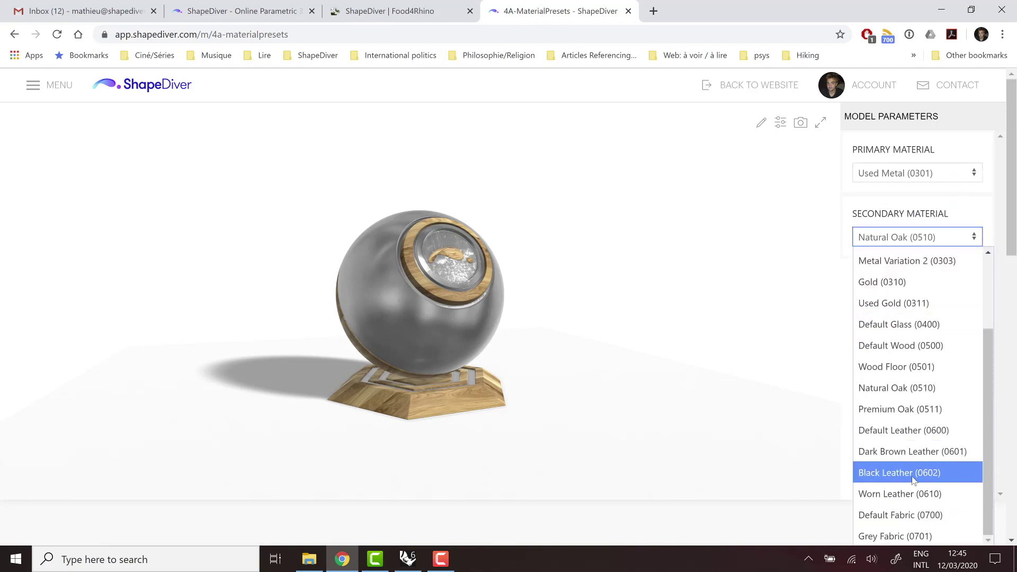
# - Set the primary material to Metal Variation 1 (0302), then Default Fabric (0700)
pyautogui.click(903, 174)
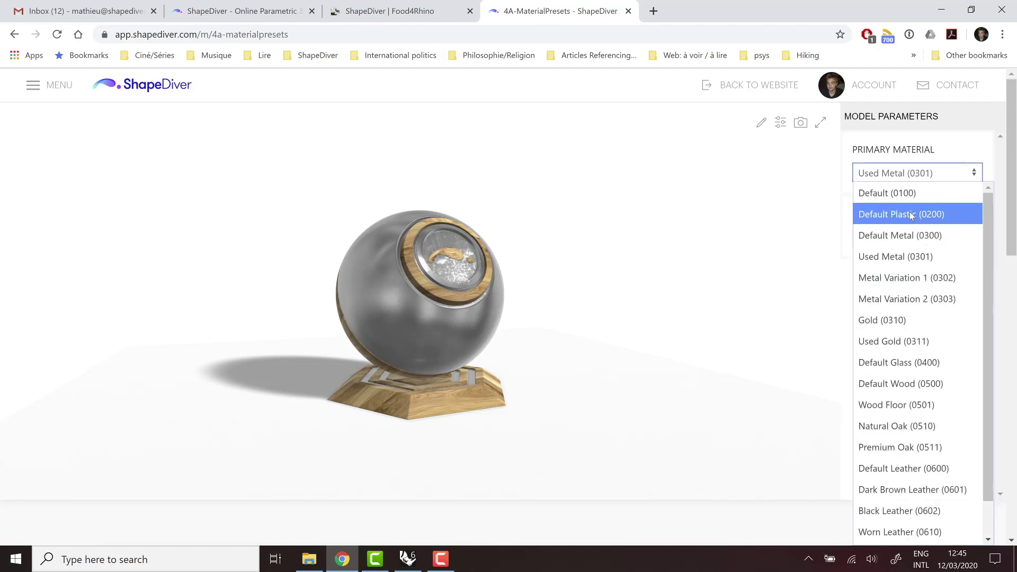
pyautogui.click(903, 278)
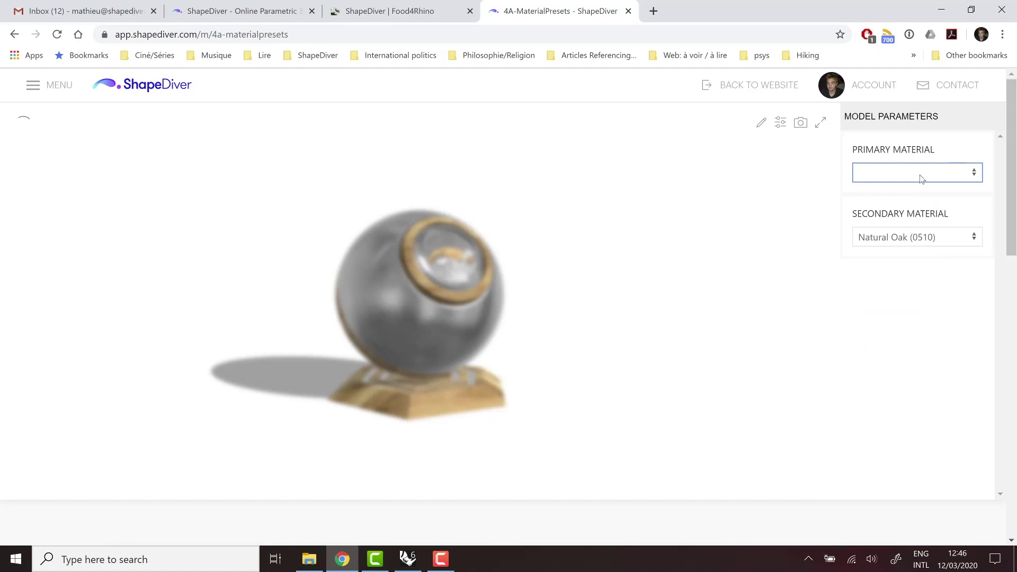
pyautogui.click(907, 179)
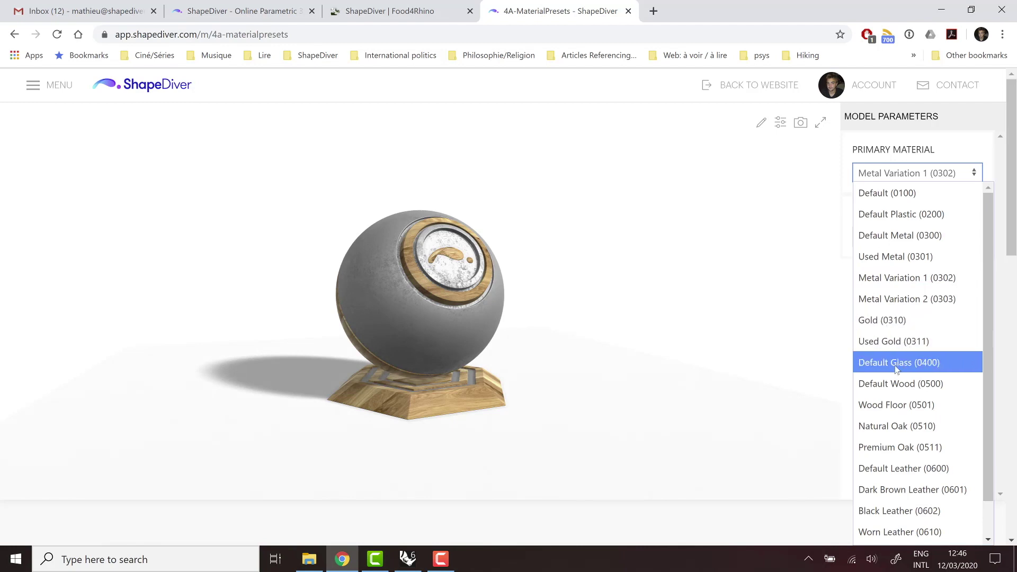
pyautogui.scroll(-1, 917, 368)
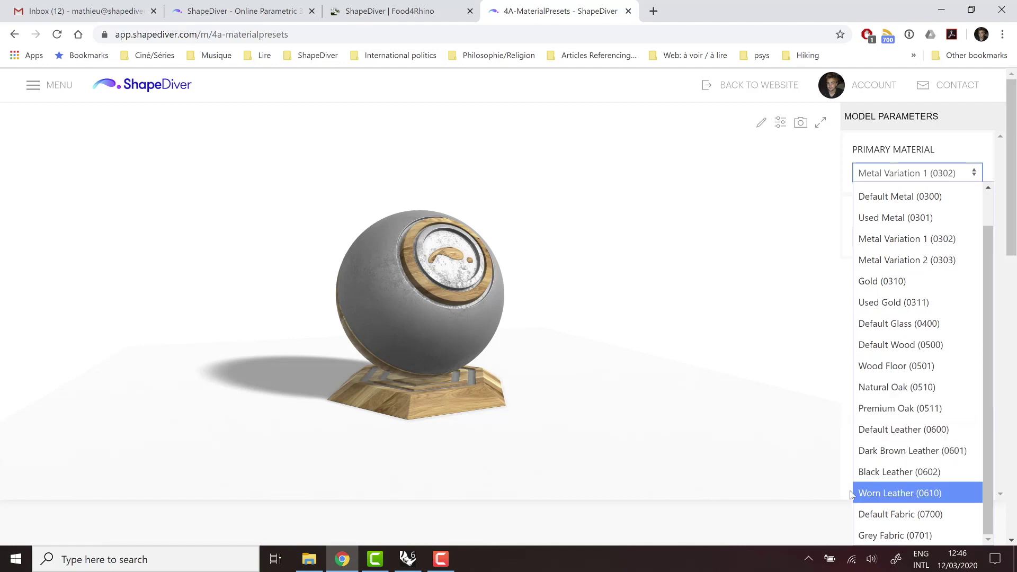
pyautogui.click(864, 515)
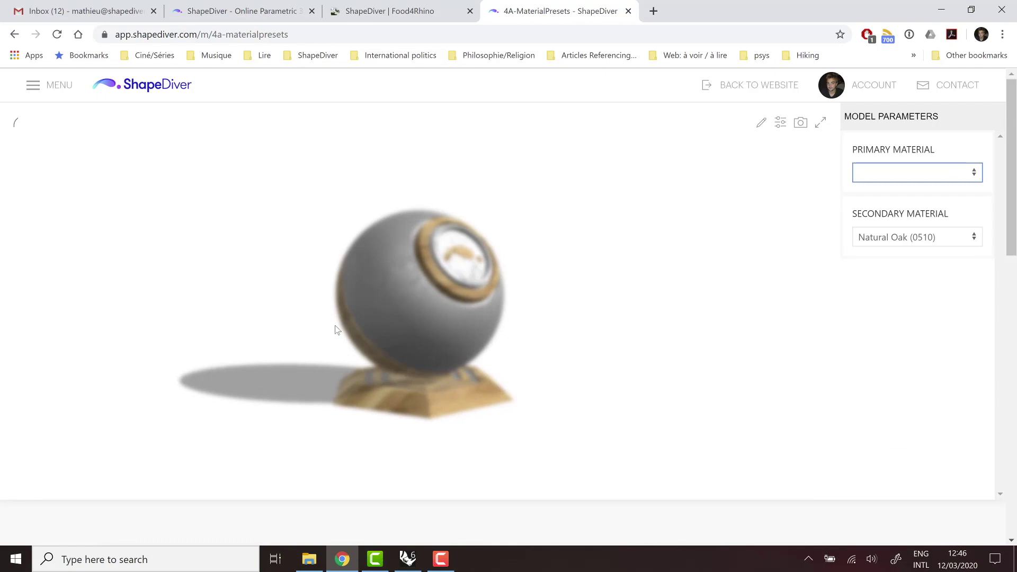
# - Orbit the fabric sphere to inspect it, then return to Rhino
pyautogui.moveTo(364, 335); pyautogui.dragTo(453, 316)
pyautogui.scroll(3, 182, 318)
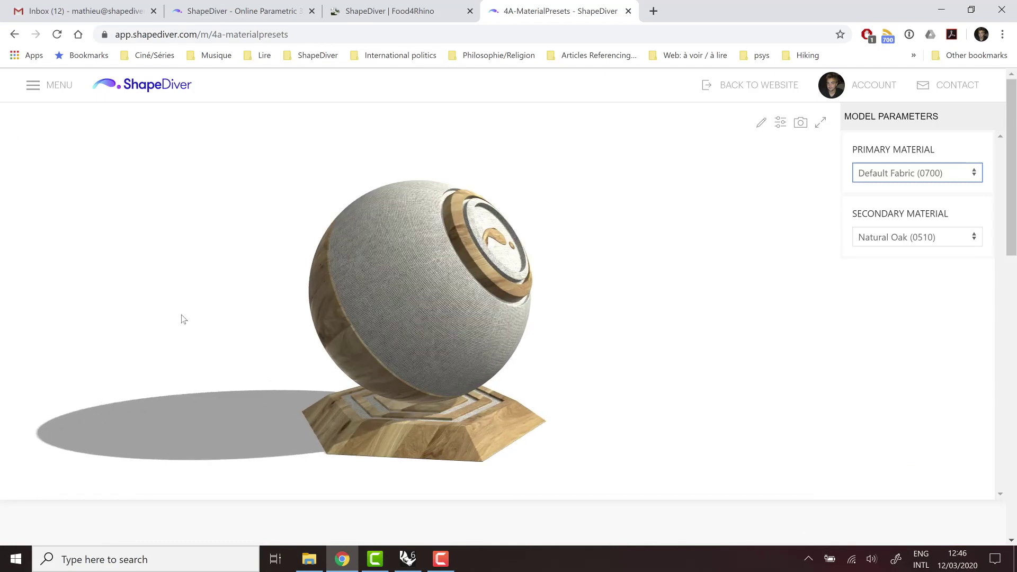
pyautogui.scroll(-2, 218, 327)
pyautogui.moveTo(219, 327); pyautogui.dragTo(579, 336)
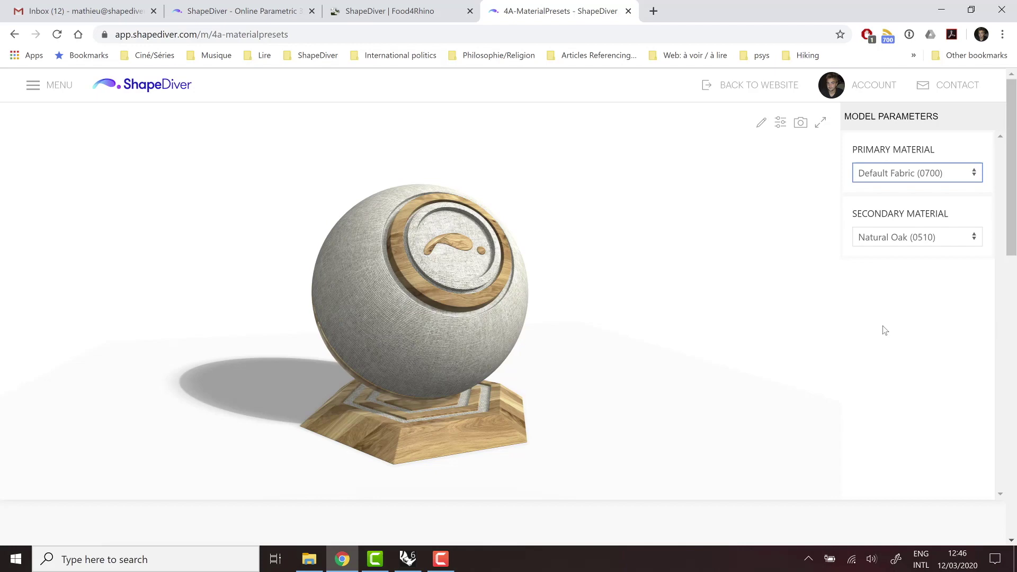
pyautogui.click(411, 561)
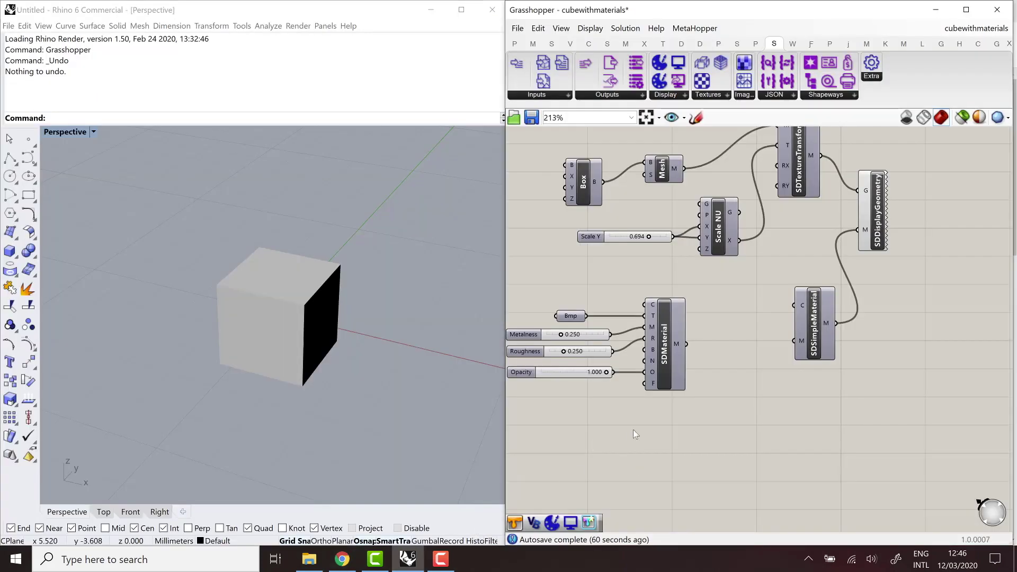
pyautogui.scroll(-3, 736, 433)
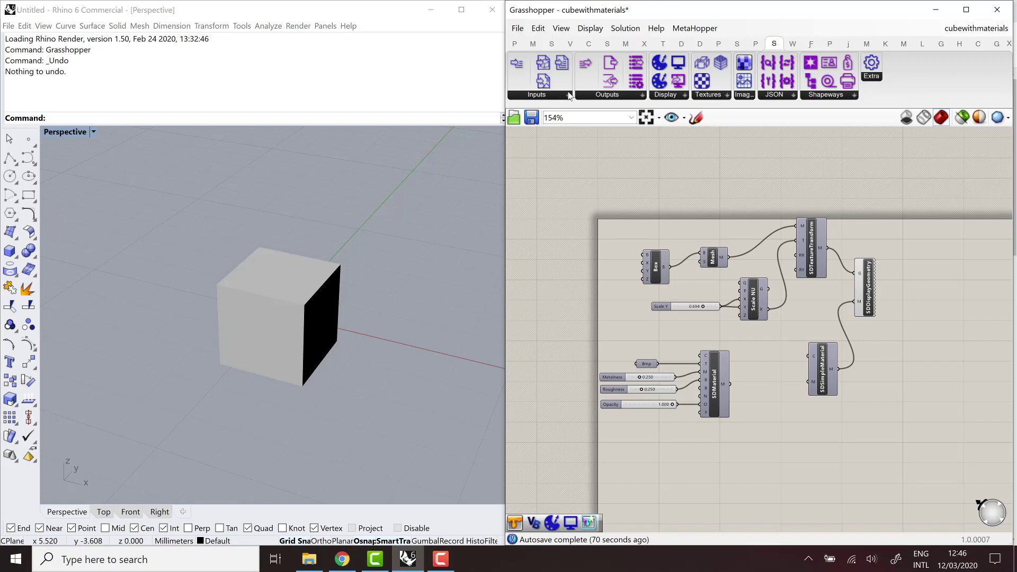
pyautogui.click(533, 95)
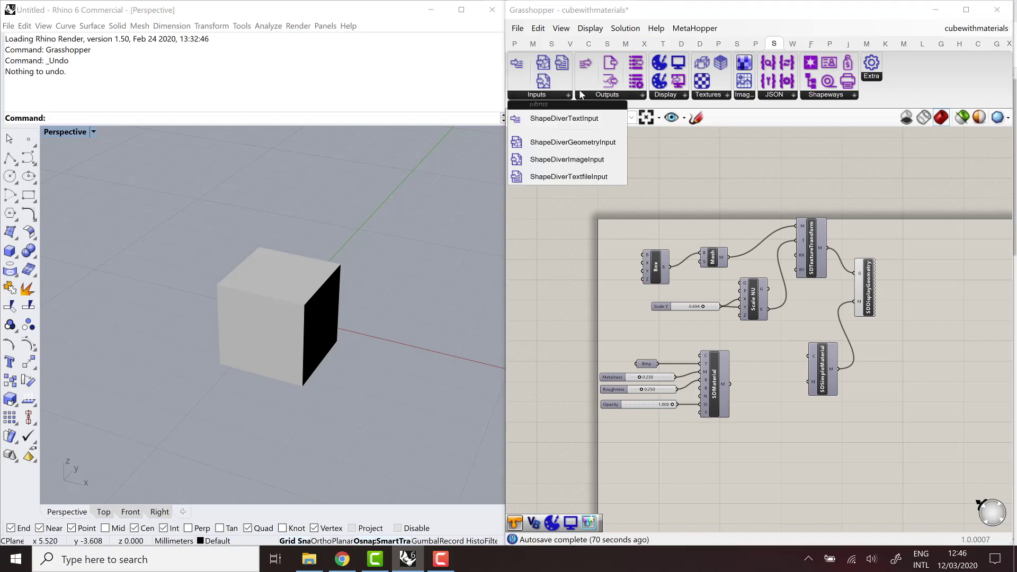
pyautogui.click(611, 94)
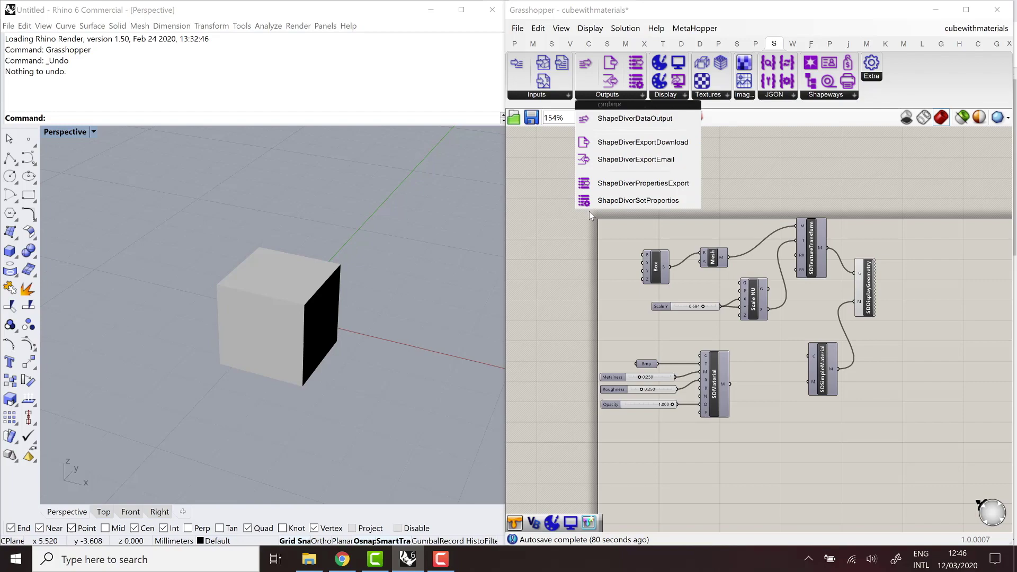